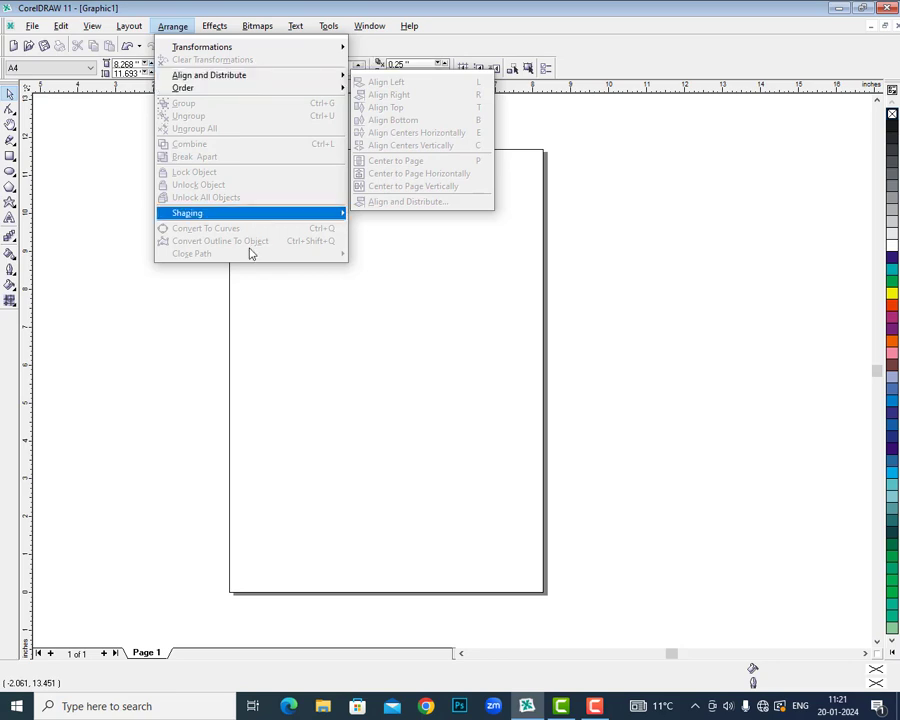
# - Draw a tall, narrow rectangle about 0.3 by 4.7 inches in the upper half of the page
pyautogui.click(10, 158)
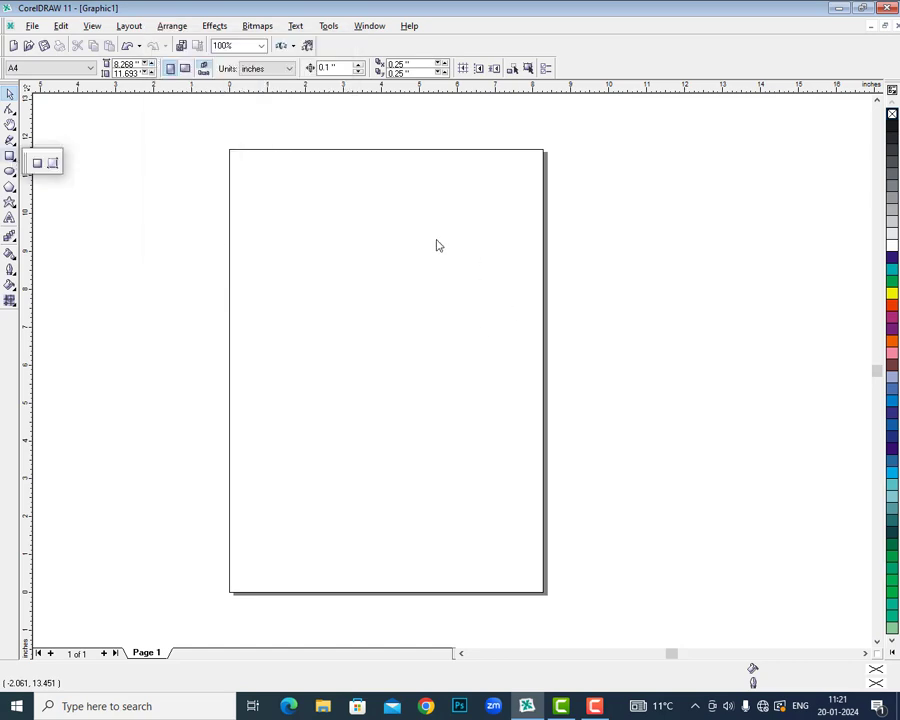
pyautogui.click(38, 164)
pyautogui.moveTo(335, 210); pyautogui.dragTo(345, 391)
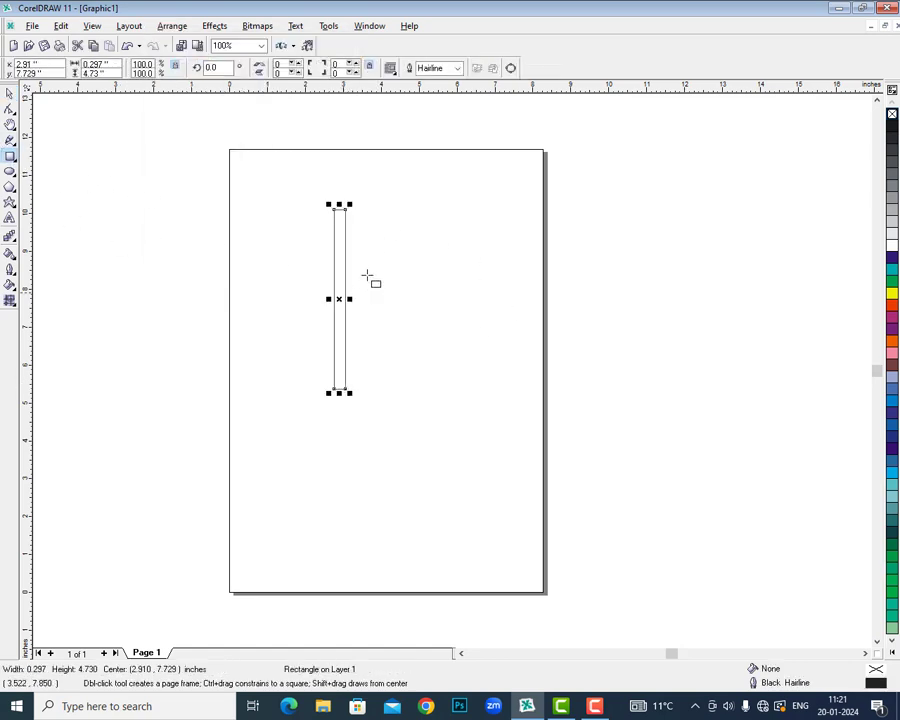
pyautogui.click(10, 95)
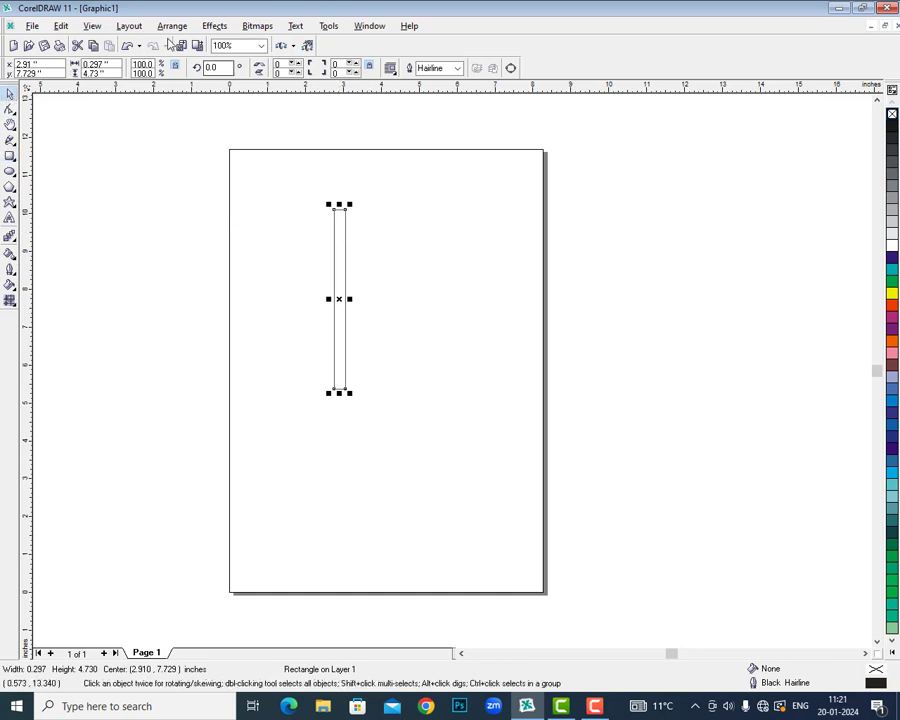
# - Rotate duplicates of the rectangle about its center in 5-degree increments until they form a full circle
pyautogui.click(172, 26)
pyautogui.moveTo(279, 52)
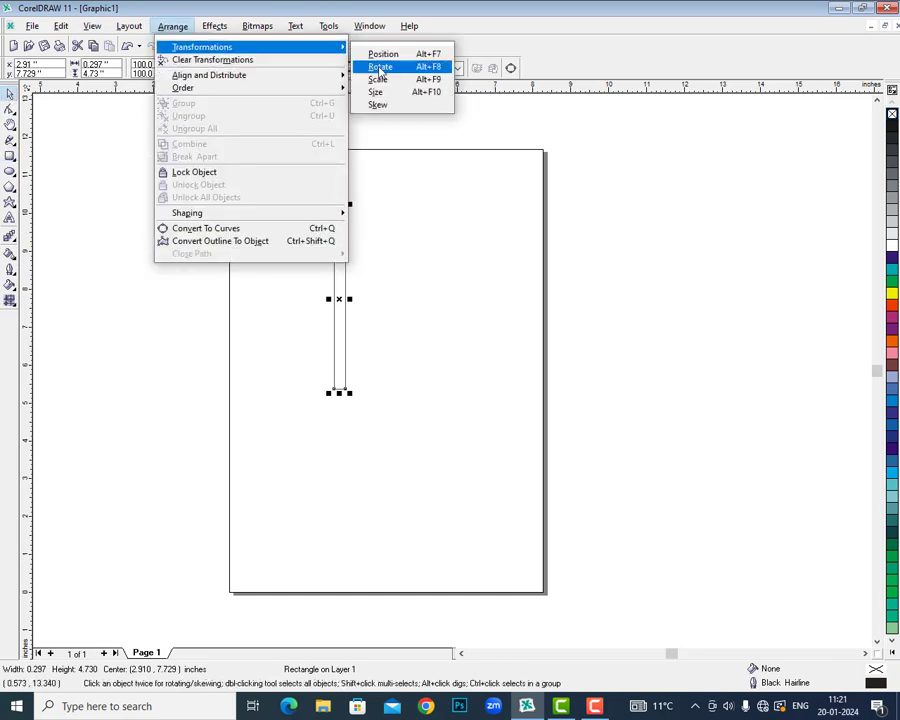
pyautogui.click(444, 67)
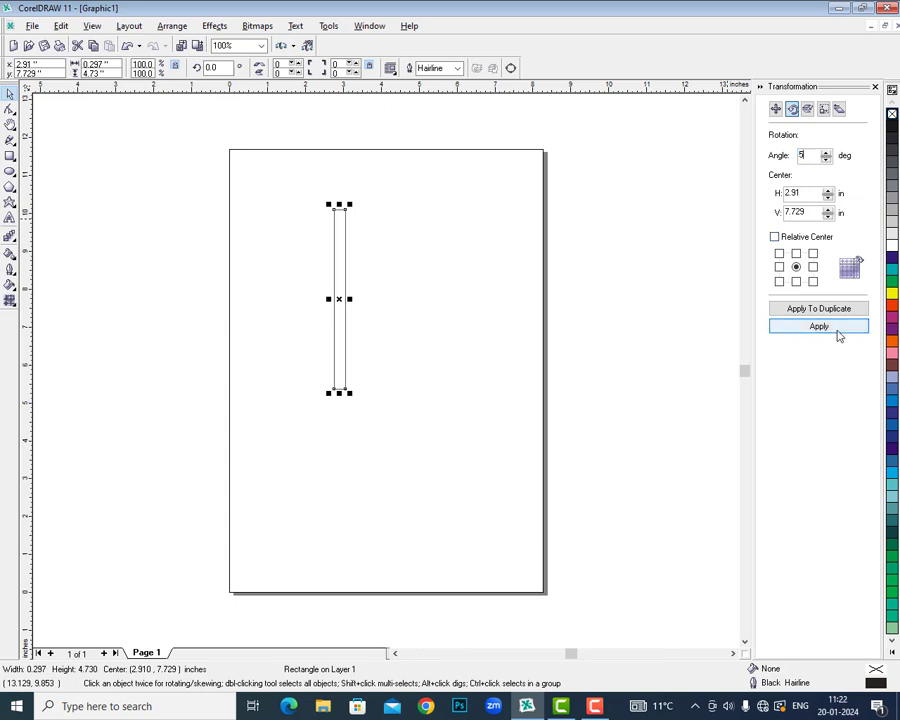
pyautogui.click(856, 311)
pyautogui.click(857, 312)
pyautogui.click(857, 312)
pyautogui.click(857, 312)
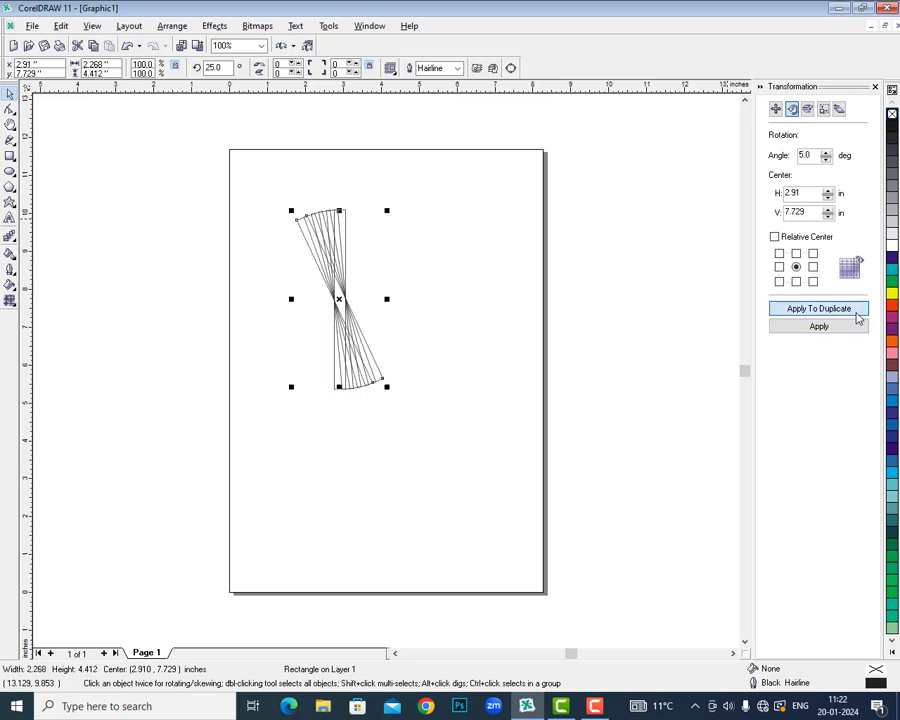
pyautogui.click(857, 312)
pyautogui.click(857, 312)
pyautogui.click(857, 312)
pyautogui.click(857, 312)
pyautogui.click(857, 312)
pyautogui.click(857, 312)
pyautogui.click(857, 312)
pyautogui.click(857, 312)
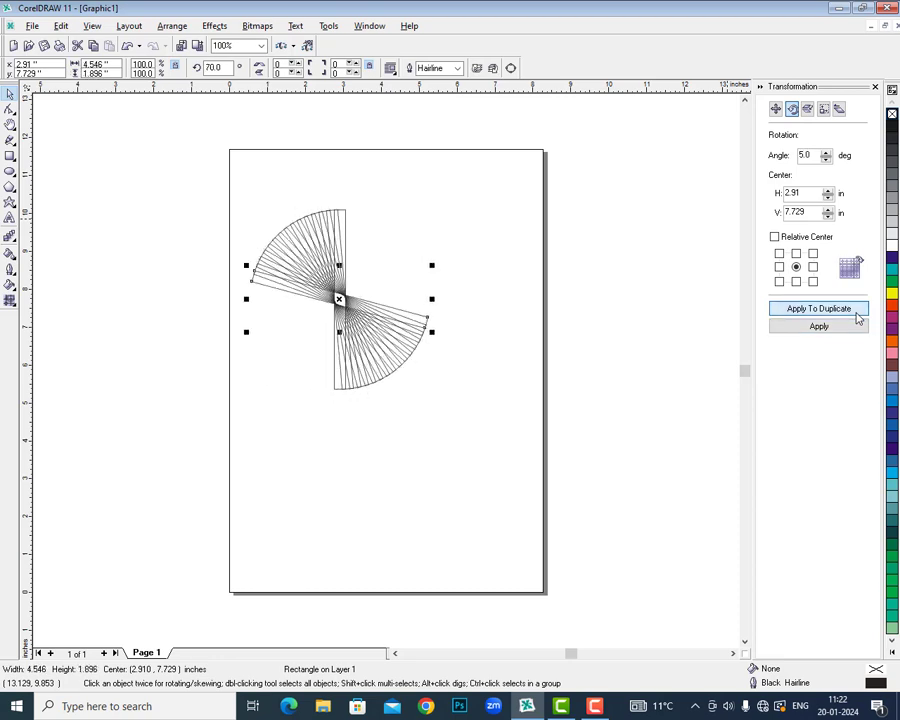
pyautogui.click(857, 312)
pyautogui.click(857, 312)
pyautogui.click(857, 312)
pyautogui.click(857, 312)
pyautogui.click(857, 312)
pyautogui.click(857, 312)
pyautogui.click(857, 312)
pyautogui.click(857, 312)
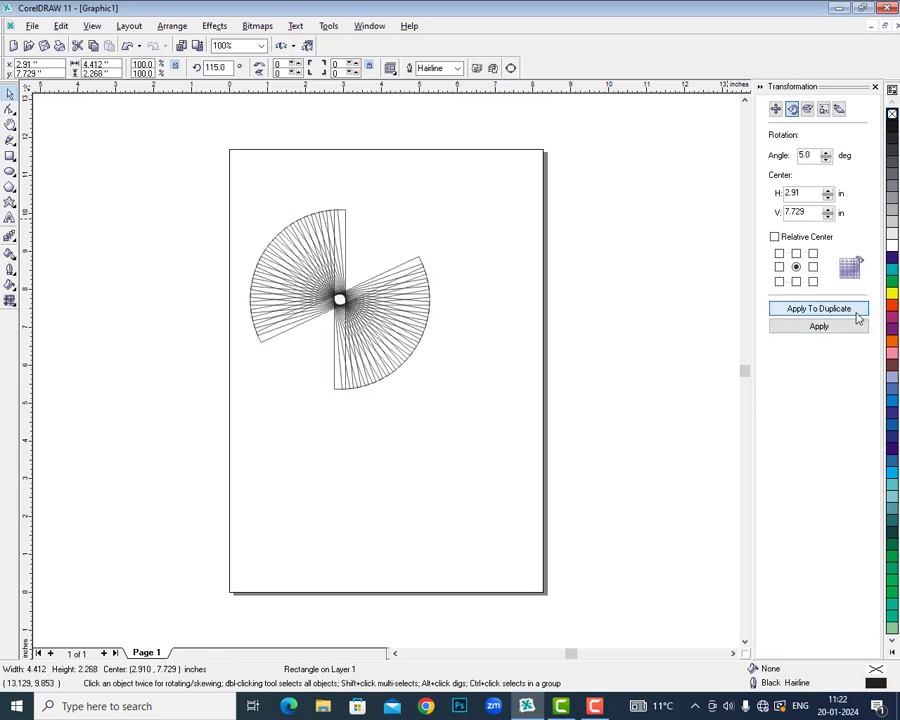
pyautogui.click(857, 312)
pyautogui.click(857, 312)
pyautogui.click(857, 312)
pyautogui.click(857, 312)
pyautogui.click(857, 312)
pyautogui.click(857, 312)
pyautogui.click(857, 317)
pyautogui.click(857, 317)
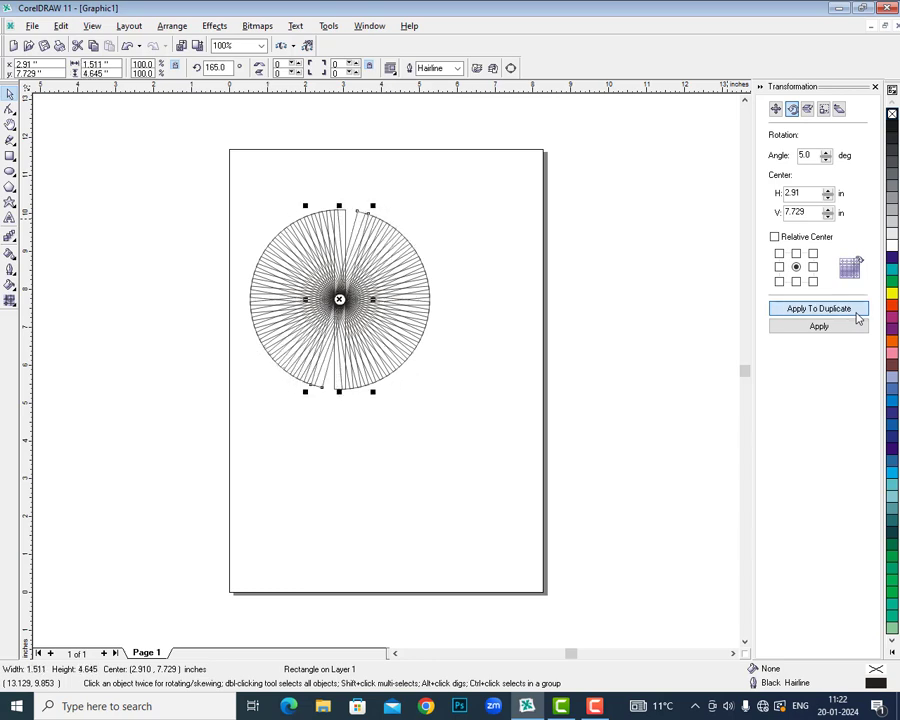
pyautogui.click(857, 317)
pyautogui.click(857, 317)
pyautogui.click(857, 317)
# - Clear the transformations from all the rectangles in the circular pattern
pyautogui.moveTo(191, 167); pyautogui.dragTo(579, 488)
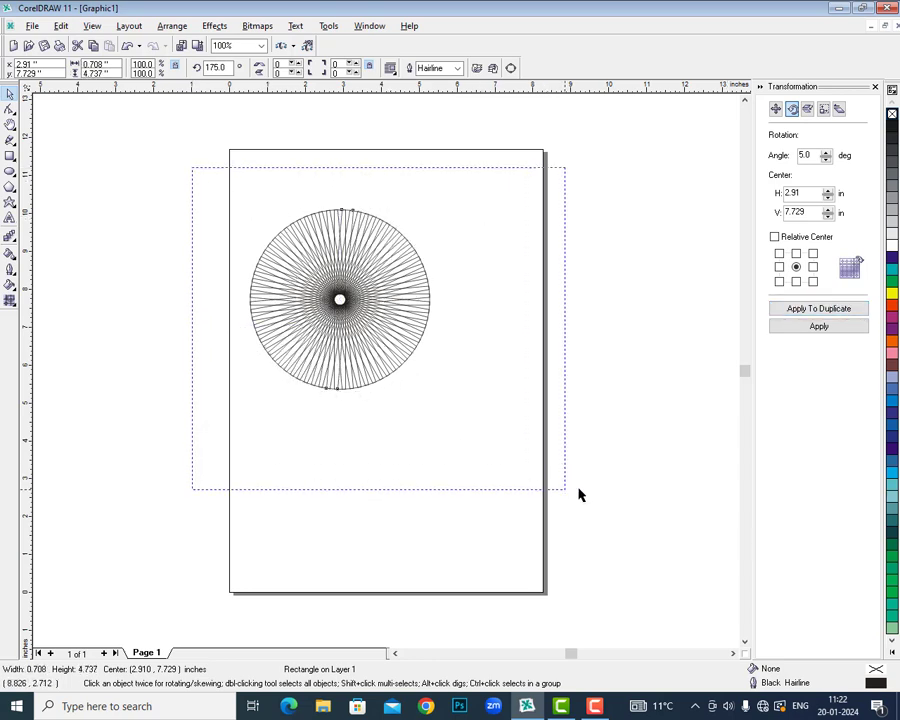
pyautogui.click(172, 25)
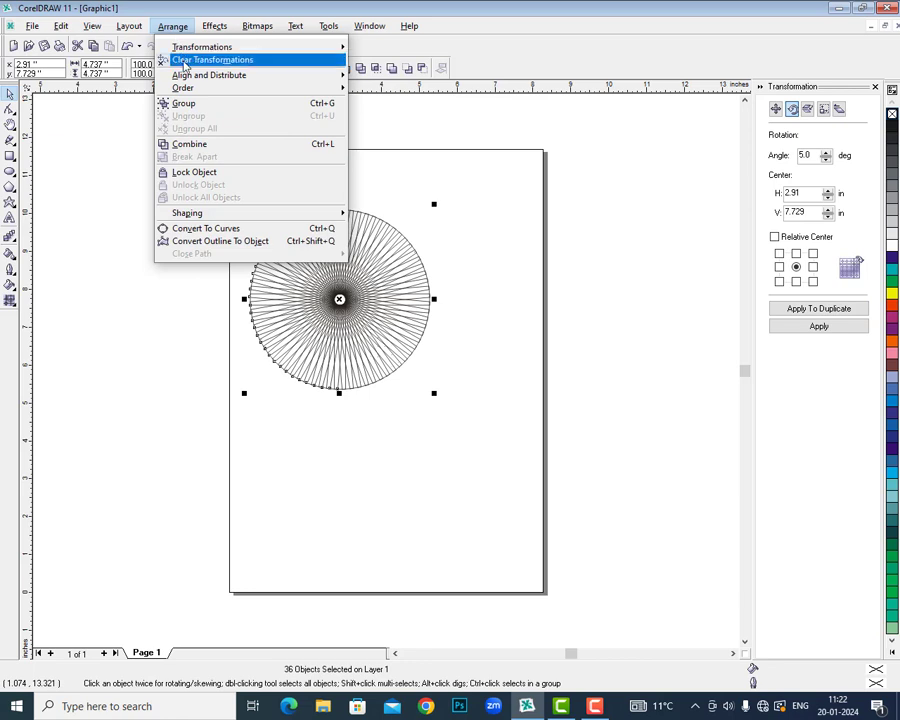
pyautogui.click(190, 58)
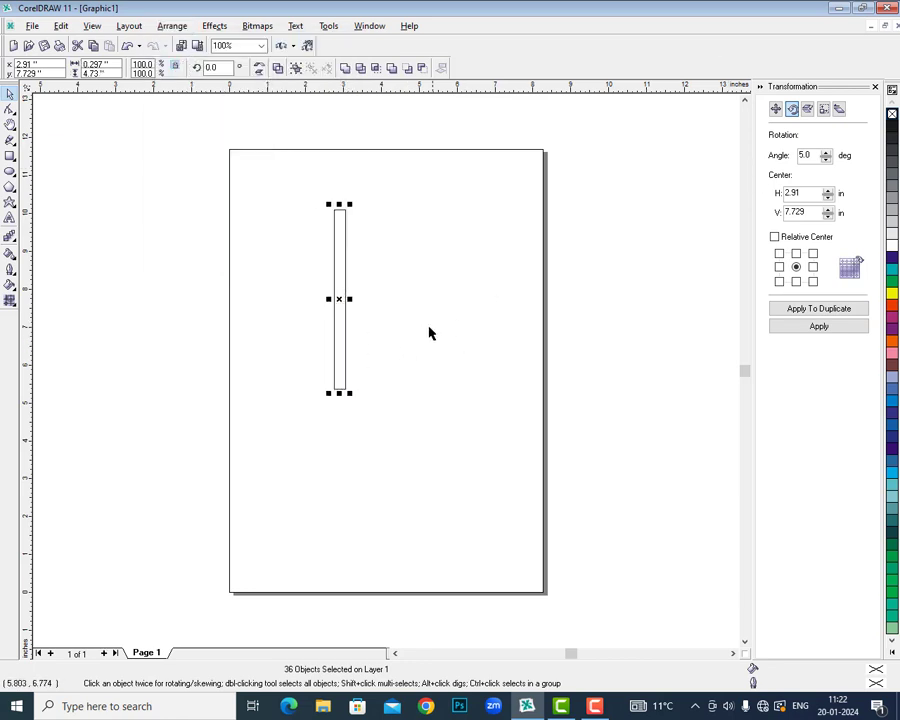
# - Move several of the stacked rectangles apart, spreading them to both sides of the stack
pyautogui.click(360, 296)
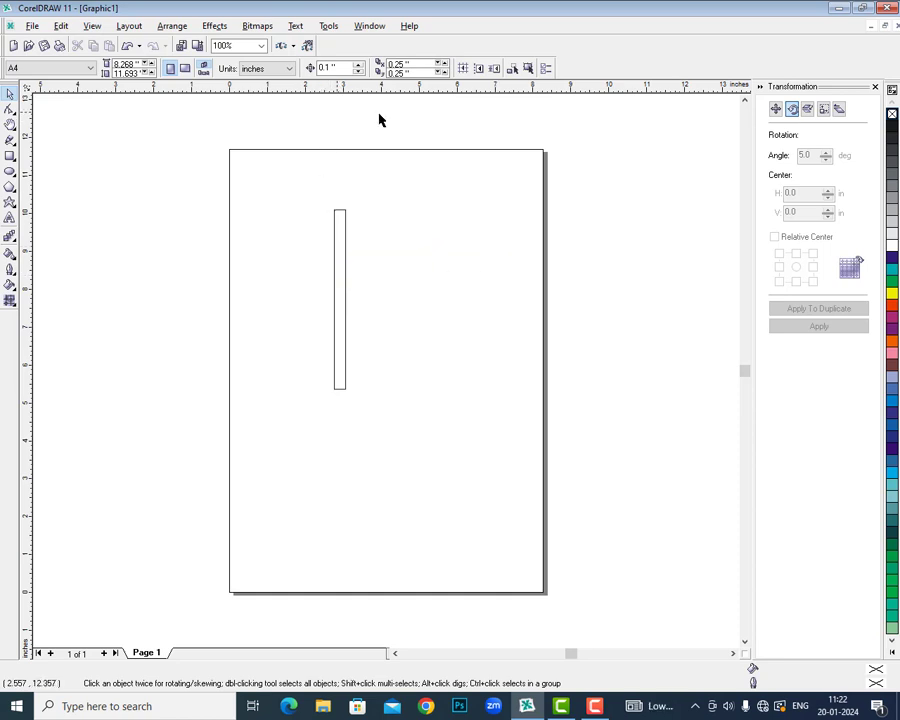
pyautogui.moveTo(344, 278); pyautogui.dragTo(510, 292)
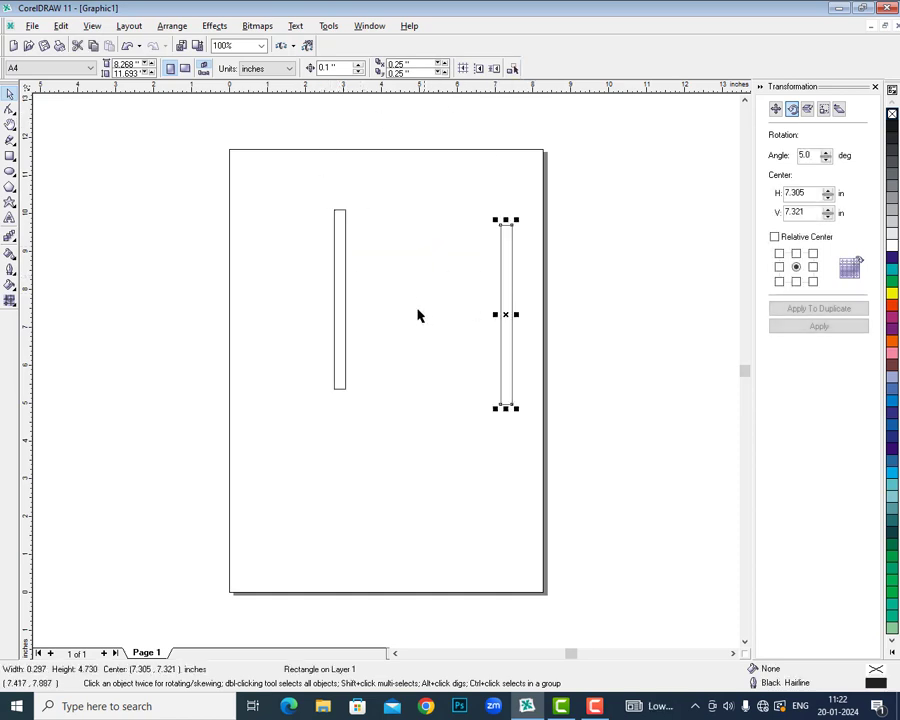
pyautogui.click(331, 280)
pyautogui.moveTo(339, 283); pyautogui.dragTo(208, 297)
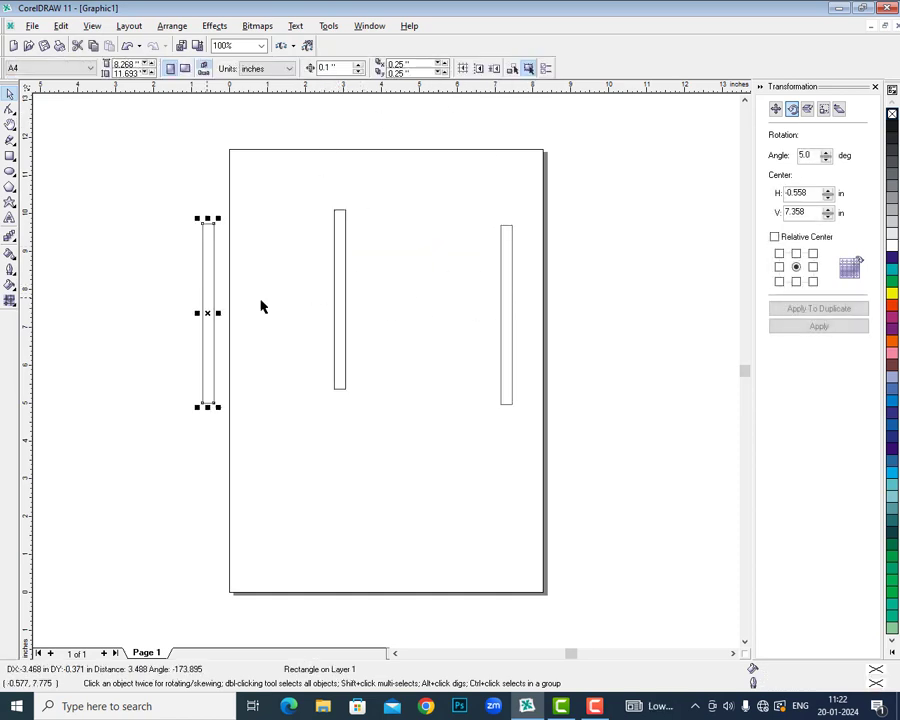
pyautogui.moveTo(340, 306); pyautogui.dragTo(460, 314)
pyautogui.moveTo(337, 304); pyautogui.dragTo(429, 306)
pyautogui.click(338, 300)
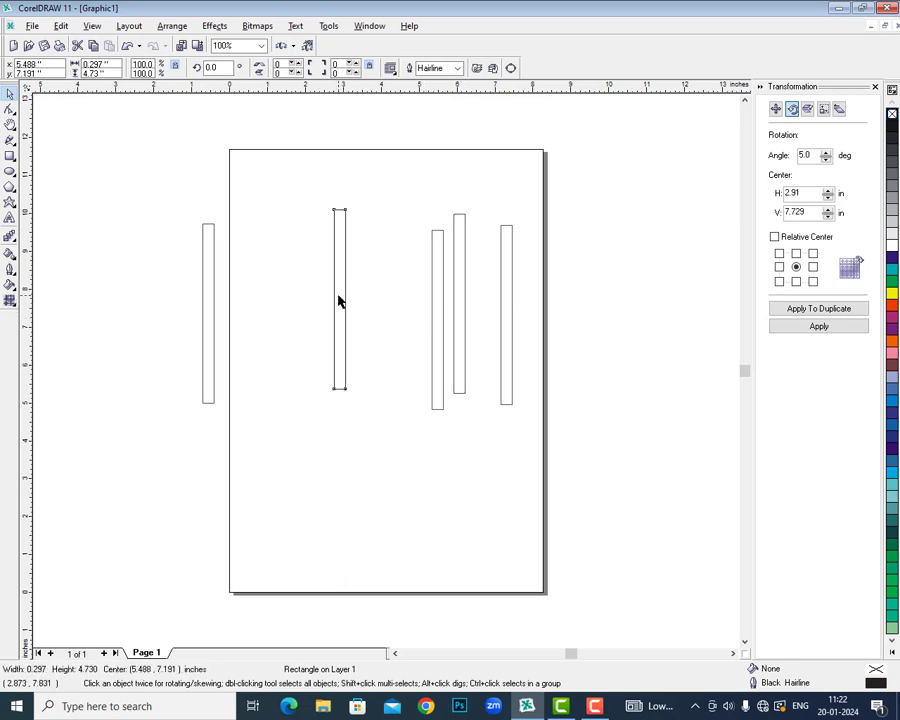
pyautogui.moveTo(338, 300); pyautogui.dragTo(254, 304)
# - Delete all the rectangles from the drawing
pyautogui.moveTo(119, 166); pyautogui.dragTo(556, 468)
pyautogui.press('Delete')
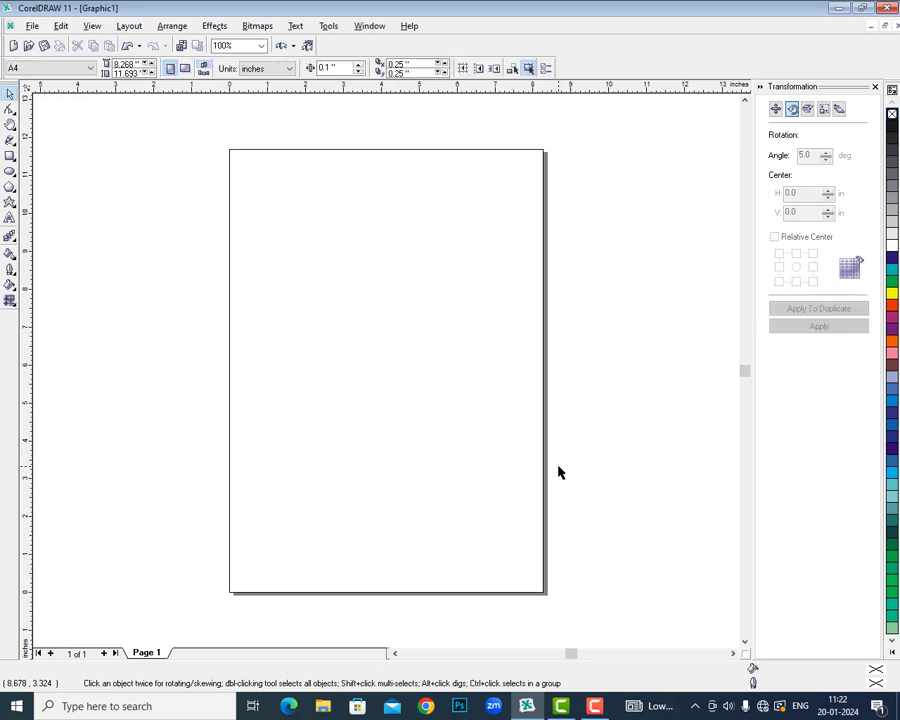
pyautogui.click(175, 27)
pyautogui.moveTo(183, 82)
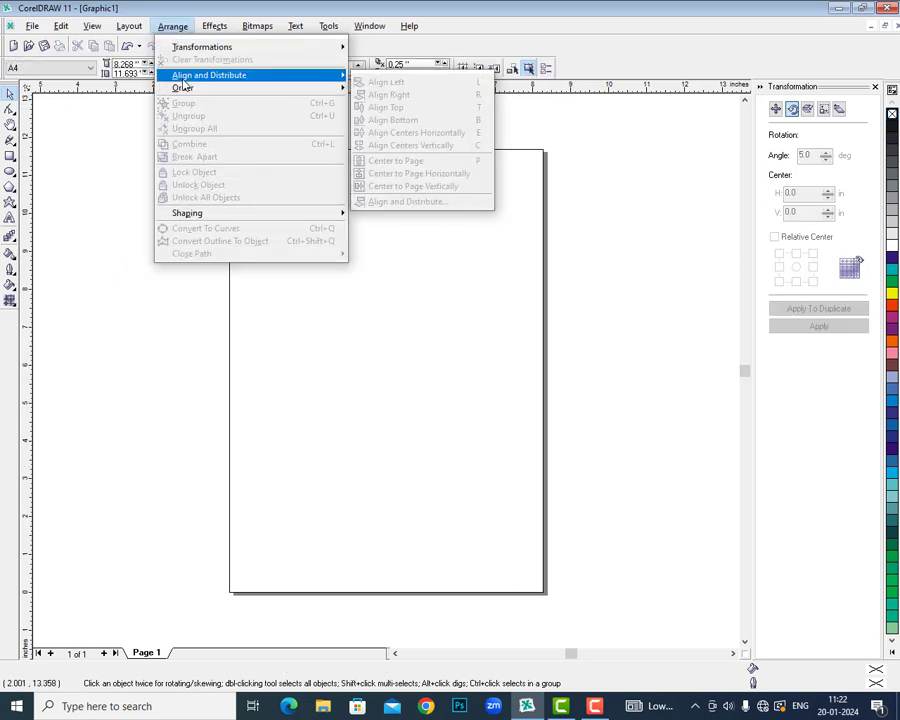
# - Draw a large rectangle about 4.8 by 6.8 inches and a small one about 0.6 by 0.6 inches beside its upper right corner
pyautogui.click(10, 157)
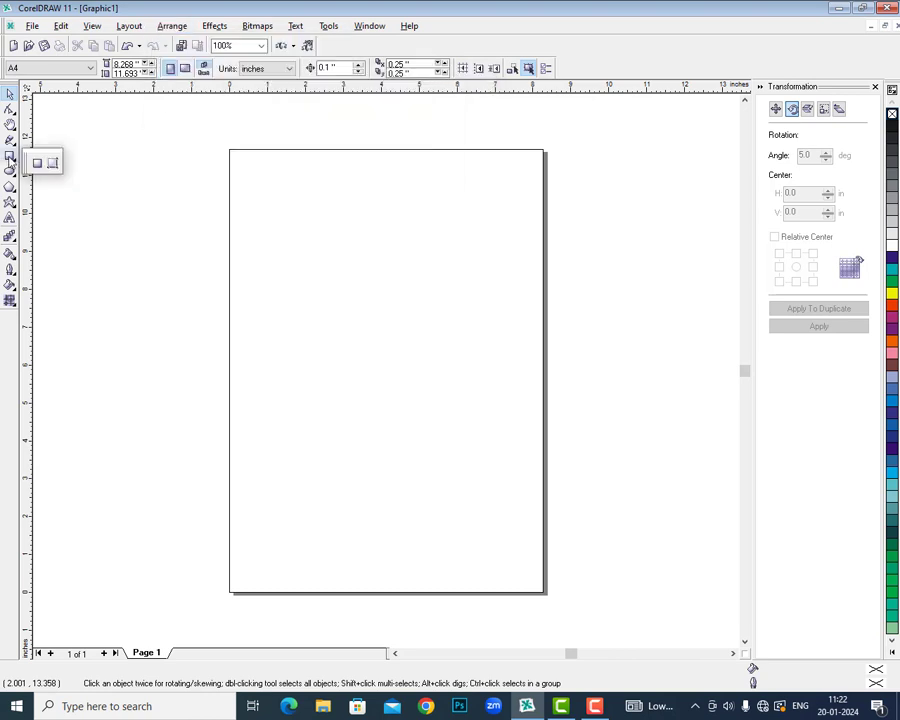
pyautogui.click(34, 164)
pyautogui.moveTo(292, 194); pyautogui.dragTo(475, 451)
pyautogui.moveTo(492, 203); pyautogui.dragTo(526, 237)
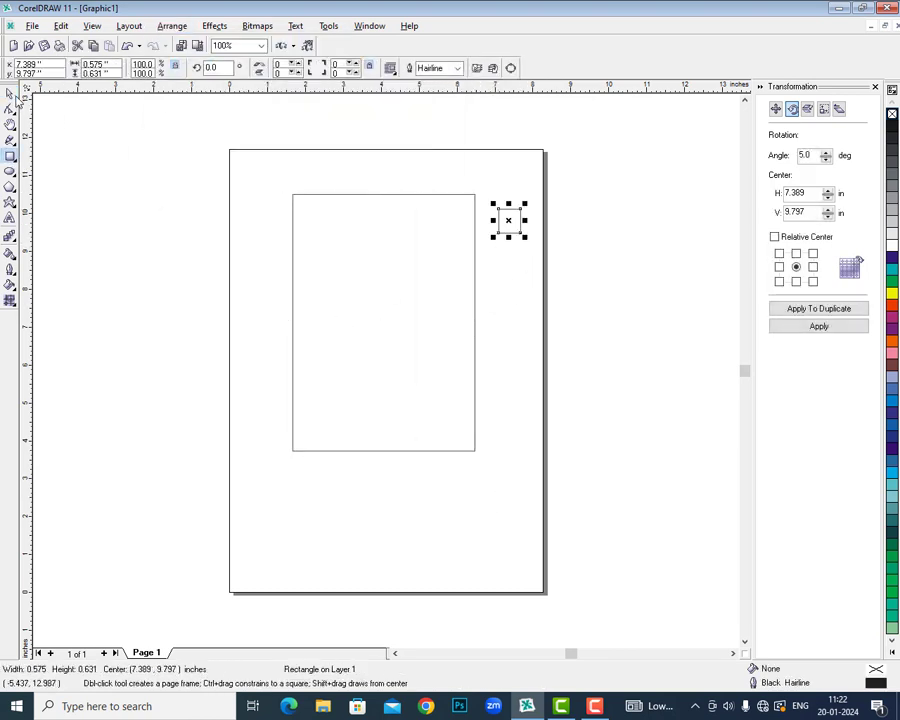
# - Select both rectangles and align their left edges
pyautogui.press('space')
pyautogui.moveTo(221, 151); pyautogui.dragTo(556, 564)
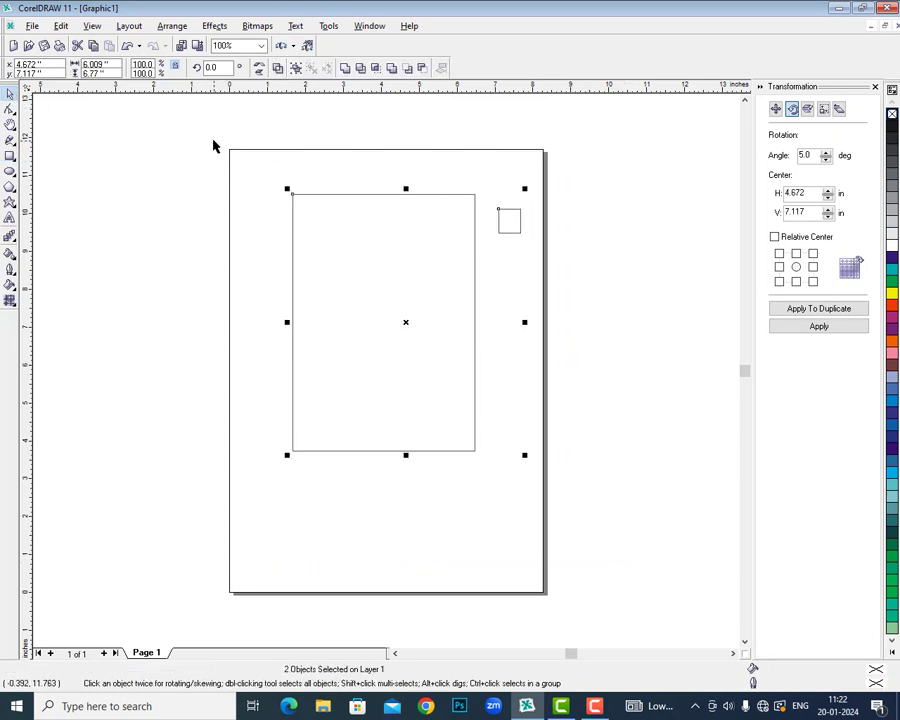
pyautogui.click(174, 30)
pyautogui.moveTo(305, 80)
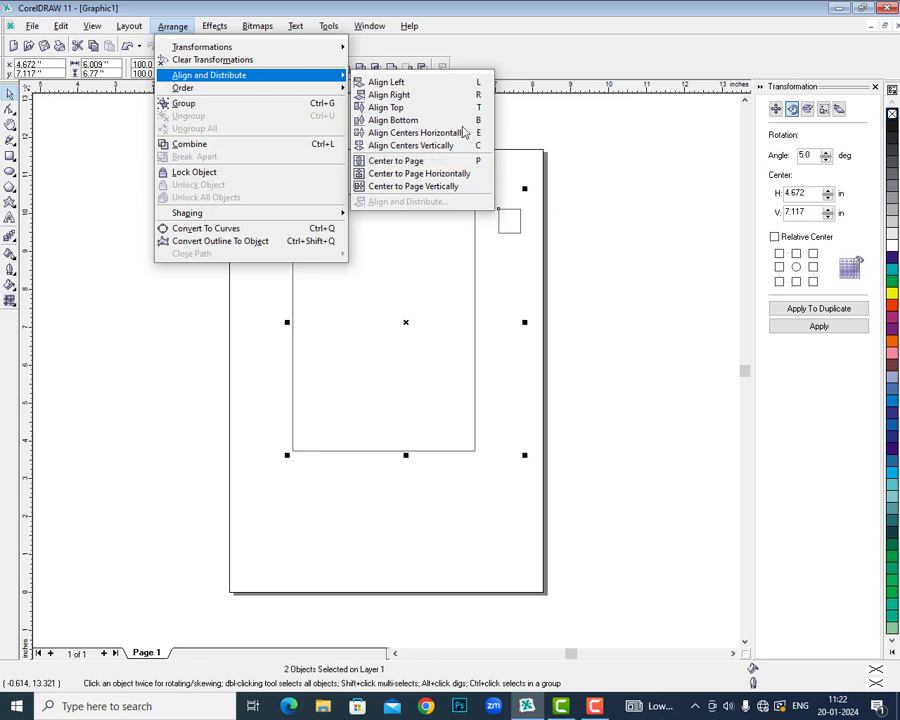
pyautogui.click(614, 163)
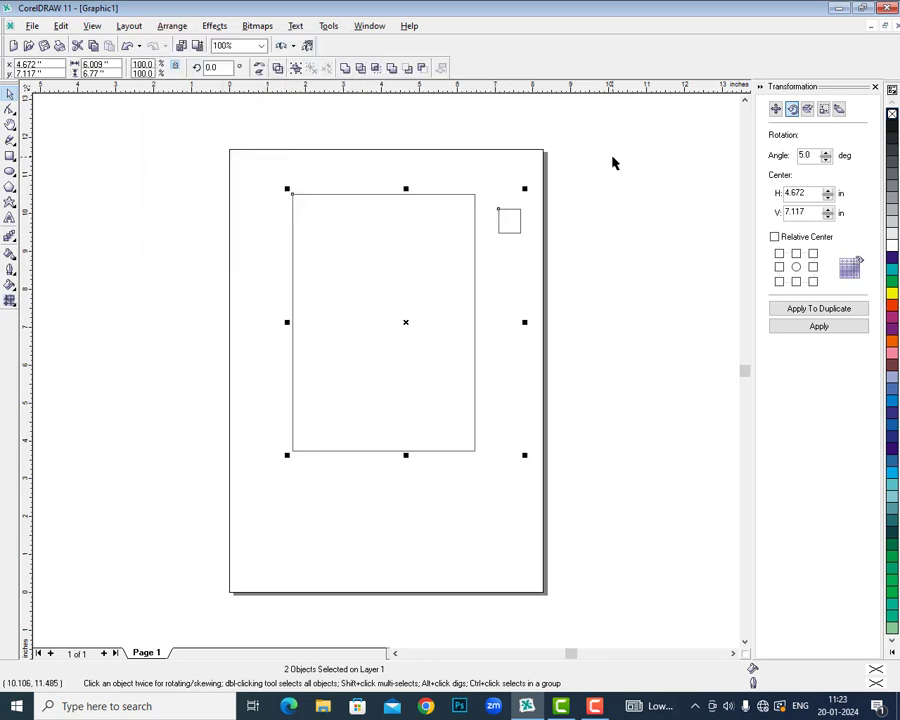
pyautogui.press('l')
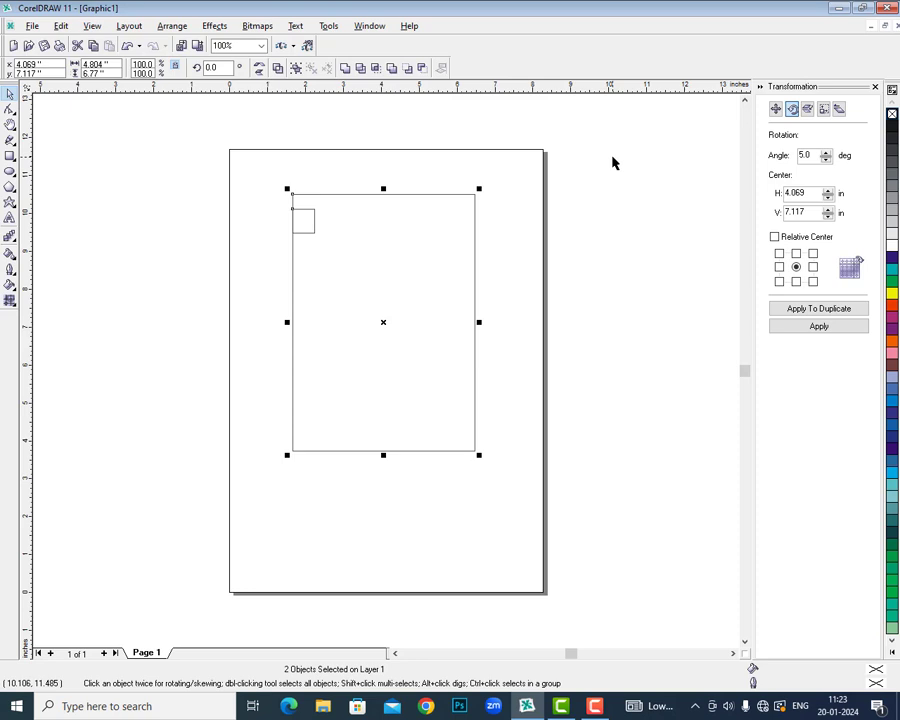
# - Try the right, top and bottom edge alignments on the two selected rectangles
pyautogui.press('r')
pyautogui.press('t')
pyautogui.press('b')
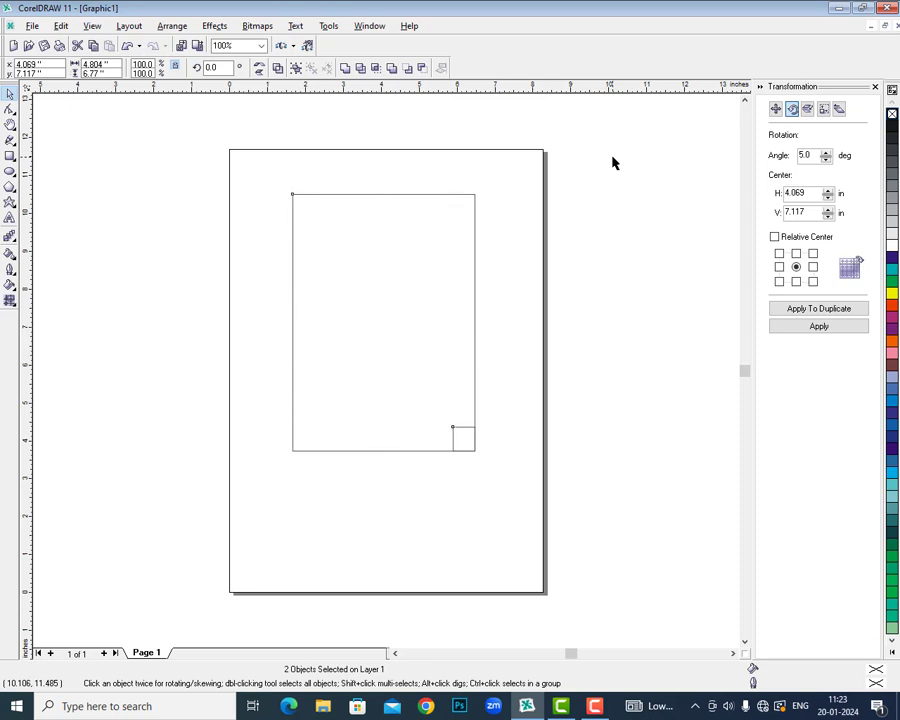
# - Align the centers of the two rectangles both vertically and horizontally, and center the pair on the page
pyautogui.press('c')
pyautogui.press('e')
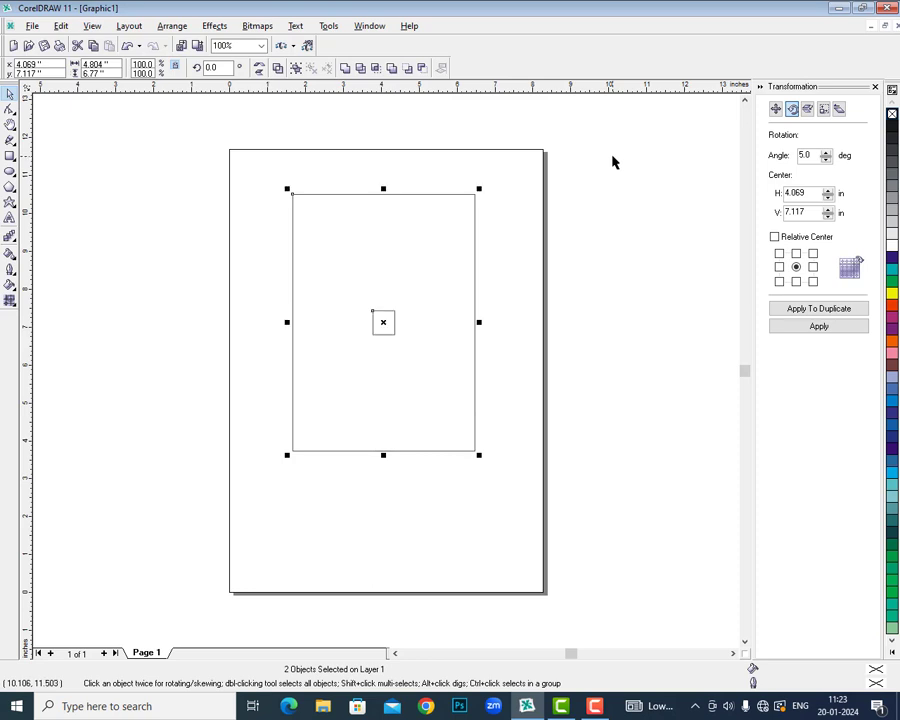
pyautogui.press('p')
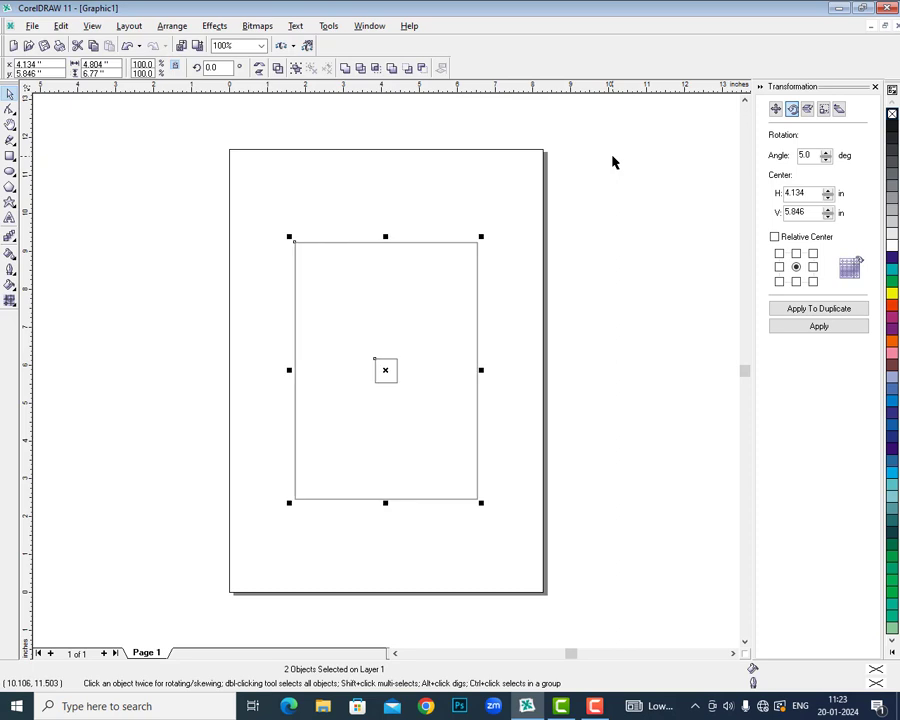
# - Move the small rectangle from the center of the large one to outside the page's right edge, near the top
pyautogui.click(174, 26)
pyautogui.moveTo(205, 77)
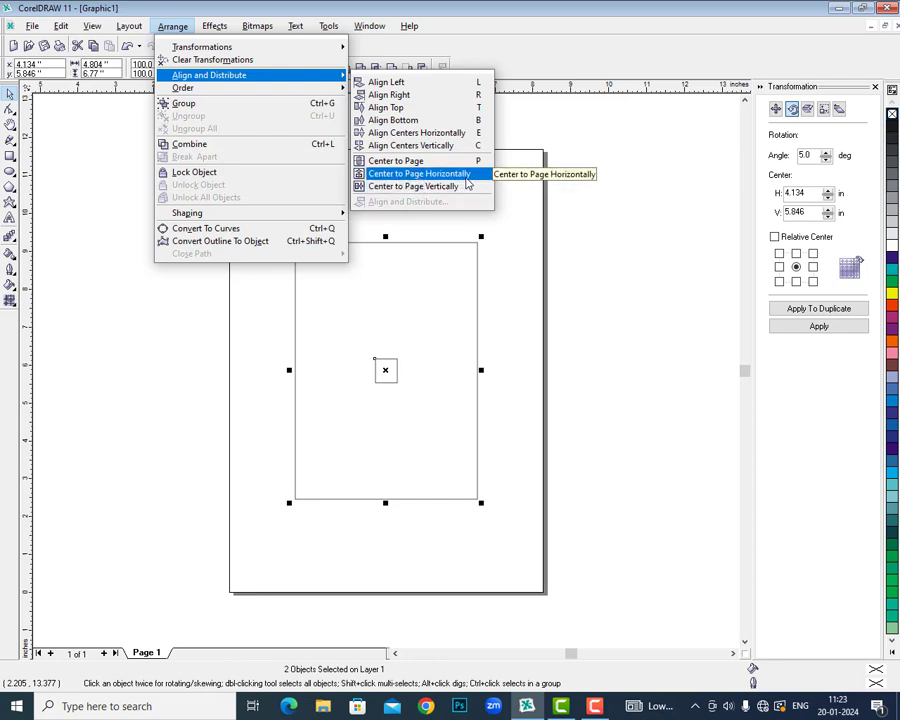
pyautogui.click(527, 305)
pyautogui.click(527, 389)
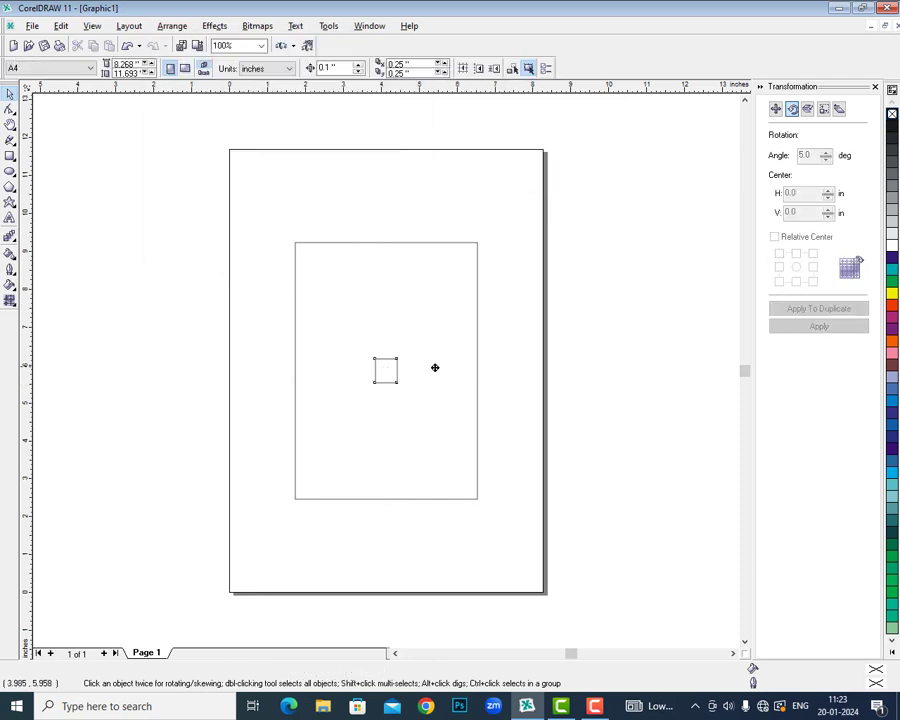
pyautogui.moveTo(375, 381); pyautogui.dragTo(564, 243)
# - Select both rectangles and apply Center to Page Horizontally
pyautogui.moveTo(117, 135); pyautogui.dragTo(703, 602)
pyautogui.click(170, 26)
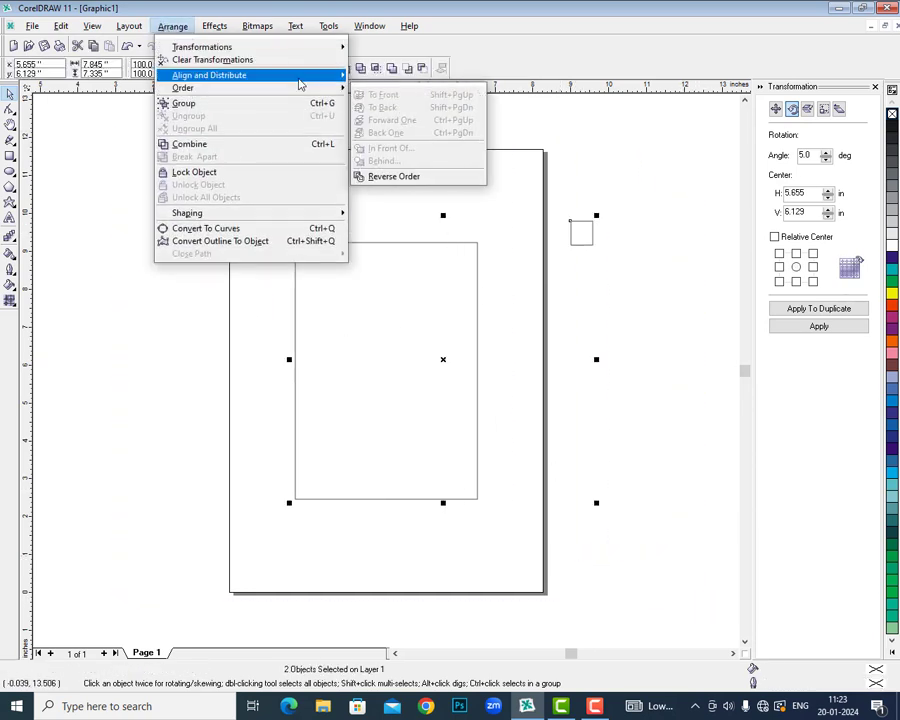
pyautogui.click(457, 183)
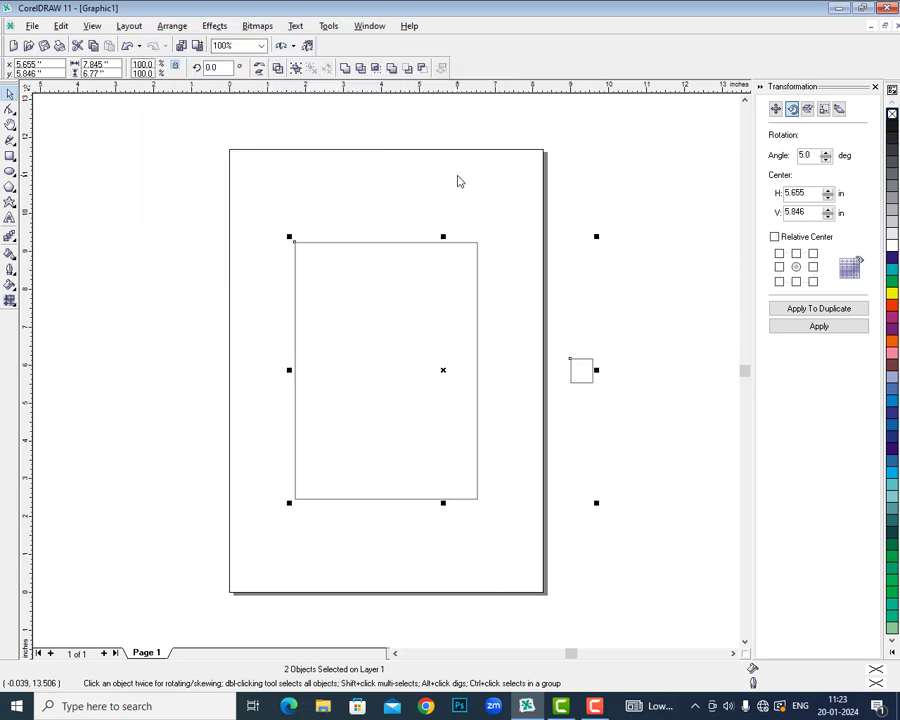
# - Move the small rectangle up, just outside the page's right edge and above the large rectangle's top edge
pyautogui.click(648, 416)
pyautogui.moveTo(590, 370); pyautogui.dragTo(565, 226)
pyautogui.click(637, 622)
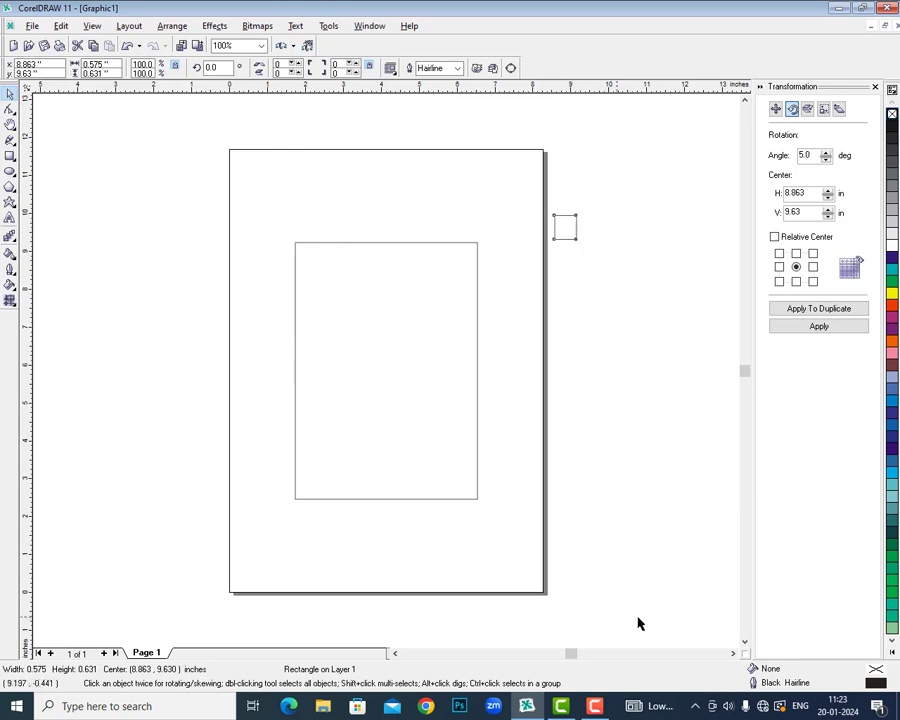
# - Select both rectangles and apply Center to Page Vertically
pyautogui.moveTo(637, 622); pyautogui.dragTo(203, 155)
pyautogui.click(129, 25)
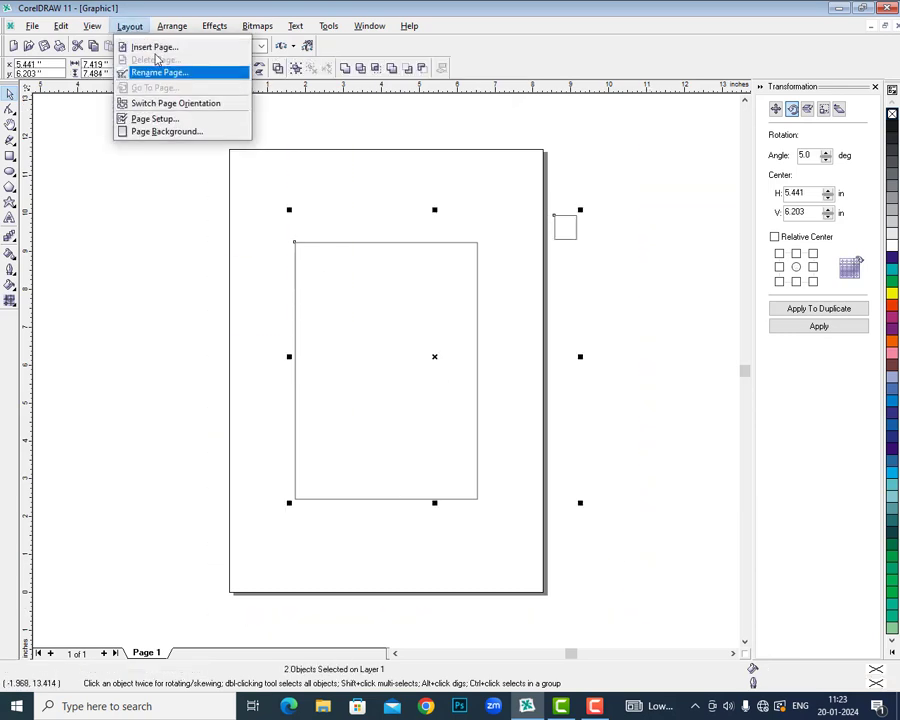
pyautogui.moveTo(172, 25)
pyautogui.moveTo(183, 88)
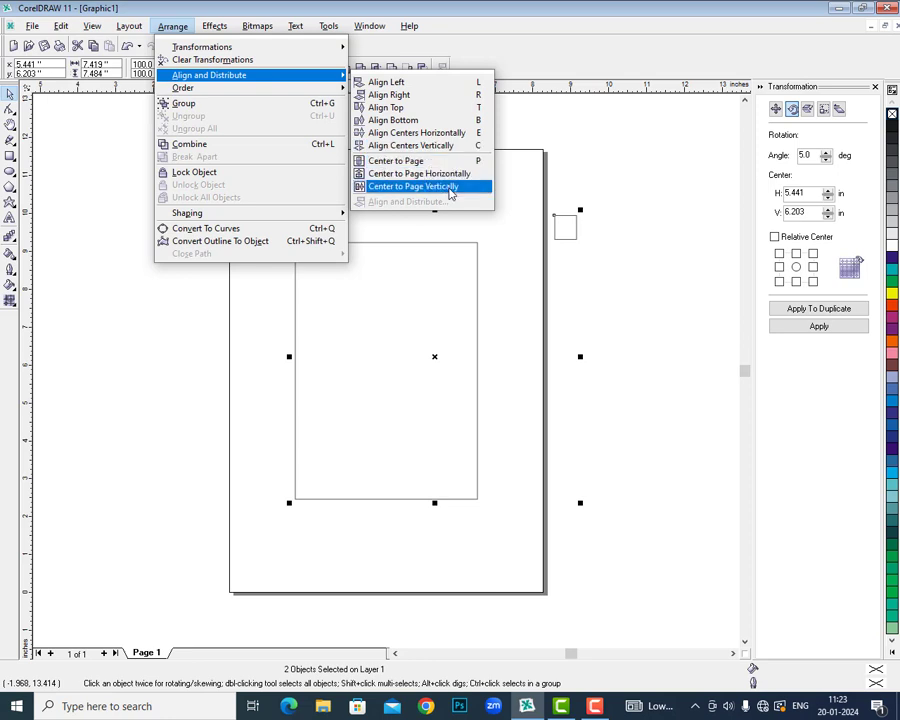
pyautogui.click(450, 189)
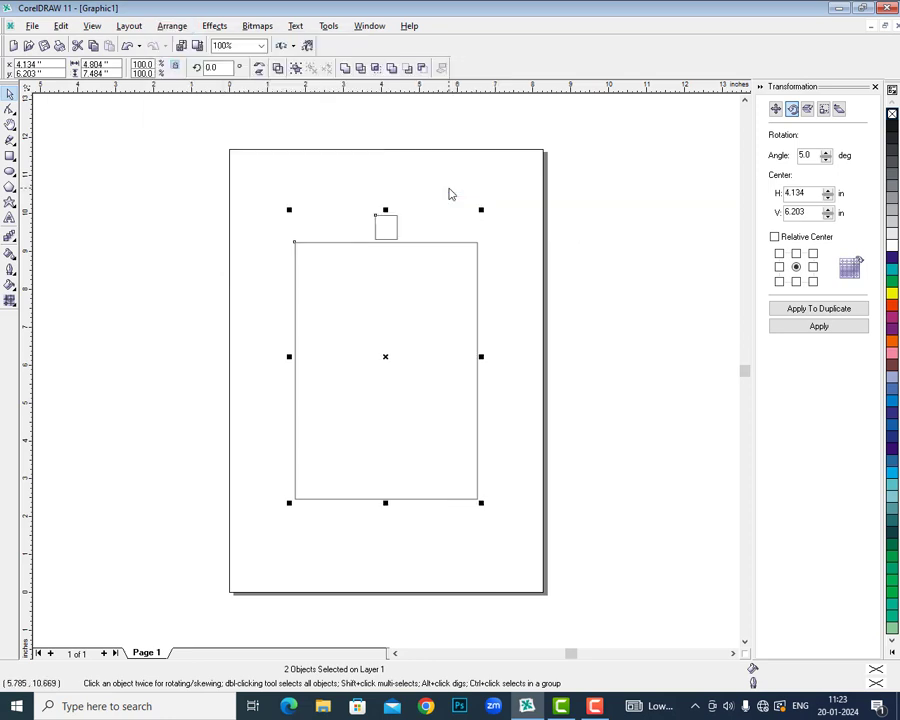
pyautogui.click(174, 25)
pyautogui.moveTo(200, 80)
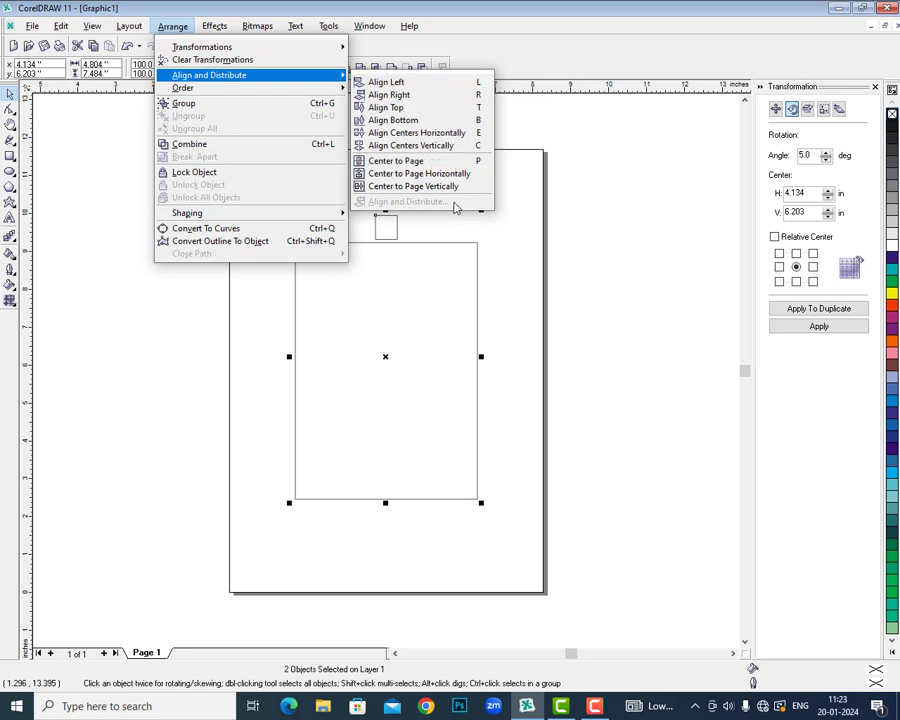
pyautogui.press('Escape')
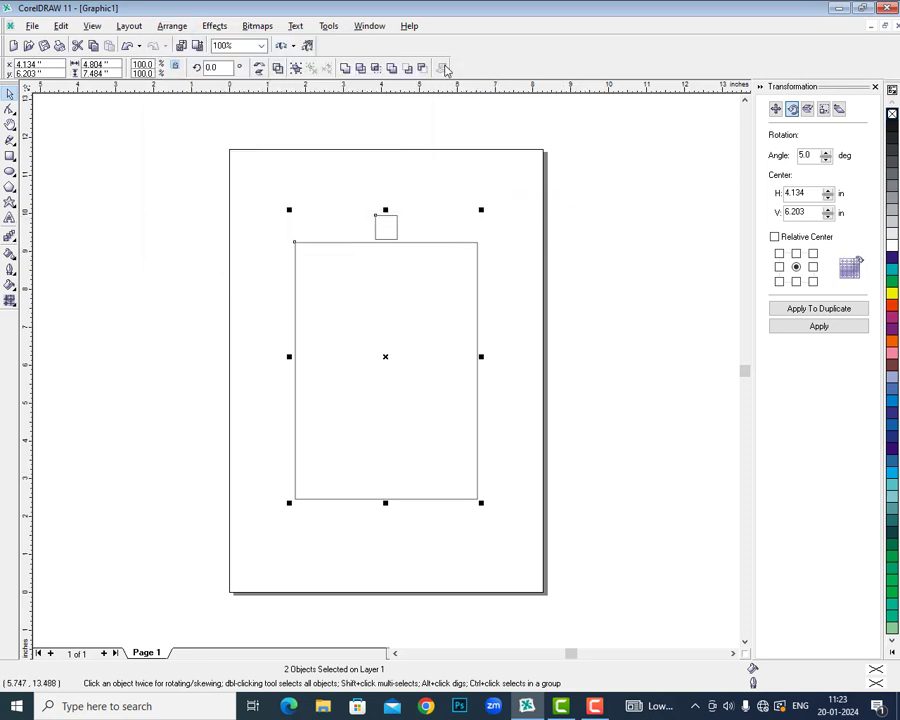
pyautogui.click(642, 414)
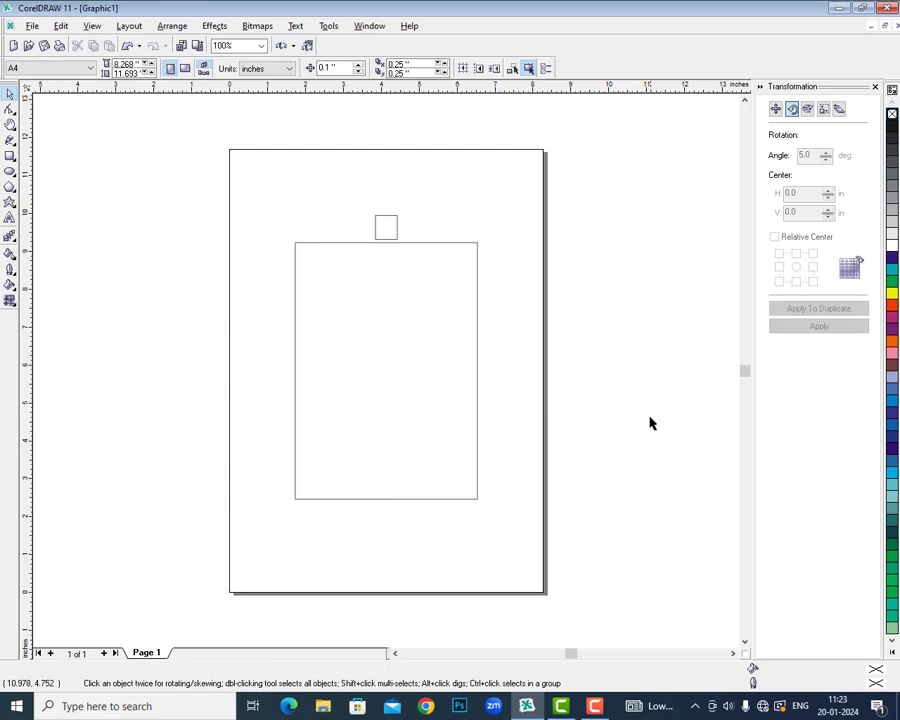
pyautogui.click(170, 25)
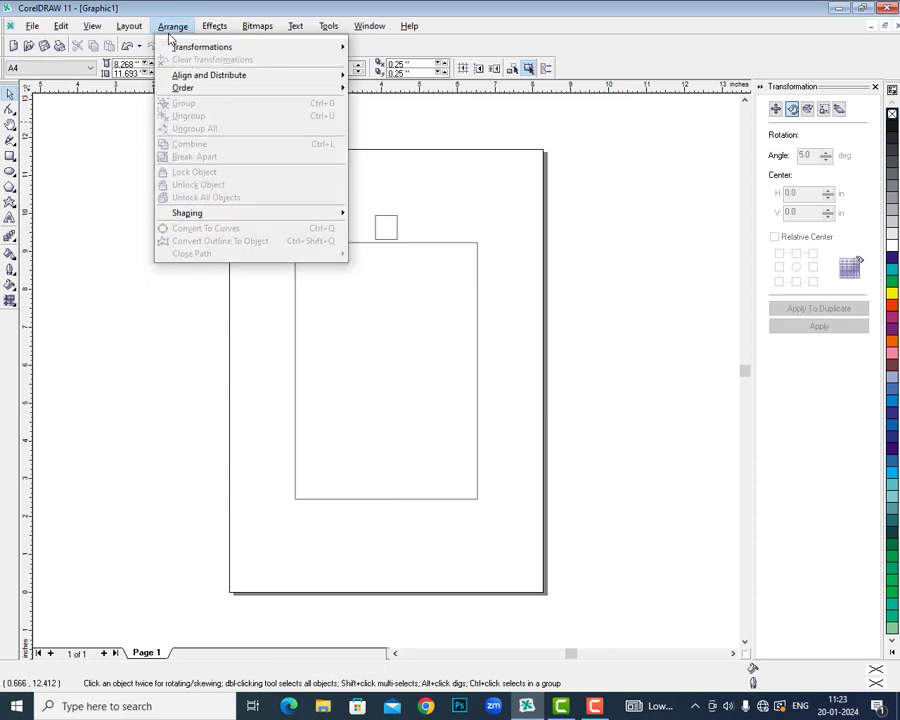
pyautogui.moveTo(193, 95)
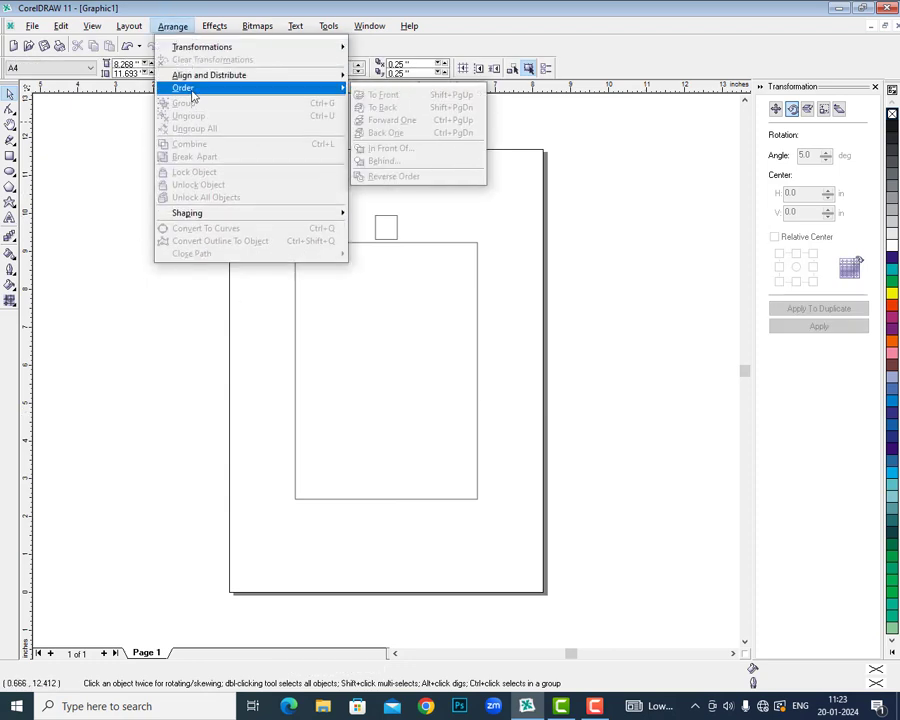
pyautogui.click(533, 270)
# - Delete the small rectangle and make two copies of the large rectangle, each offset down and to the right
pyautogui.moveTo(394, 232); pyautogui.dragTo(605, 212)
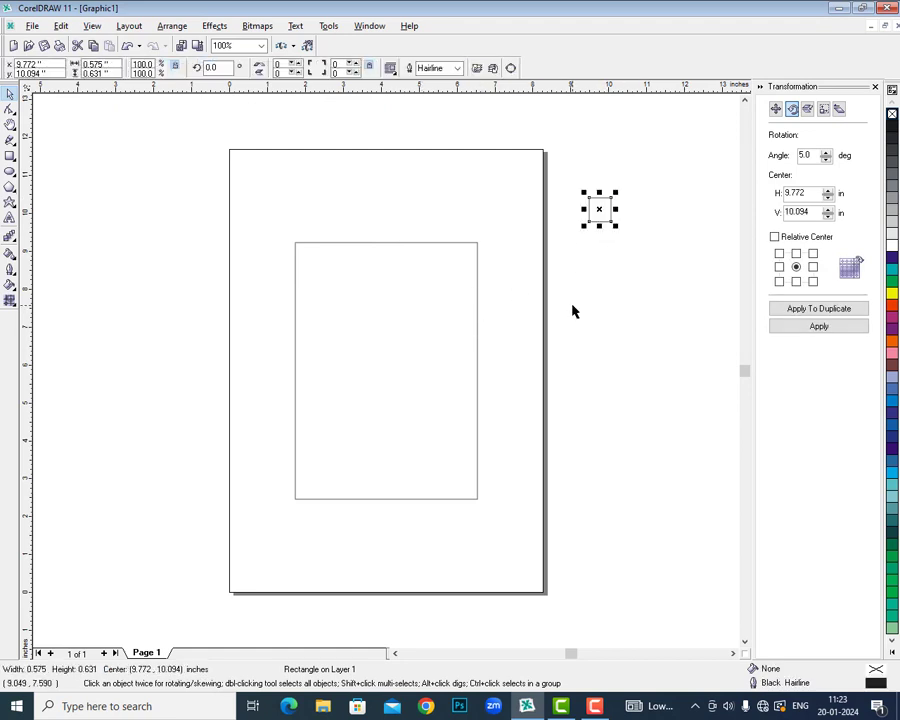
pyautogui.press('Delete')
pyautogui.moveTo(436, 351); pyautogui.dragTo(522, 416)
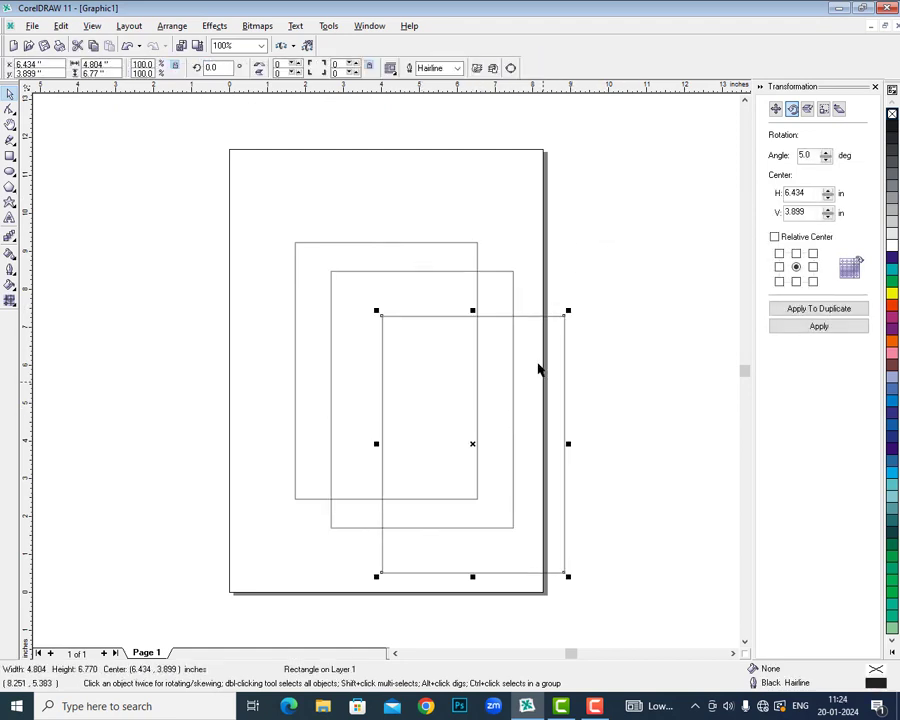
# - Fill the three overlapping rectangles with blue for the rear one, red for the middle one and yellow for the front one
pyautogui.moveTo(419, 470); pyautogui.dragTo(676, 614)
pyautogui.click(891, 322)
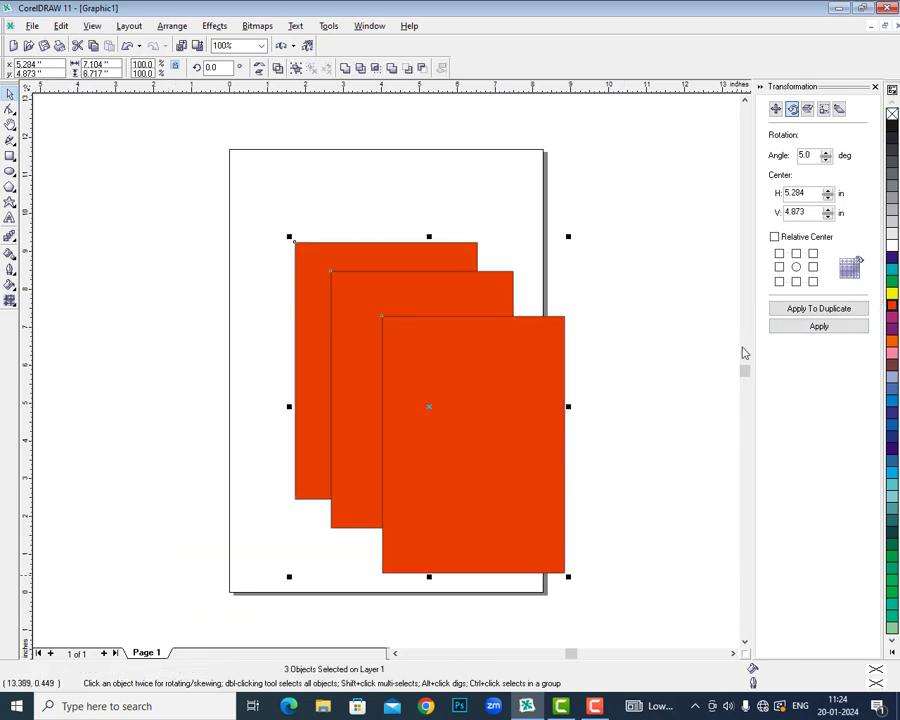
pyautogui.click(451, 204)
pyautogui.click(437, 270)
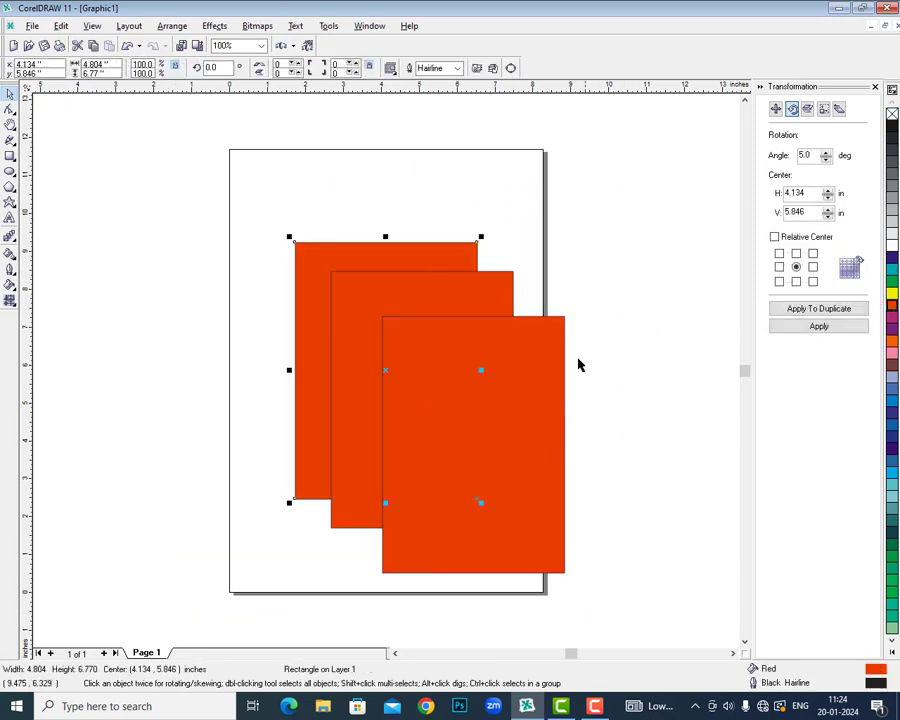
pyautogui.click(891, 258)
pyautogui.click(519, 382)
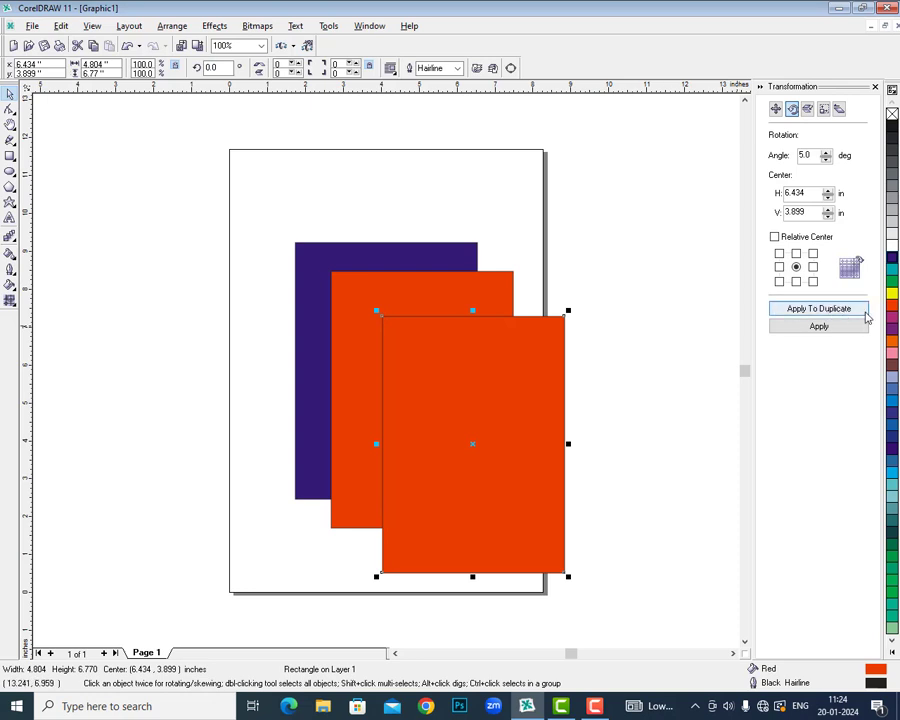
pyautogui.click(891, 292)
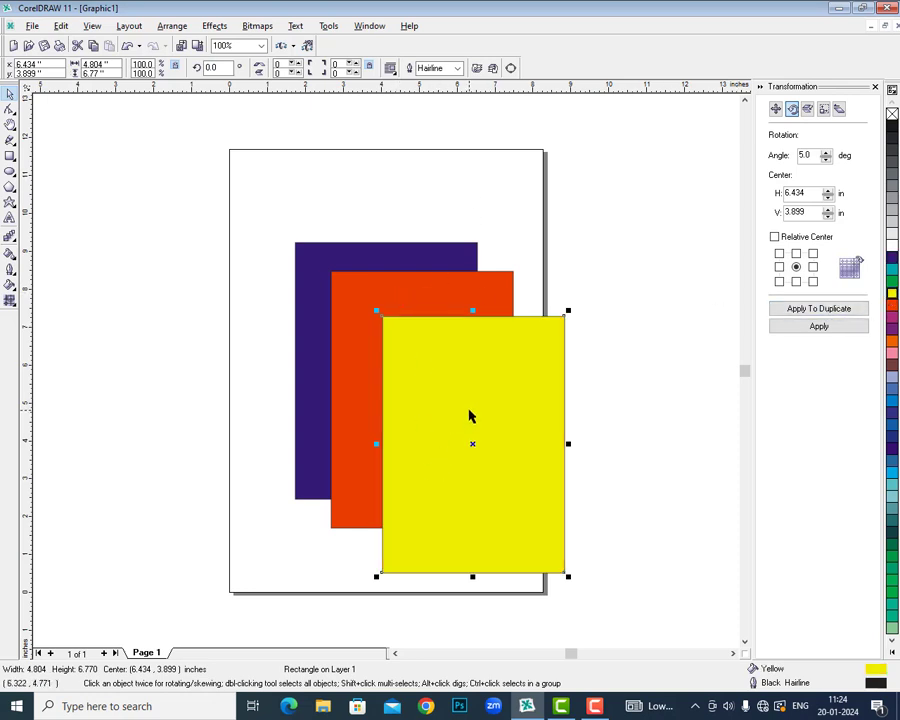
# - Send the yellow rectangle to the back of the stack and bring it to the front again
pyautogui.click(492, 68)
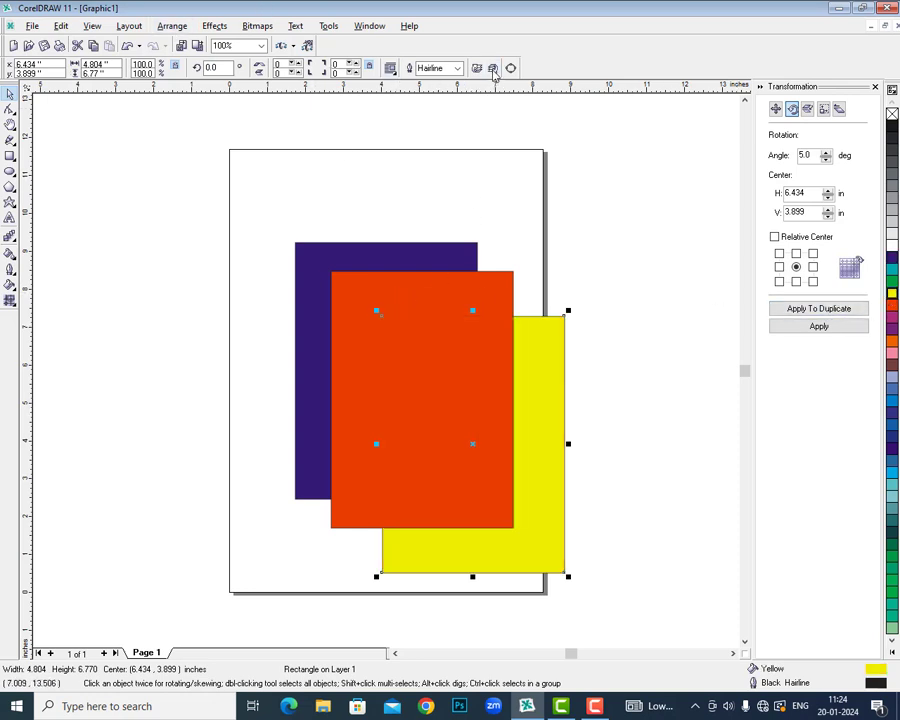
pyautogui.click(476, 69)
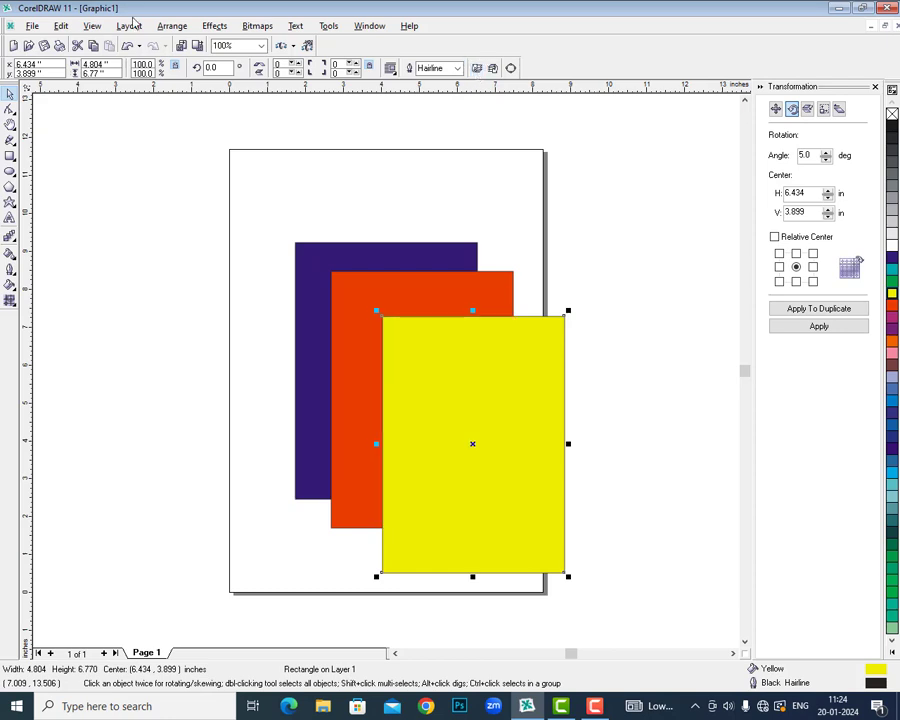
# - Send the yellow rectangle back one level and move it up about 1.7 in so it overlaps the blue rectangle
pyautogui.click(172, 26)
pyautogui.moveTo(190, 90)
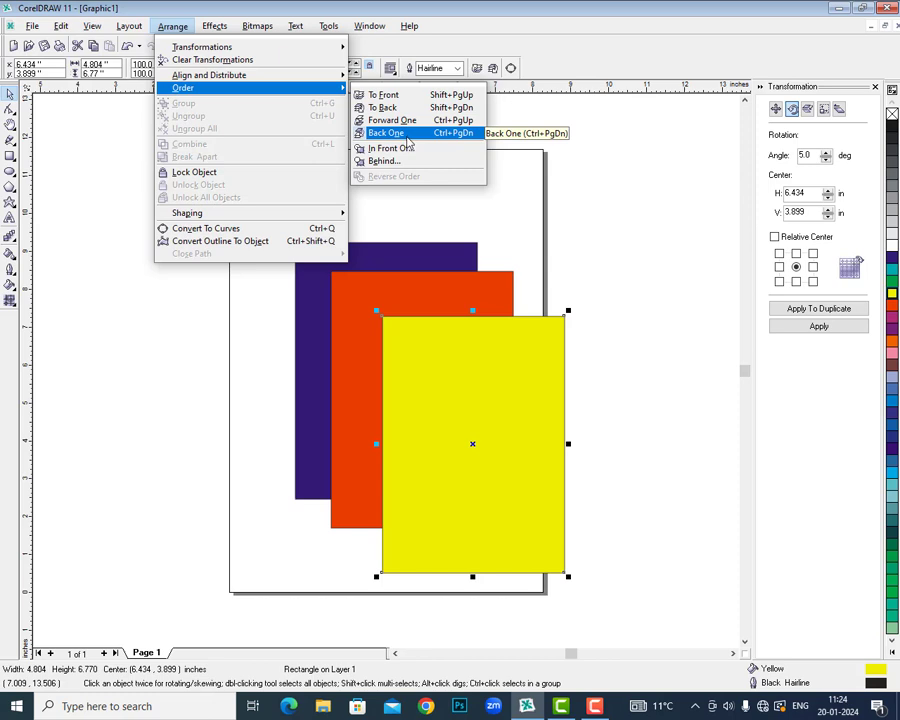
pyautogui.click(386, 133)
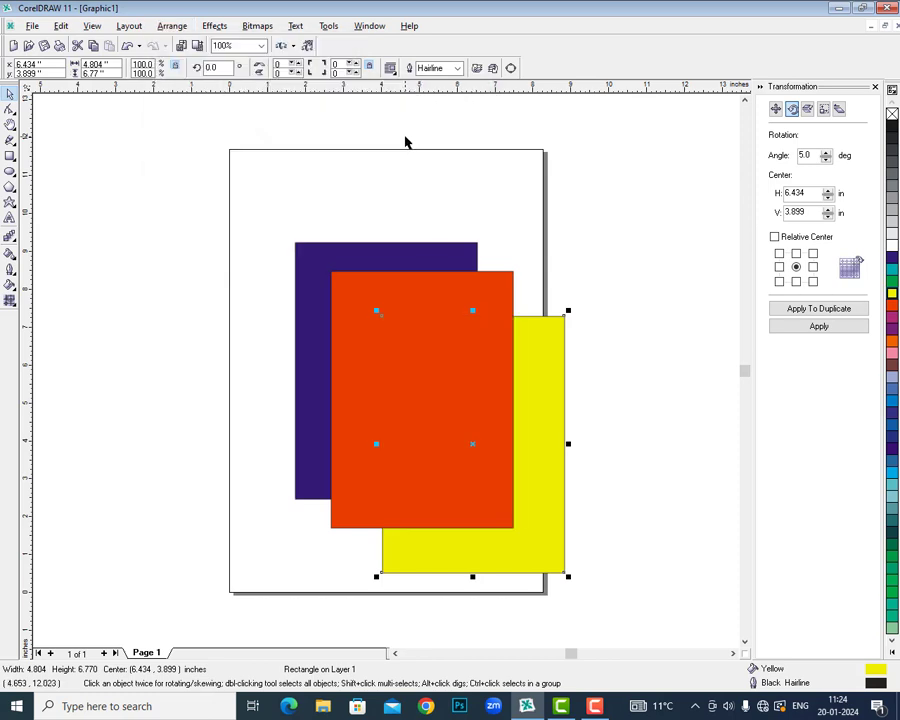
pyautogui.moveTo(528, 380); pyautogui.dragTo(534, 311)
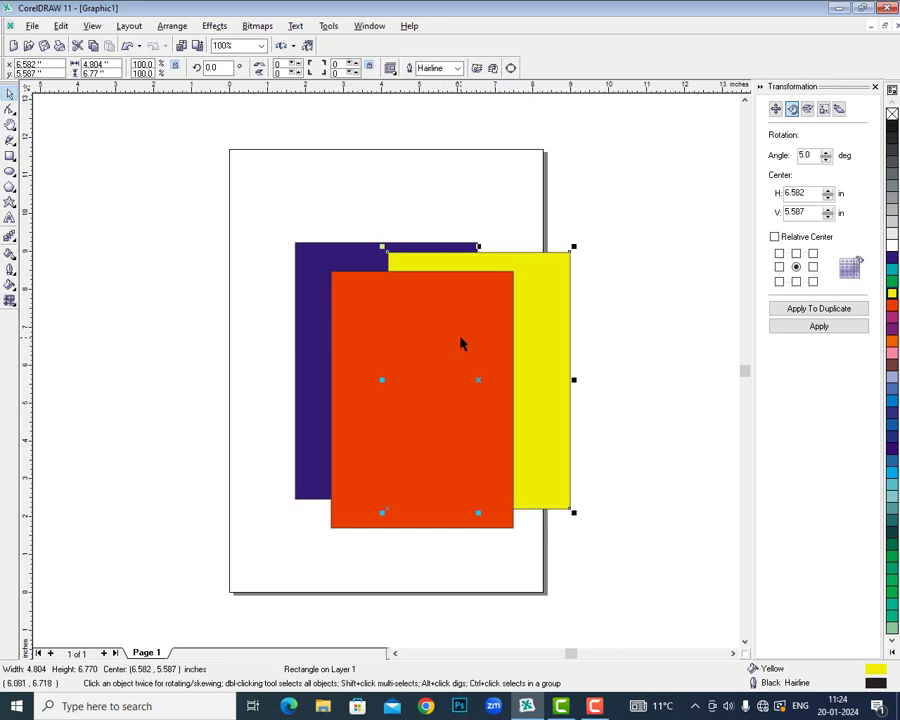
# - Send the yellow rectangle back one level behind the blue one, and bring it forward one level again
pyautogui.click(168, 28)
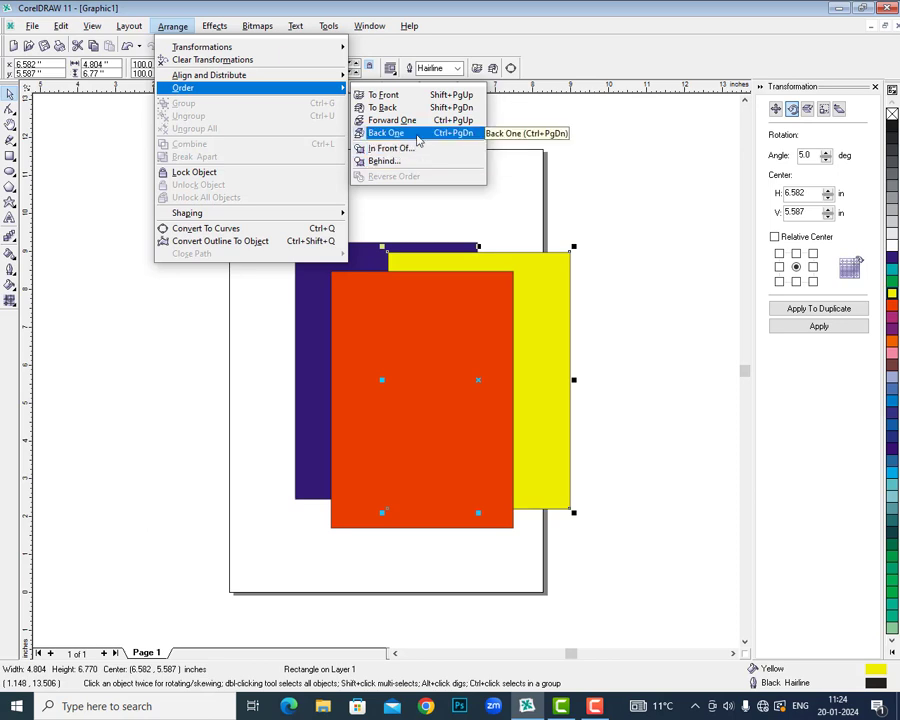
pyautogui.click(416, 136)
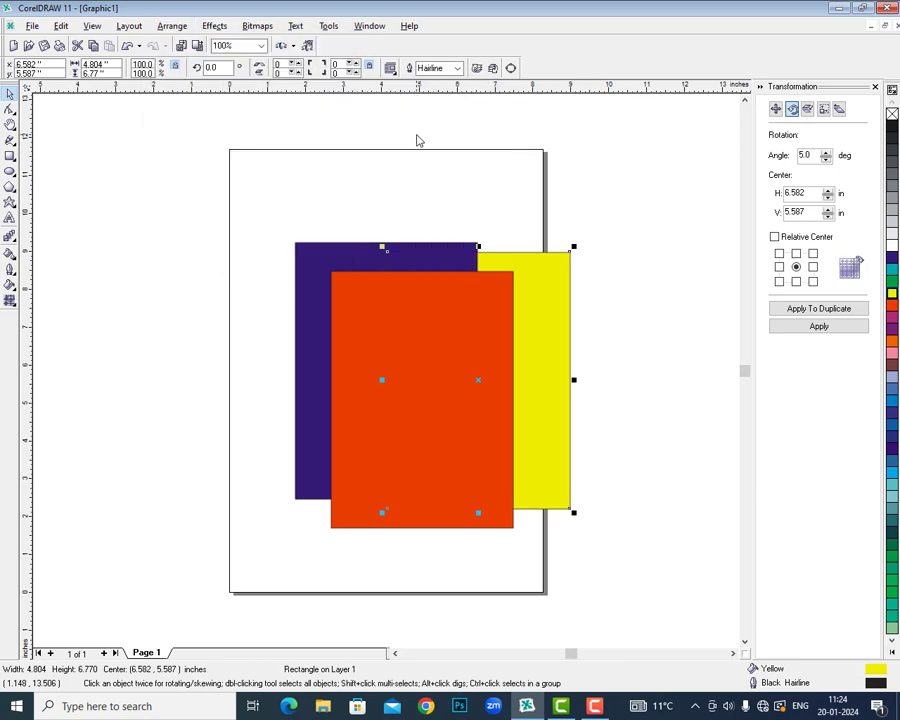
pyautogui.click(172, 26)
pyautogui.moveTo(183, 87)
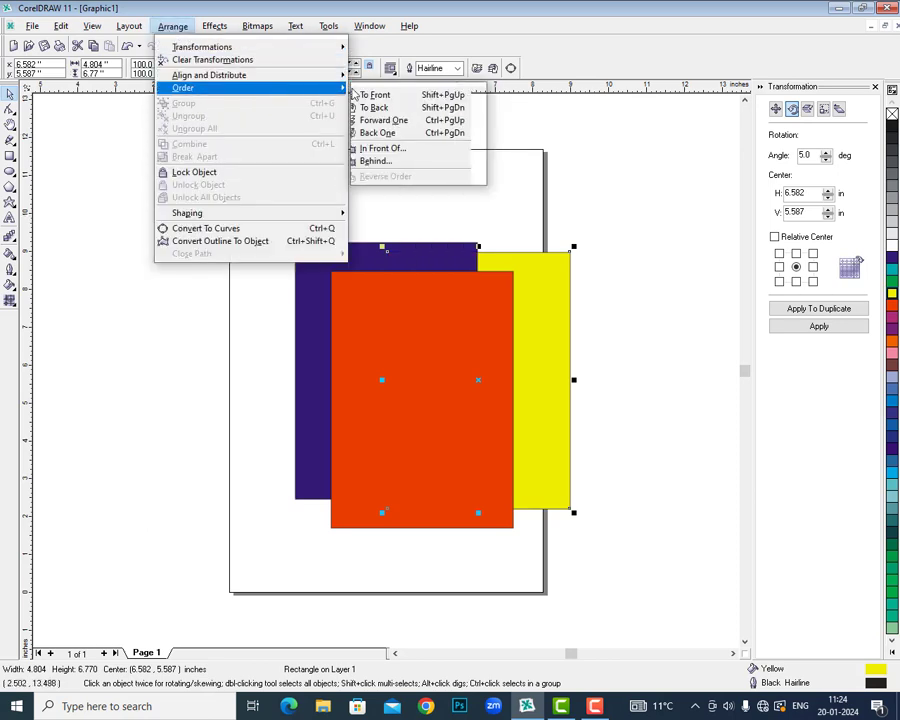
pyautogui.click(436, 125)
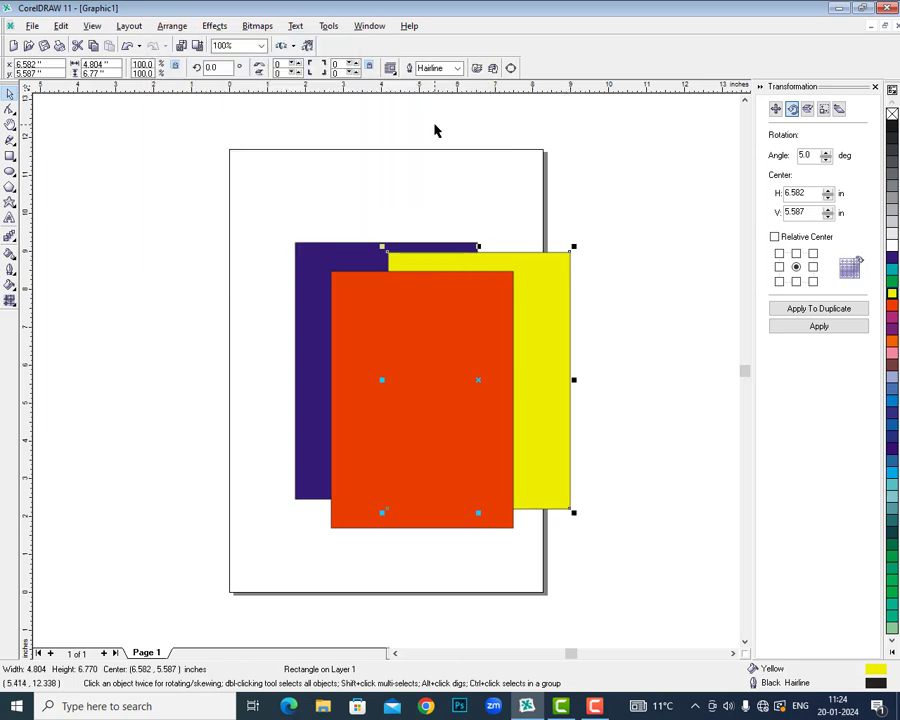
# - Use the Behind order command to place the yellow rectangle behind the red one
pyautogui.click(172, 26)
pyautogui.moveTo(190, 88)
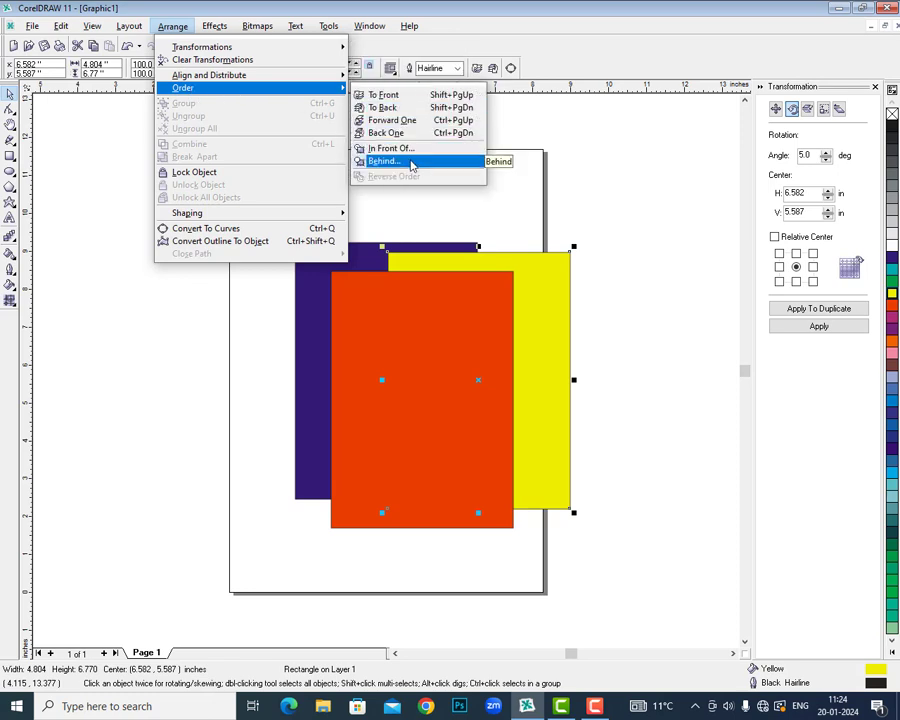
pyautogui.click(410, 164)
pyautogui.click(460, 352)
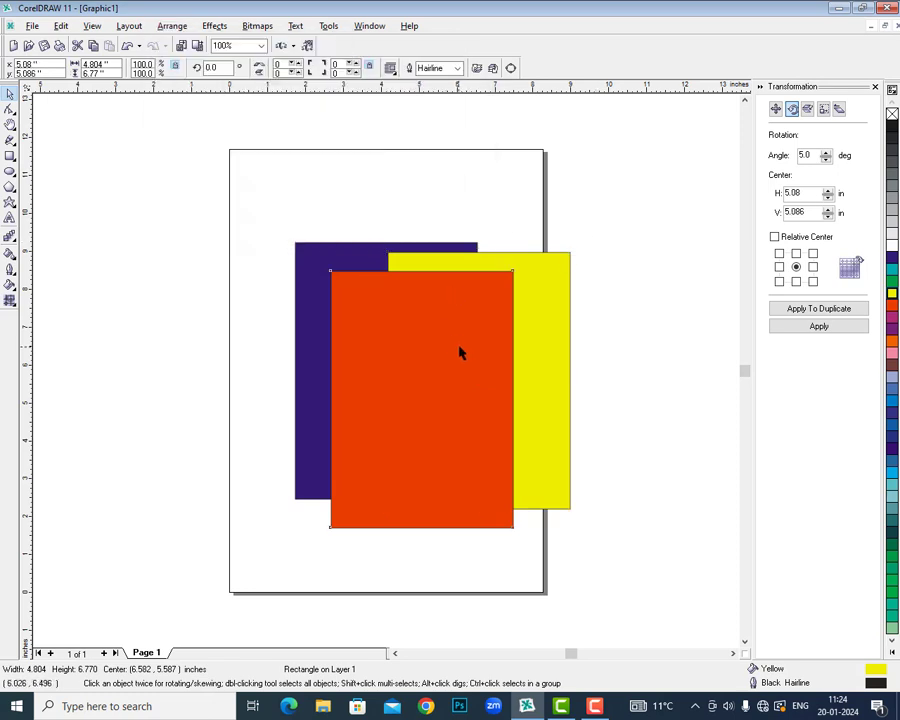
# - Make two offset copies of the red rectangle to its right, filling the first copy green and the second blue
pyautogui.moveTo(460, 352); pyautogui.dragTo(542, 430)
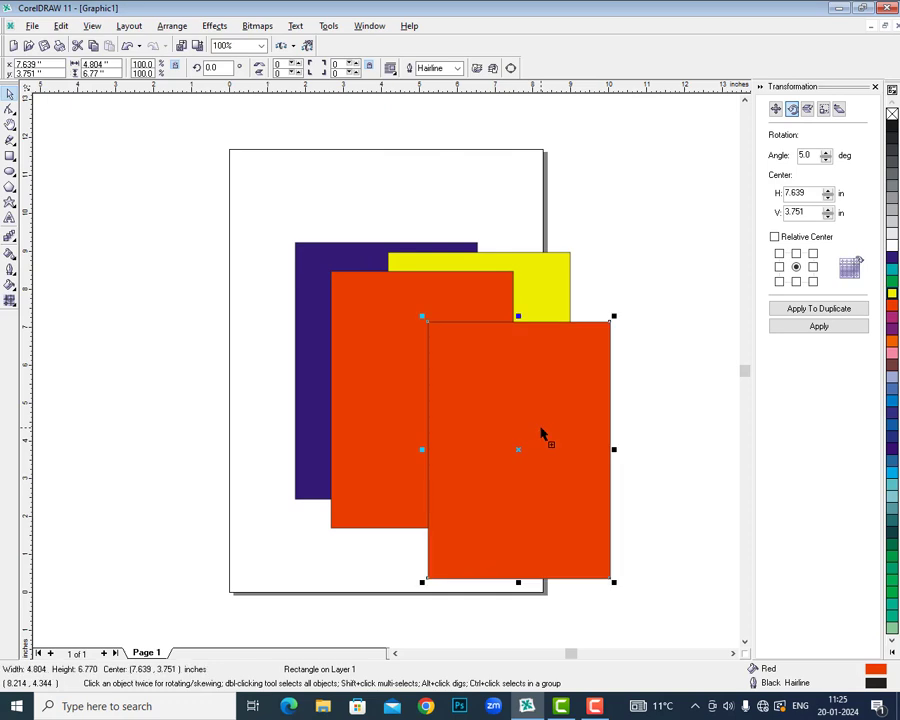
pyautogui.click(892, 293)
pyautogui.moveTo(613, 382); pyautogui.dragTo(621, 358)
pyautogui.click(893, 258)
pyautogui.click(532, 243)
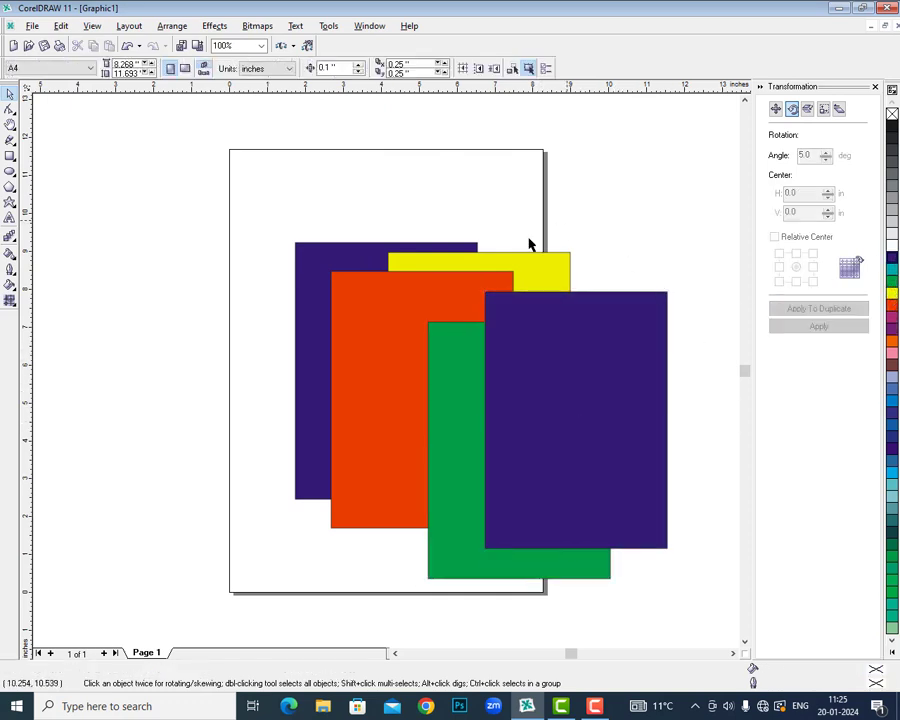
# - Fill the rearmost blue rectangle with cyan and place it in front of the red rectangle with In Front Of
pyautogui.click(347, 258)
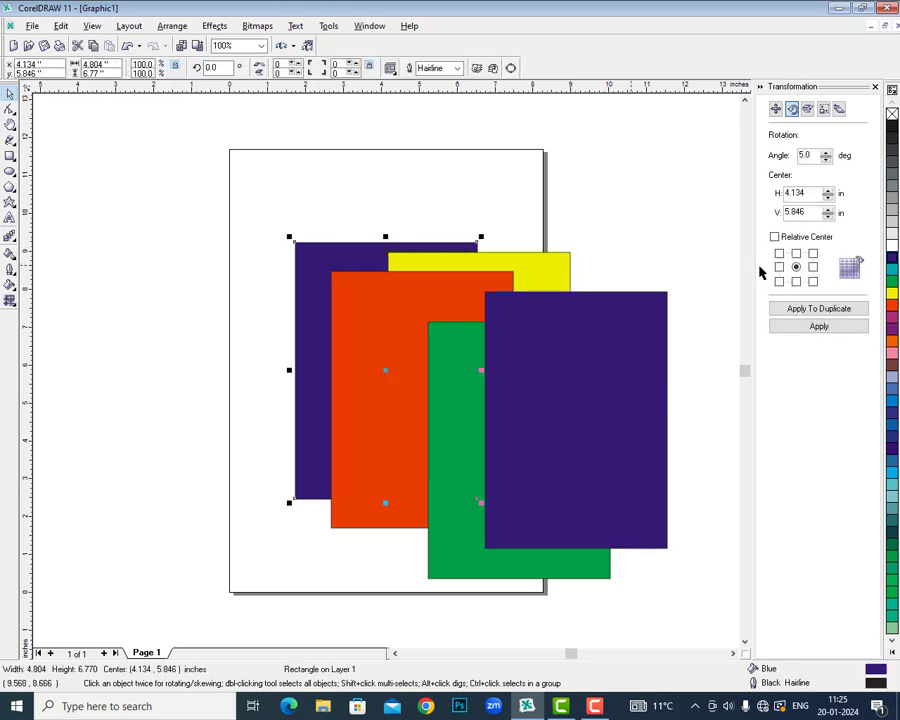
pyautogui.click(893, 270)
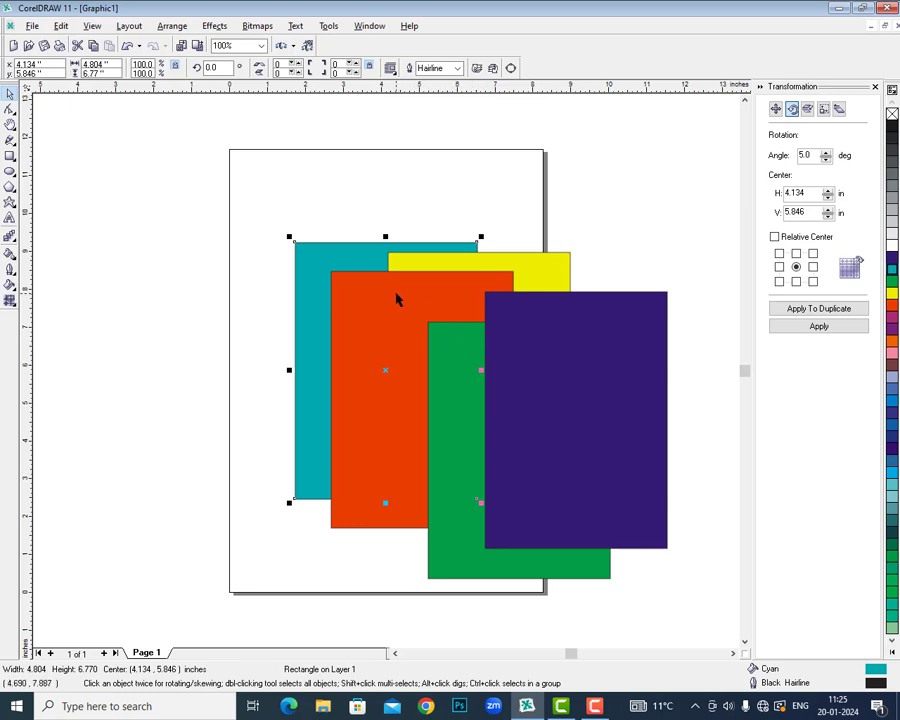
pyautogui.click(168, 27)
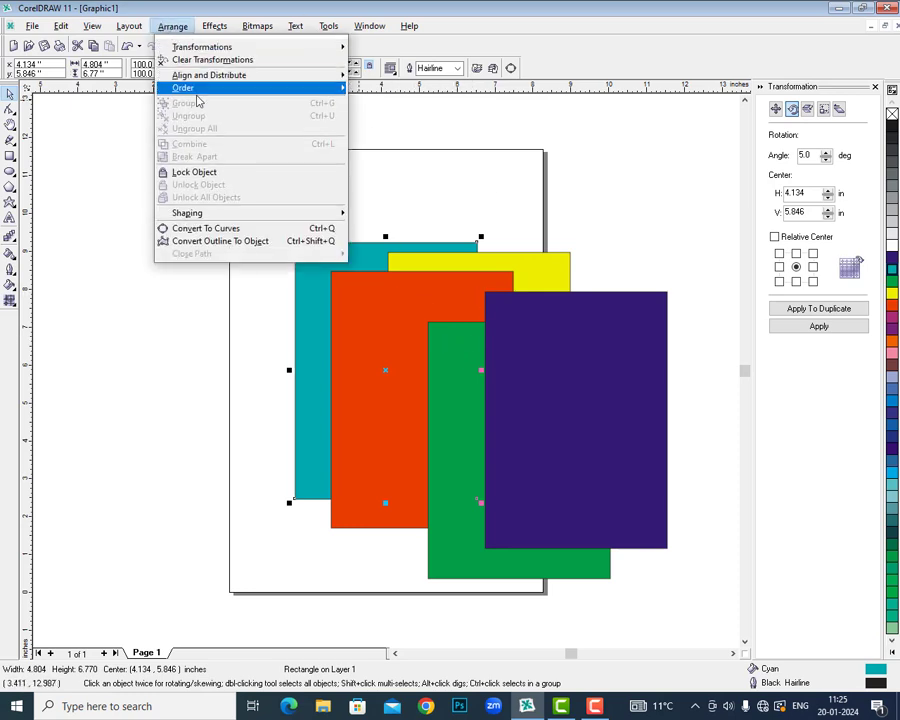
pyautogui.moveTo(200, 88)
pyautogui.click(410, 147)
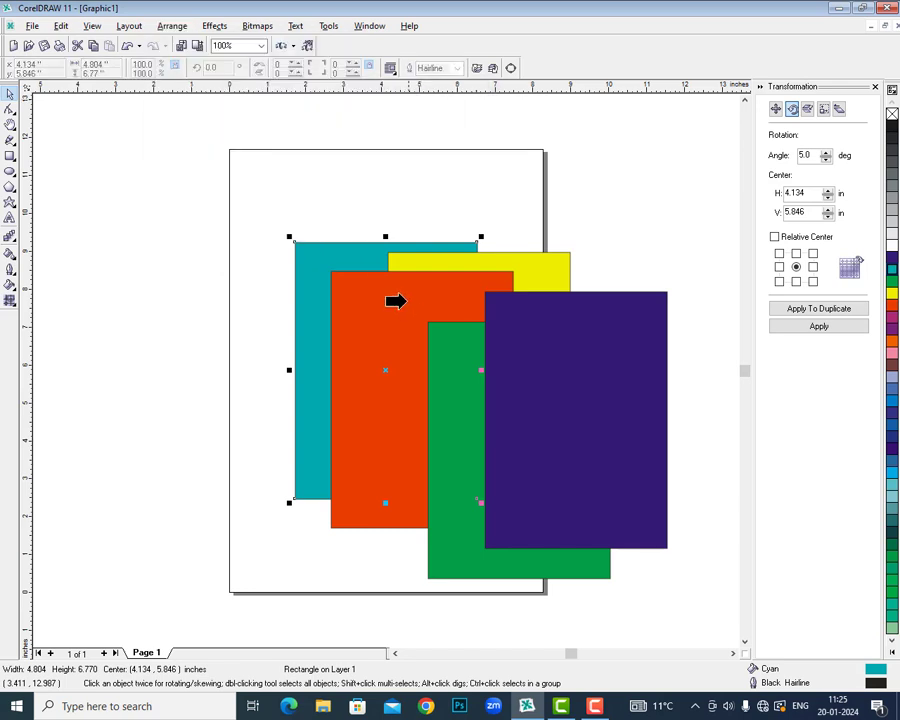
pyautogui.click(398, 301)
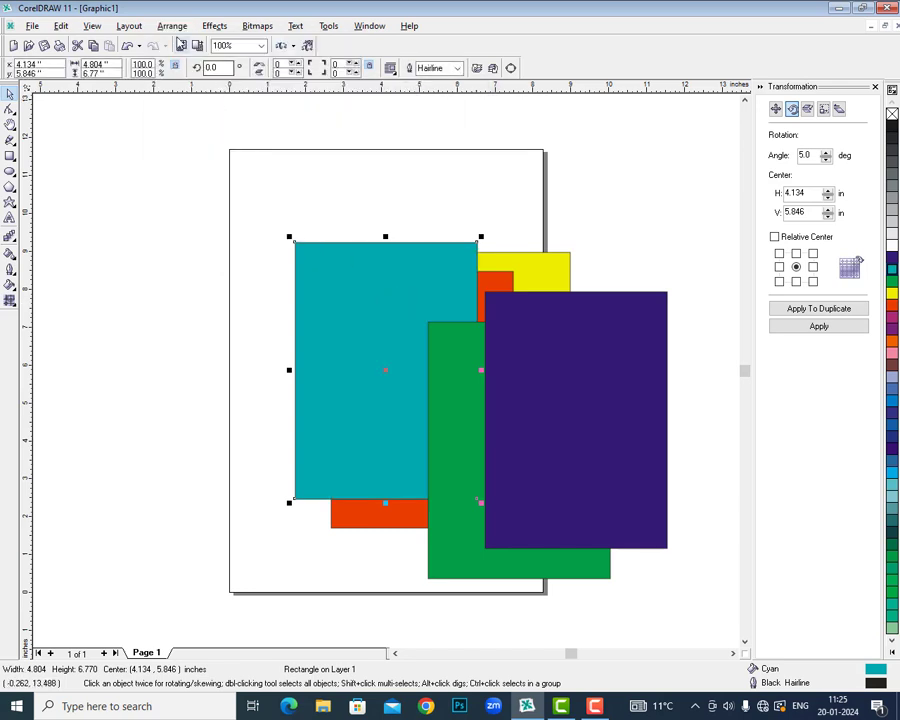
# - Place the cyan rectangle directly behind the blue one with Behind, and move it about 1.1 in to the right
pyautogui.click(172, 26)
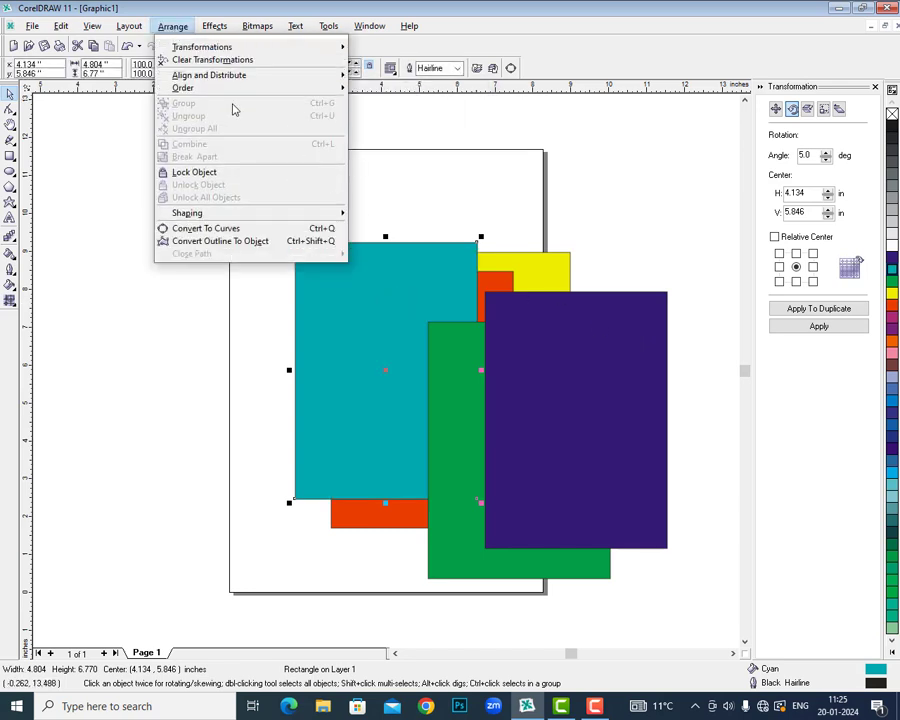
pyautogui.moveTo(183, 89)
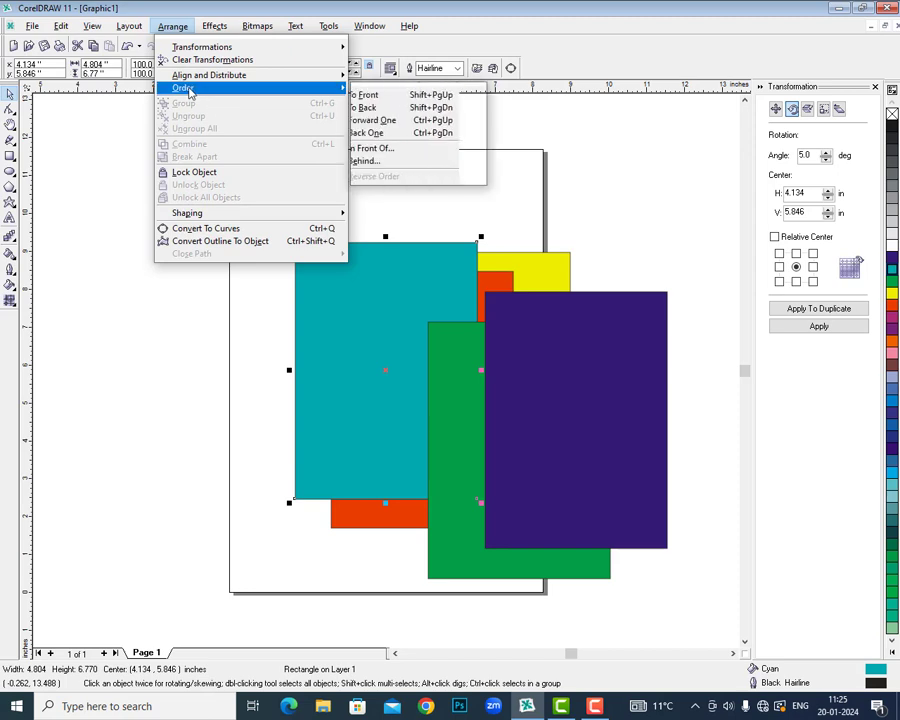
pyautogui.click(405, 170)
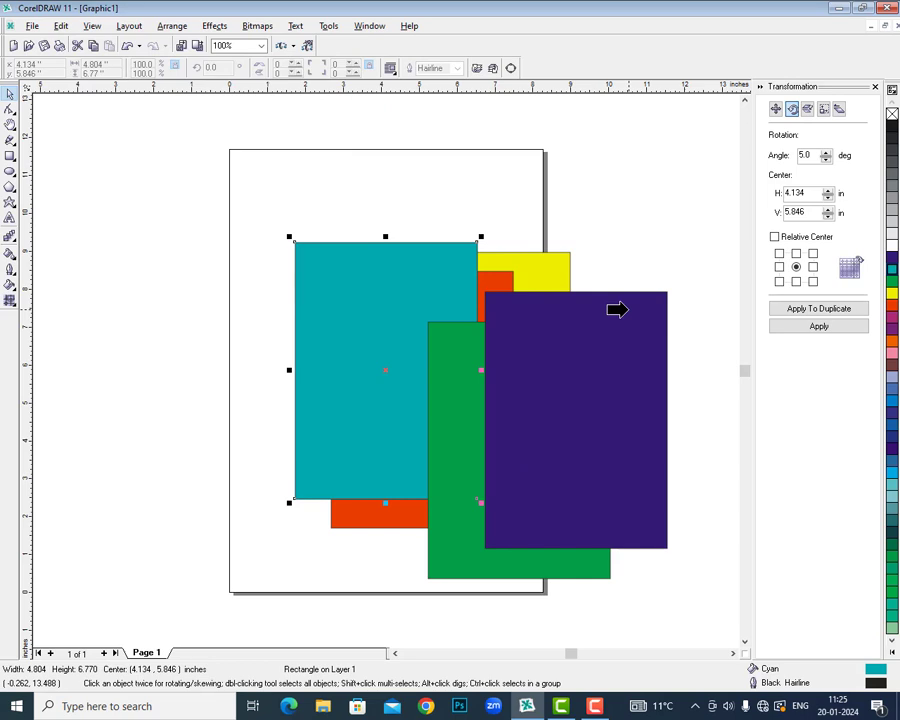
pyautogui.click(617, 310)
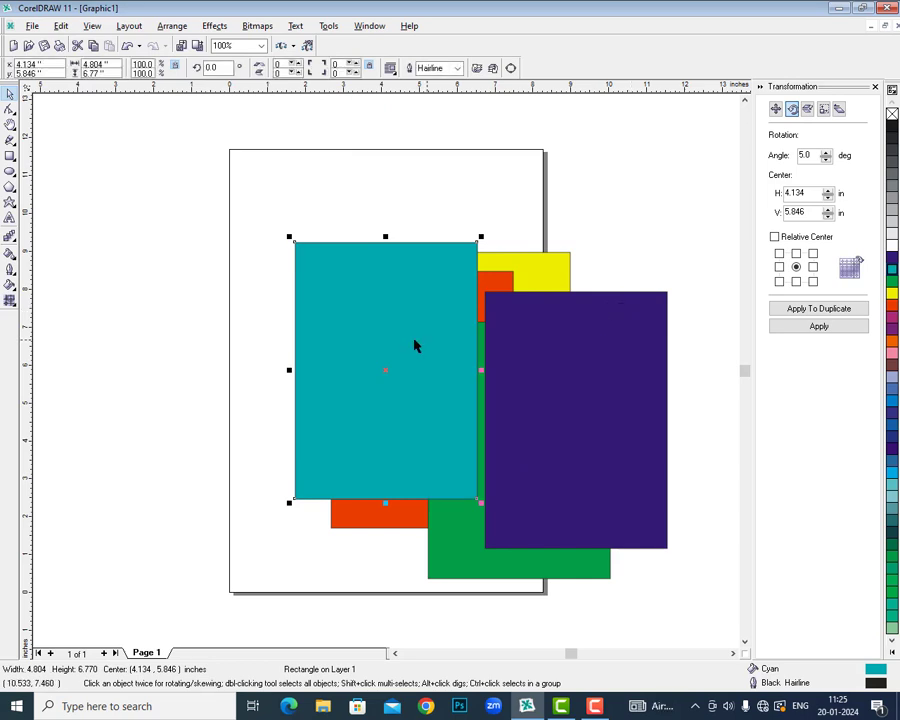
pyautogui.moveTo(414, 344); pyautogui.dragTo(456, 344)
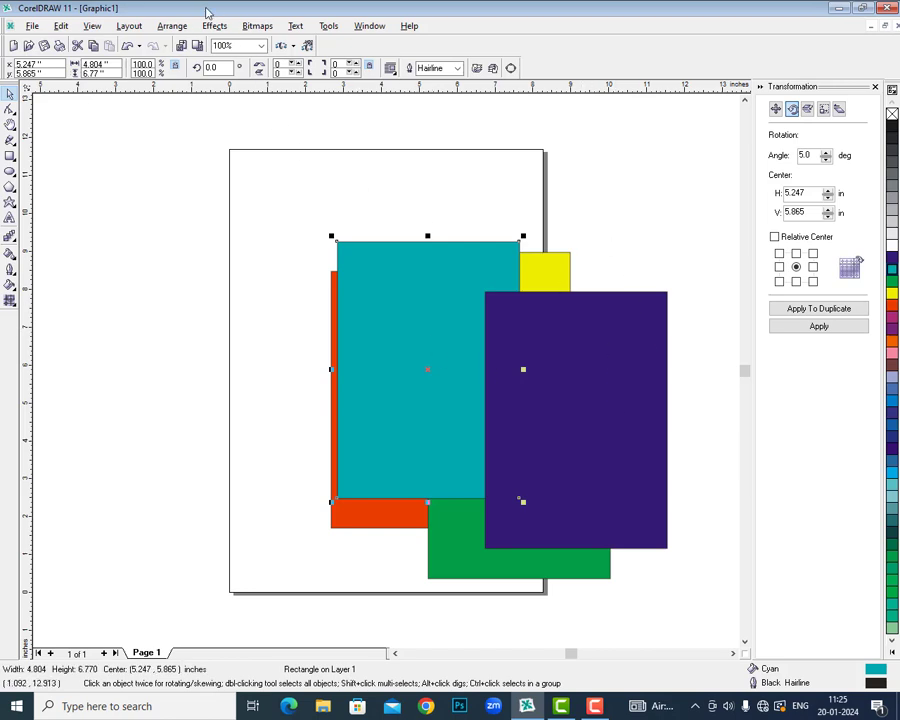
# - Select all five overlapping rectangles and reverse their stacking order with Reverse Order
pyautogui.moveTo(258, 186); pyautogui.dragTo(710, 628)
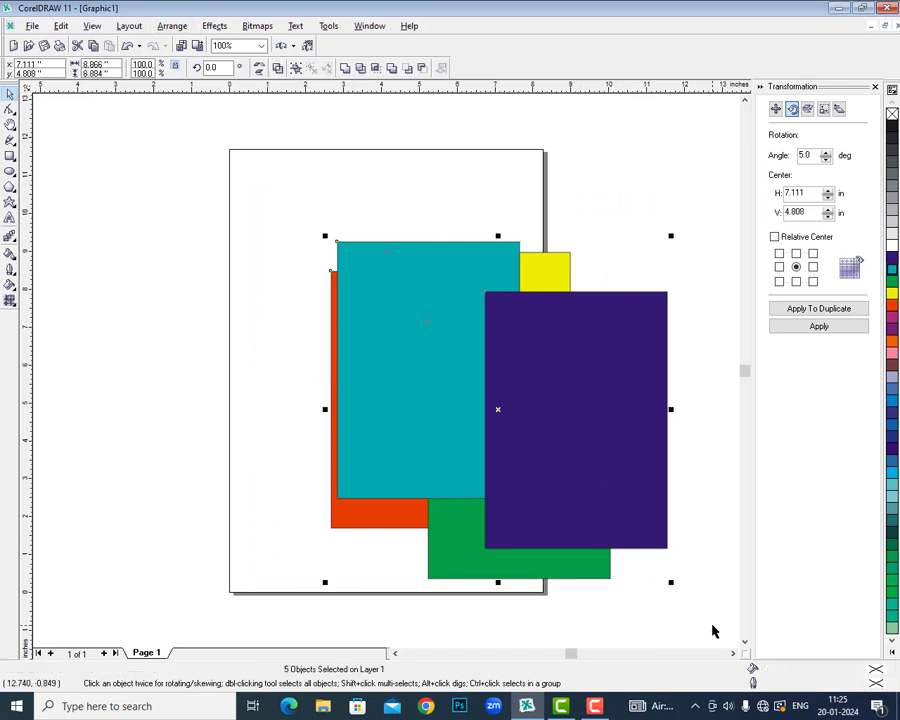
pyautogui.click(172, 26)
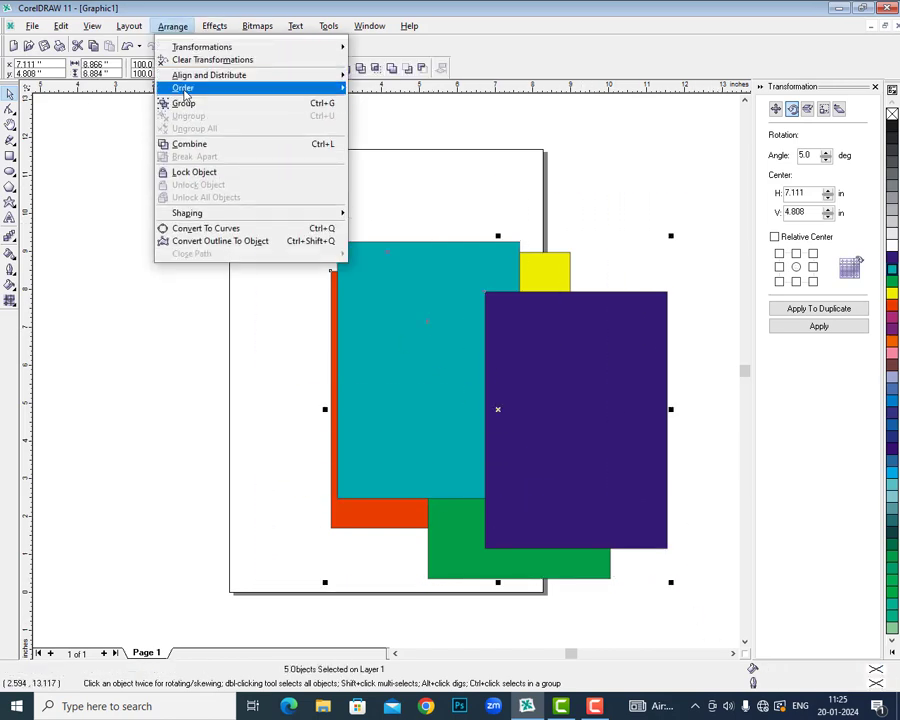
pyautogui.moveTo(184, 92)
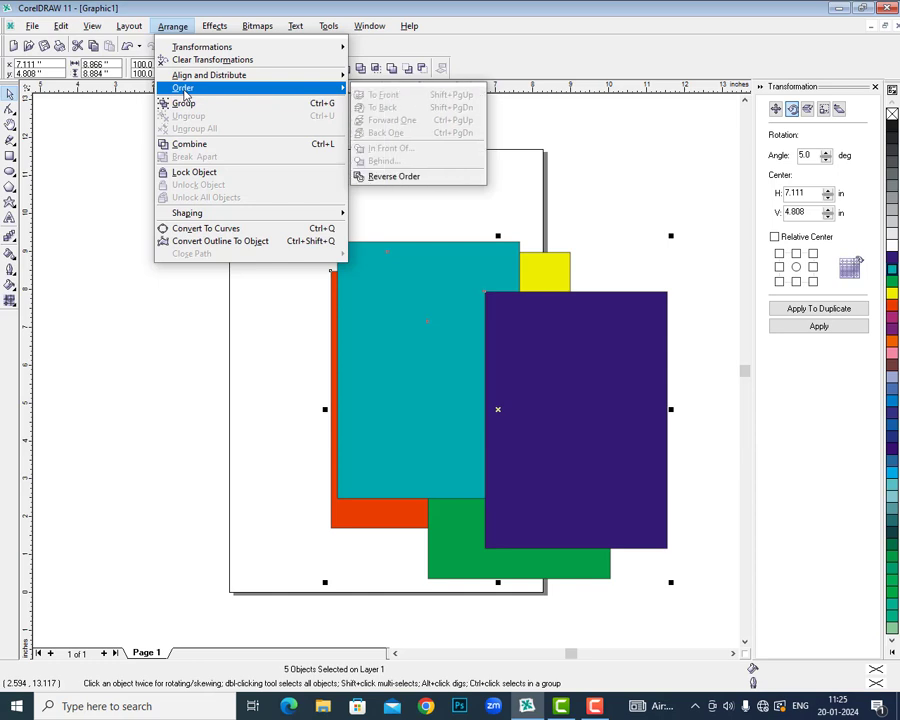
pyautogui.click(399, 178)
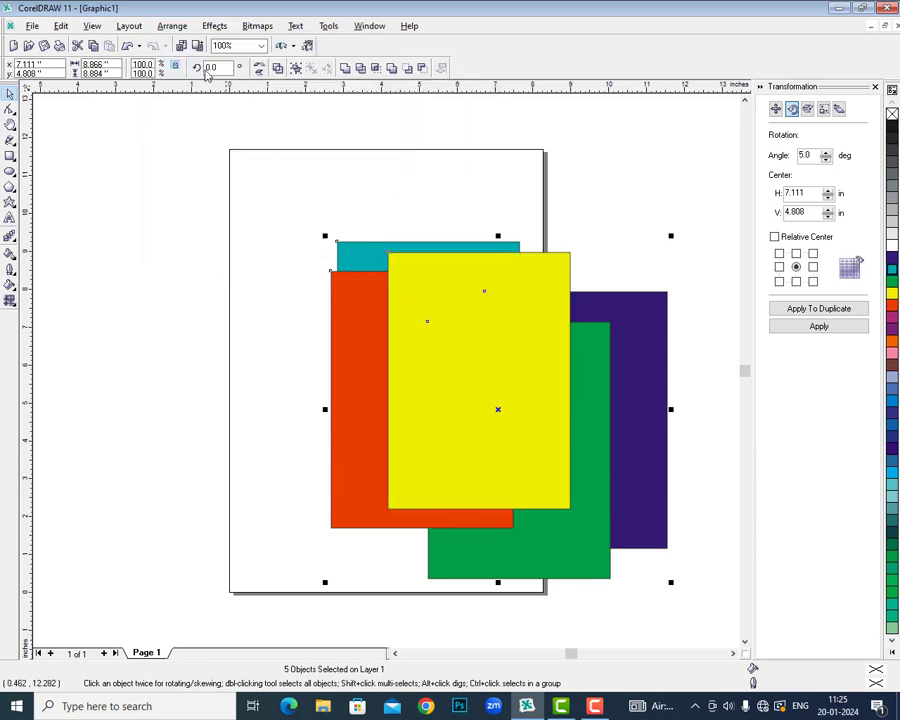
# - Group the five selected rectangles and move the group about 2.9 in to the left and 1.1 in up
pyautogui.click(172, 27)
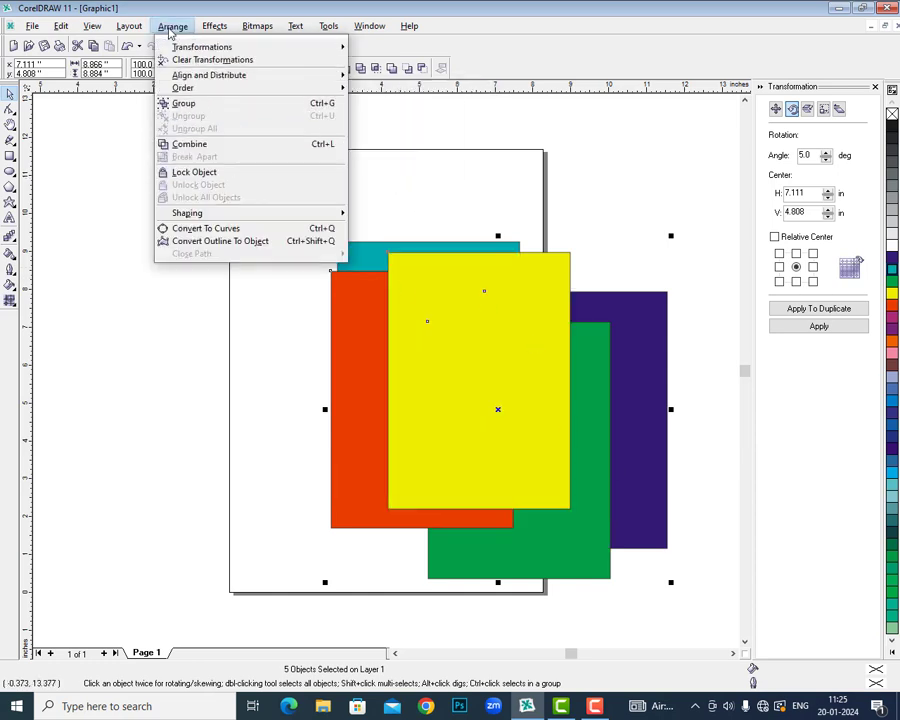
pyautogui.click(200, 105)
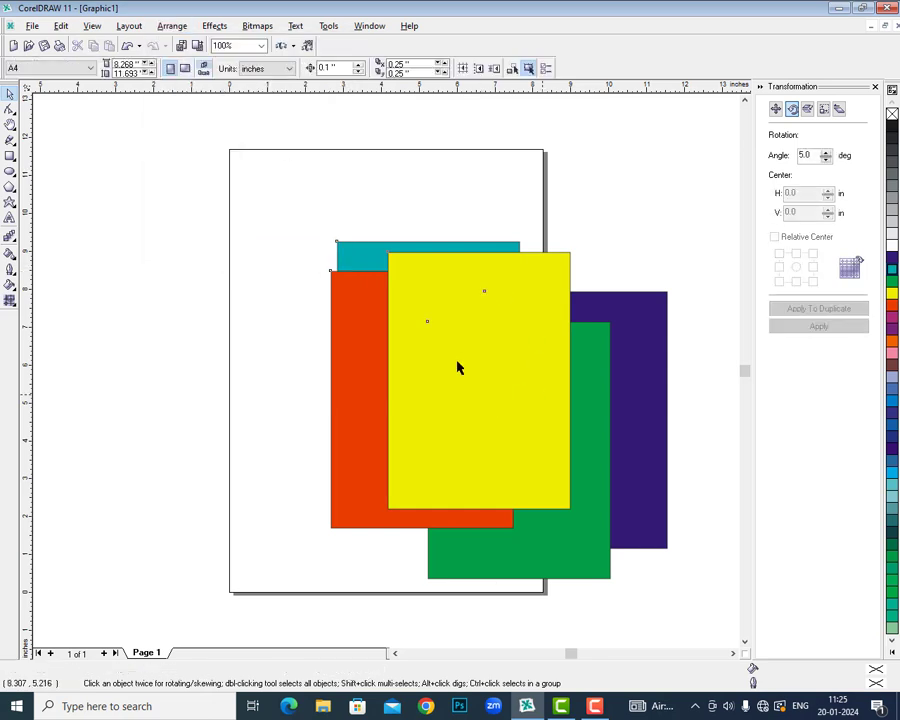
pyautogui.moveTo(458, 364); pyautogui.dragTo(350, 322)
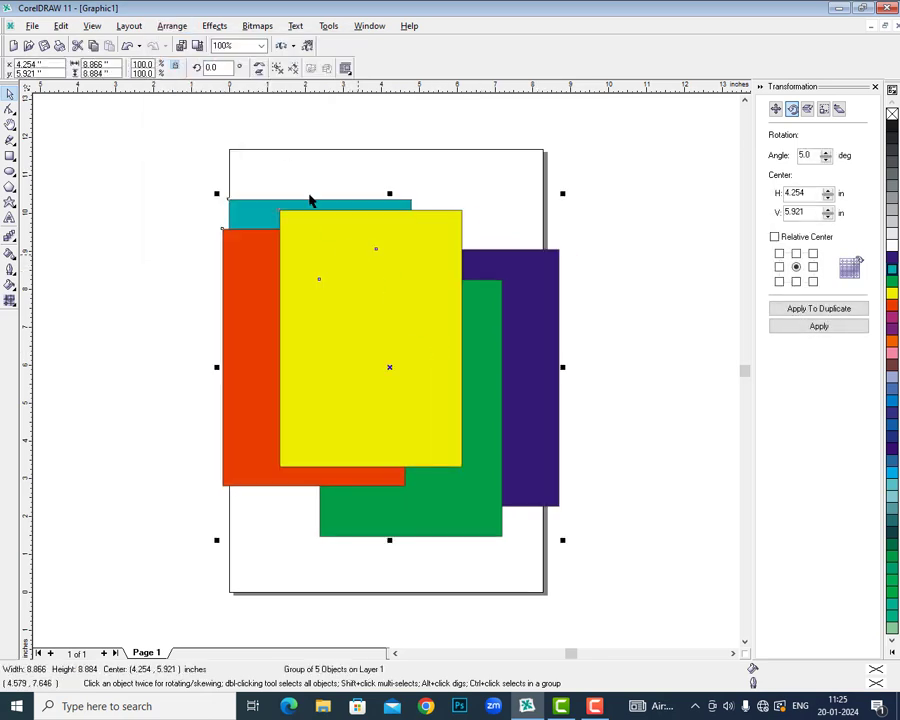
# - Ungroup the five rectangles and move the yellow one off the page to the right, centred at about 11.5, 5.0 in
pyautogui.click(277, 68)
pyautogui.click(496, 170)
pyautogui.moveTo(440, 290); pyautogui.dragTo(729, 354)
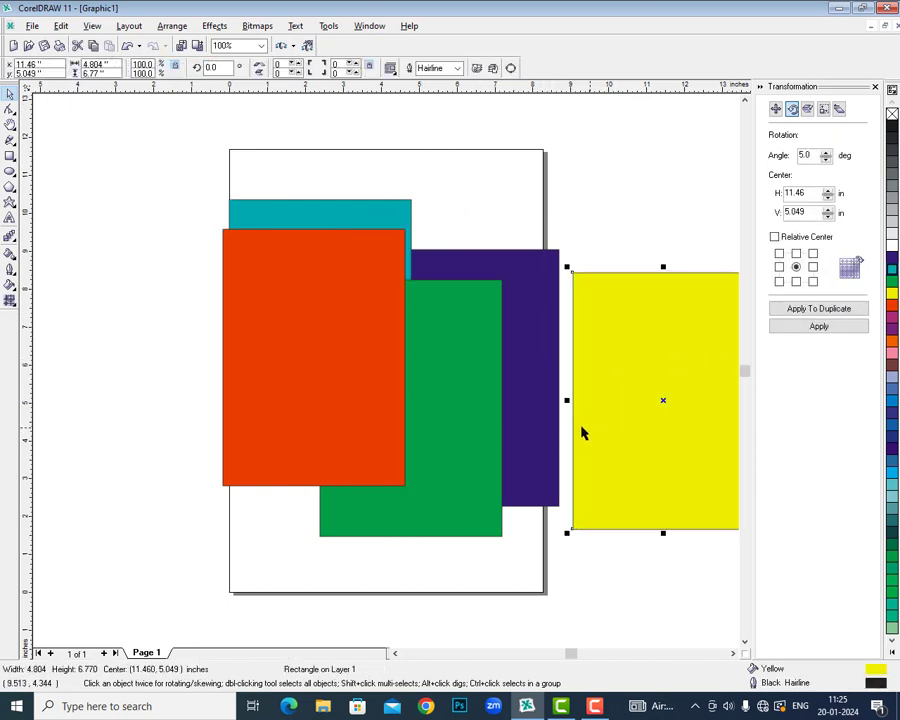
# - Group the yellow and blue rectangles and move the group about 3.2 in to the right and 4.6 in up
pyautogui.keyDown('shift'); pyautogui.click(543, 427); pyautogui.keyUp('shift')
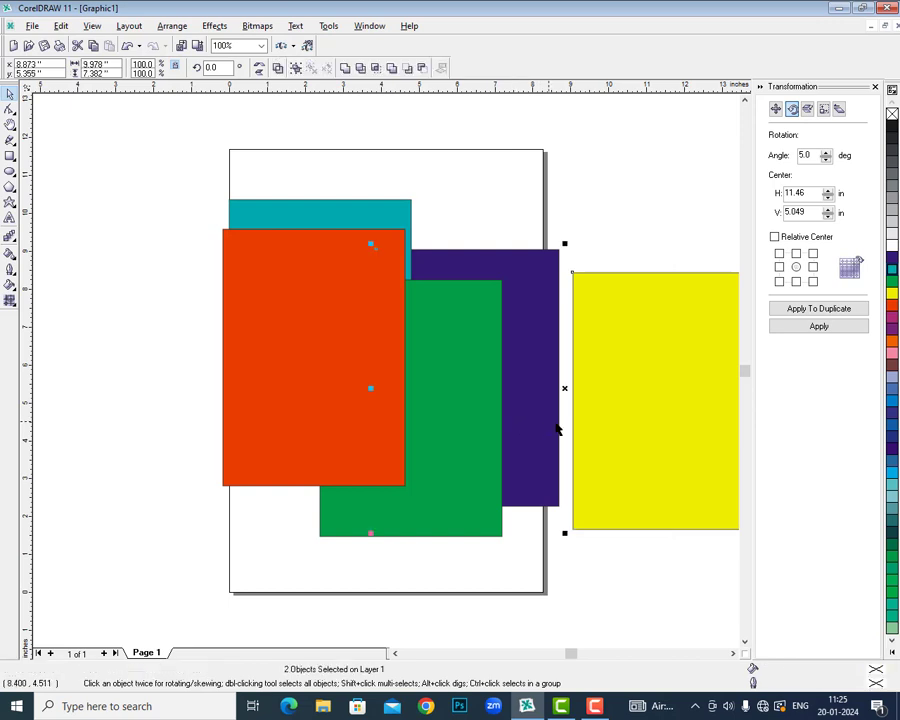
pyautogui.click(277, 68)
pyautogui.moveTo(502, 313); pyautogui.dragTo(625, 156)
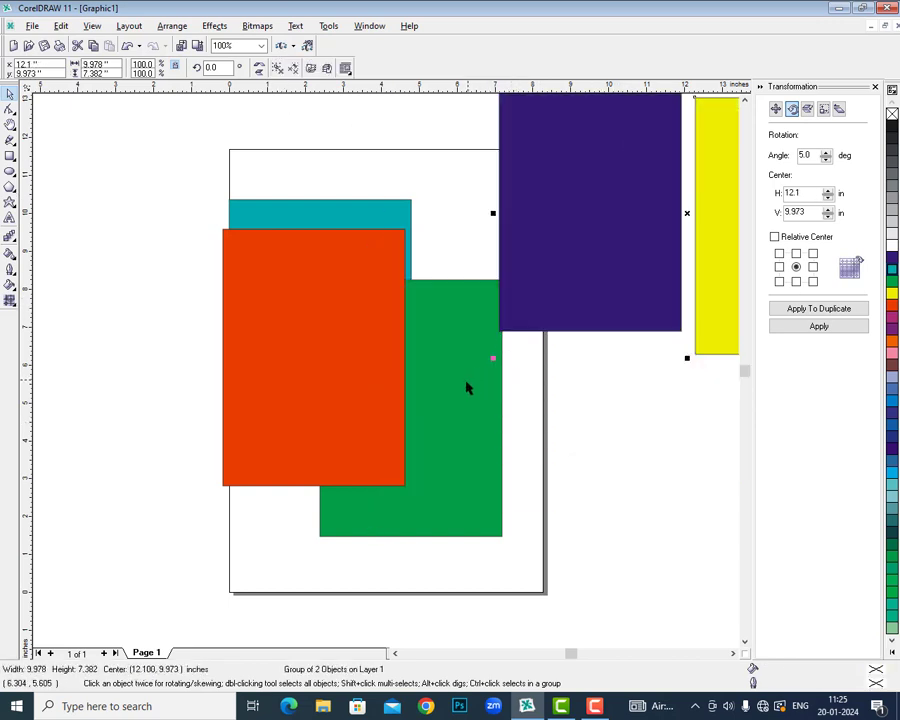
# - Group the green rectangle with the yellow-blue group and move the result about 3.1 in to the right and 4.1 in down
pyautogui.keyDown('shift'); pyautogui.click(422, 390); pyautogui.keyUp('shift')
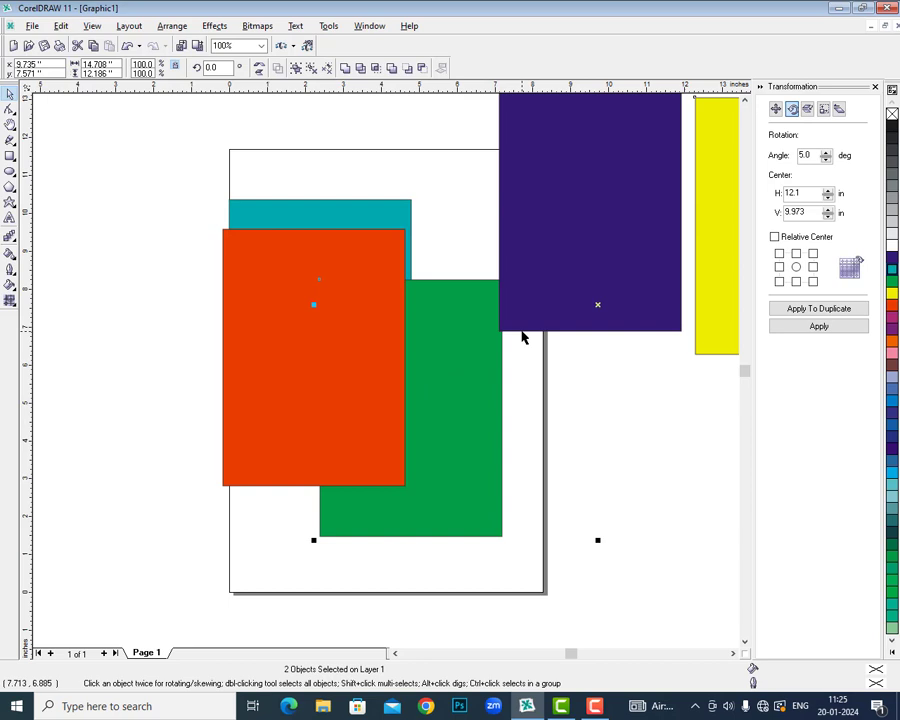
pyautogui.click(296, 68)
pyautogui.moveTo(520, 155); pyautogui.dragTo(637, 309)
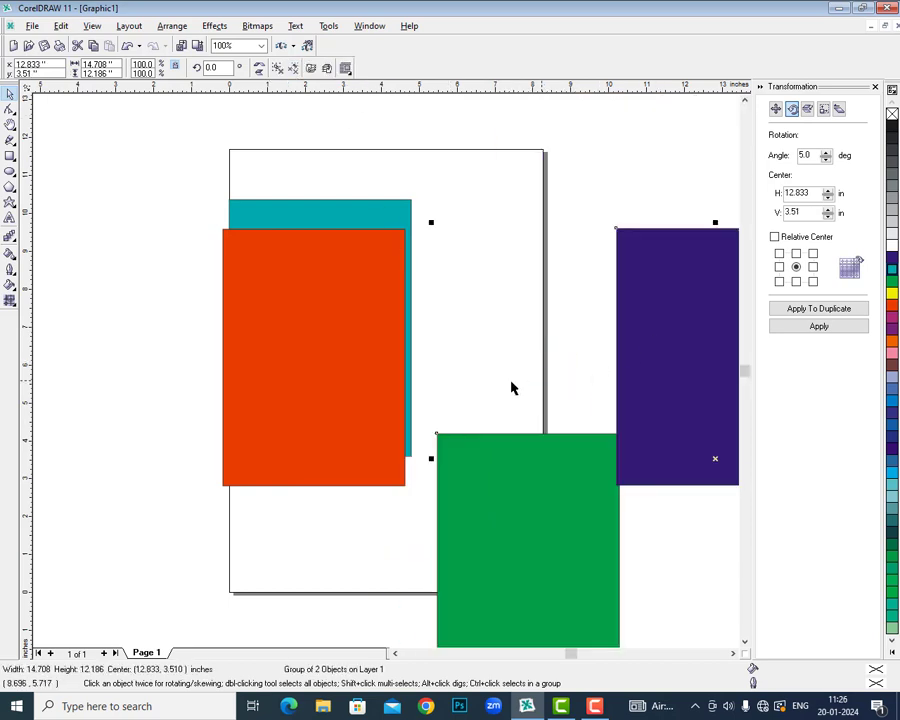
# - Group the red rectangle with the green, blue and yellow group and move it about 4.7 in to the right and 1.9 in up
pyautogui.keyDown('shift'); pyautogui.click(380, 388); pyautogui.keyUp('shift')
pyautogui.click(296, 68)
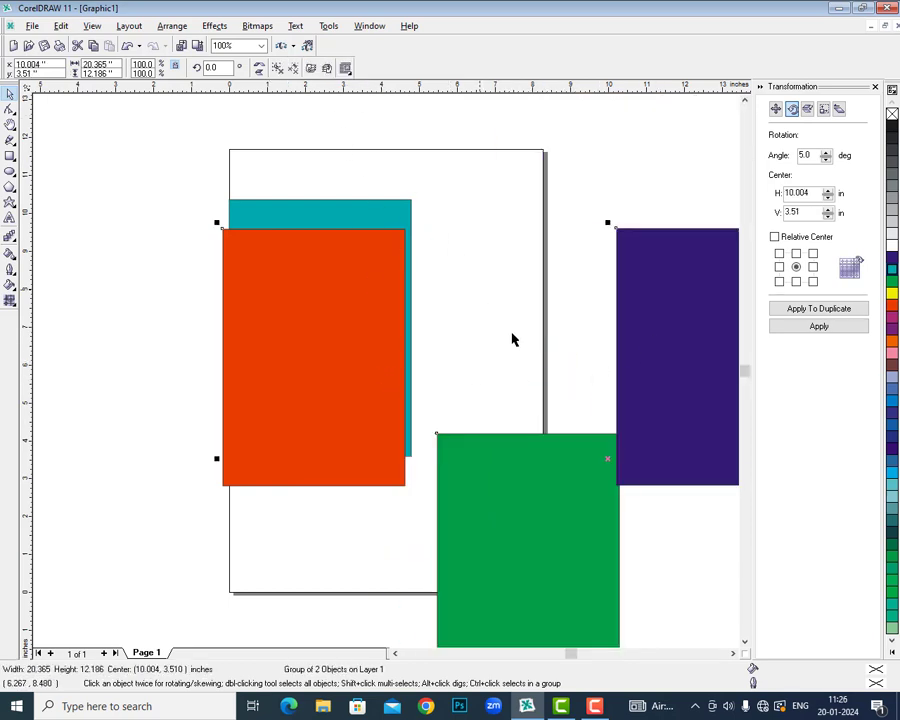
pyautogui.moveTo(562, 479); pyautogui.dragTo(743, 406)
# - Add the cyan rectangle to an outermost group with the others and move it about 11.5 in to the left and 2.5 in down
pyautogui.keyDown('shift'); pyautogui.click(335, 328); pyautogui.keyUp('shift')
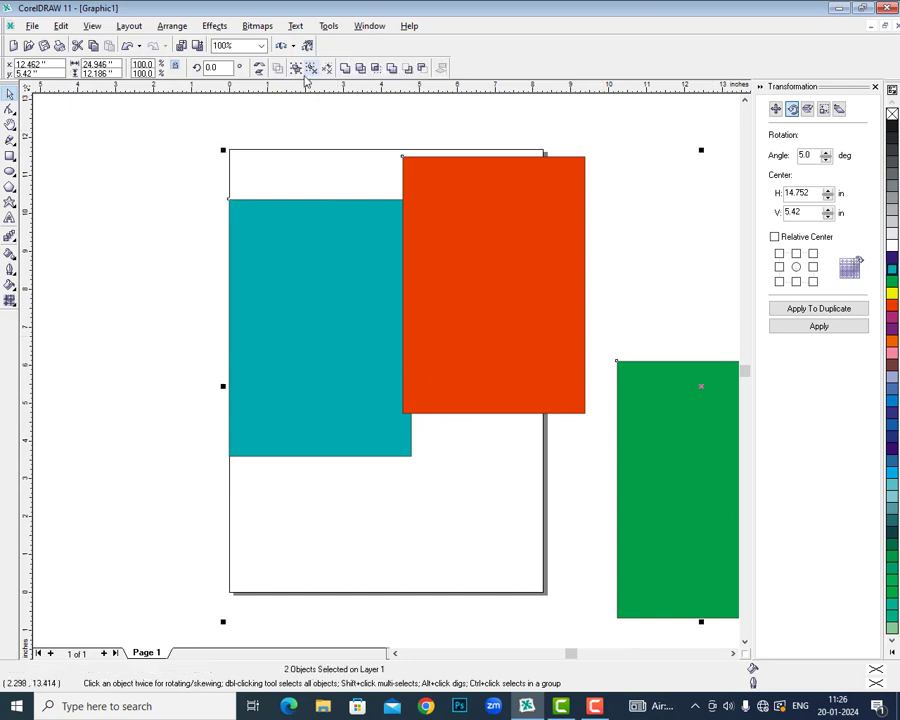
pyautogui.click(296, 68)
pyautogui.moveTo(434, 256); pyautogui.dragTo(286, 296)
pyautogui.moveTo(584, 497); pyautogui.dragTo(418, 414)
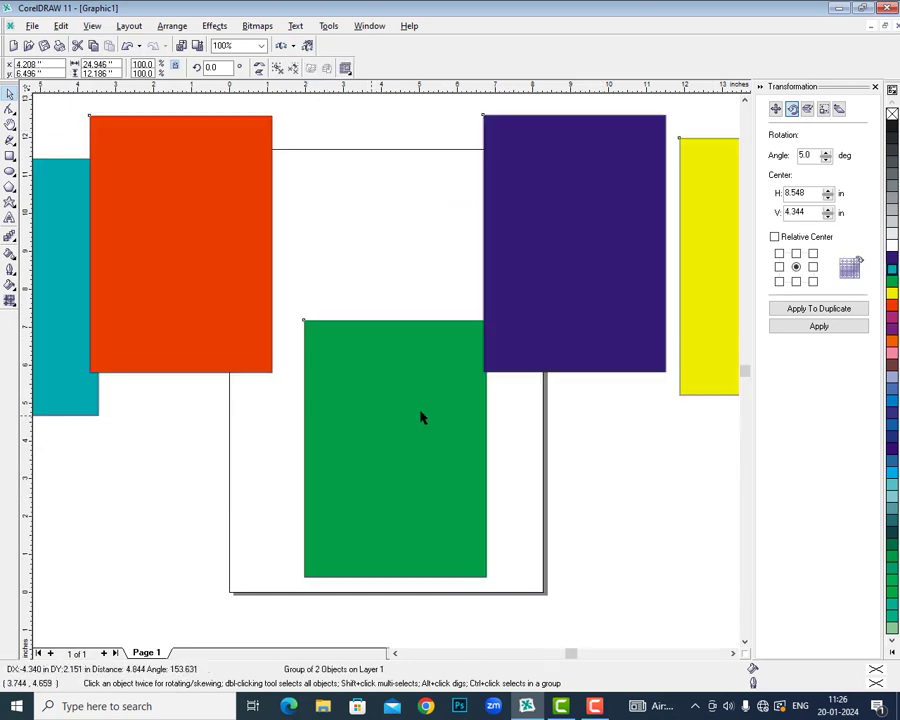
pyautogui.moveTo(581, 302); pyautogui.dragTo(461, 440)
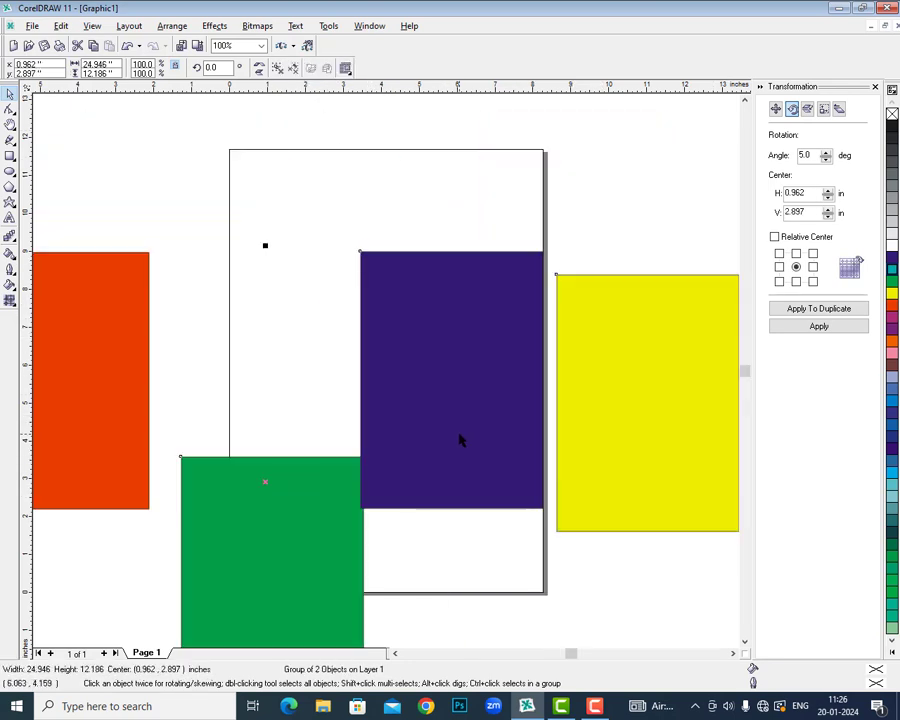
# - Ungroup the outermost group, and move and fully ungroup the remaining nested group of red, green, blue and yellow rectangles
pyautogui.click(279, 70)
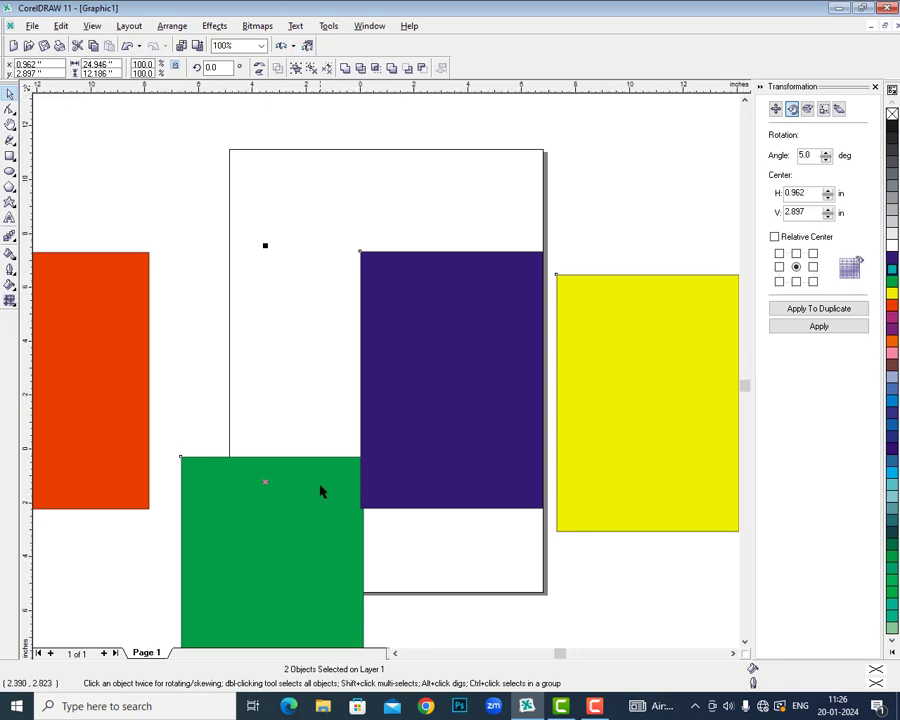
pyautogui.press('F4')
pyautogui.click(514, 558)
pyautogui.moveTo(491, 451); pyautogui.dragTo(466, 428)
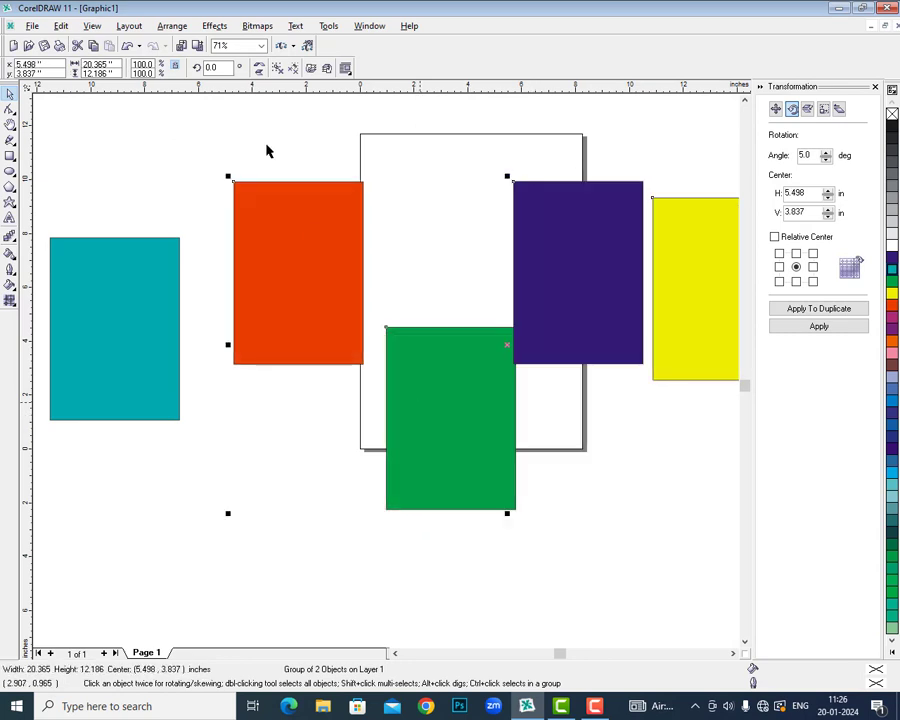
pyautogui.click(293, 68)
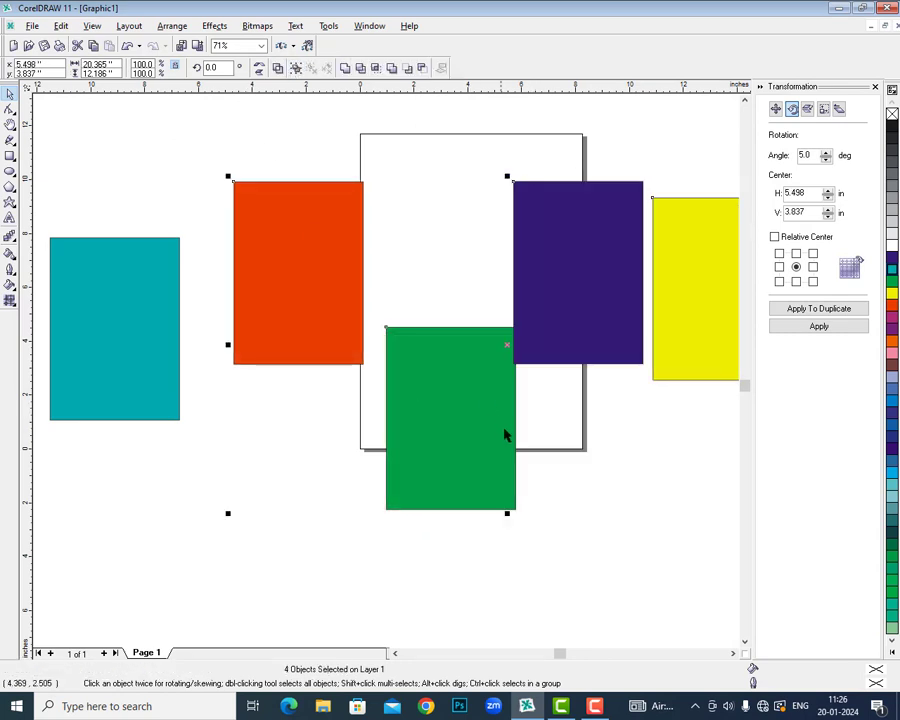
# - Spread the loose rectangles apart by moving green down-left, blue and yellow down, and red to the right and slightly up
pyautogui.moveTo(484, 476); pyautogui.dragTo(421, 521)
pyautogui.moveTo(632, 356); pyautogui.dragTo(634, 445)
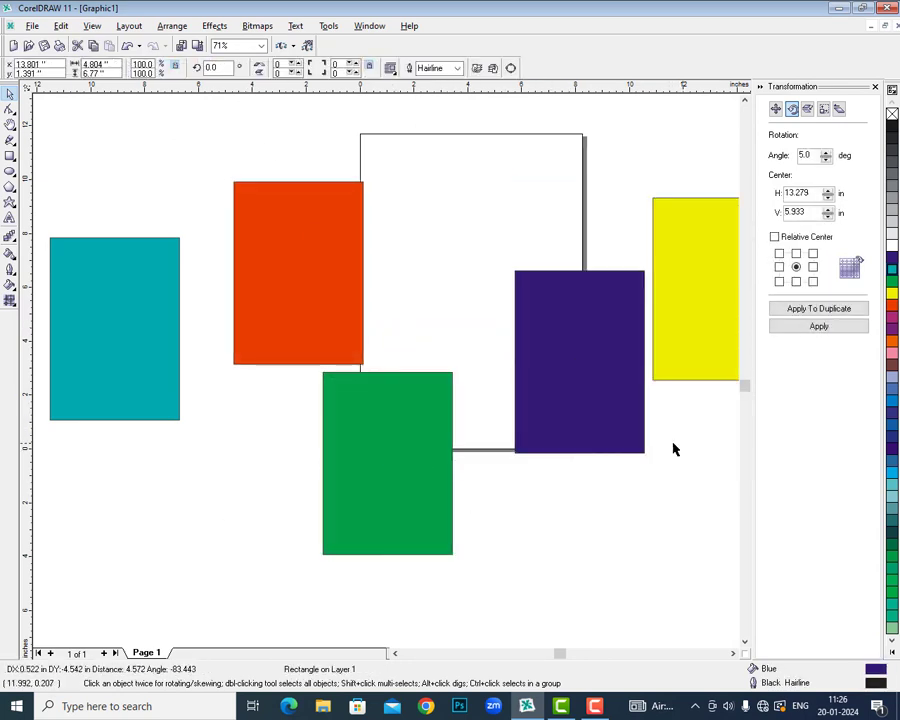
pyautogui.moveTo(672, 362); pyautogui.dragTo(686, 484)
pyautogui.moveTo(352, 282); pyautogui.dragTo(416, 266)
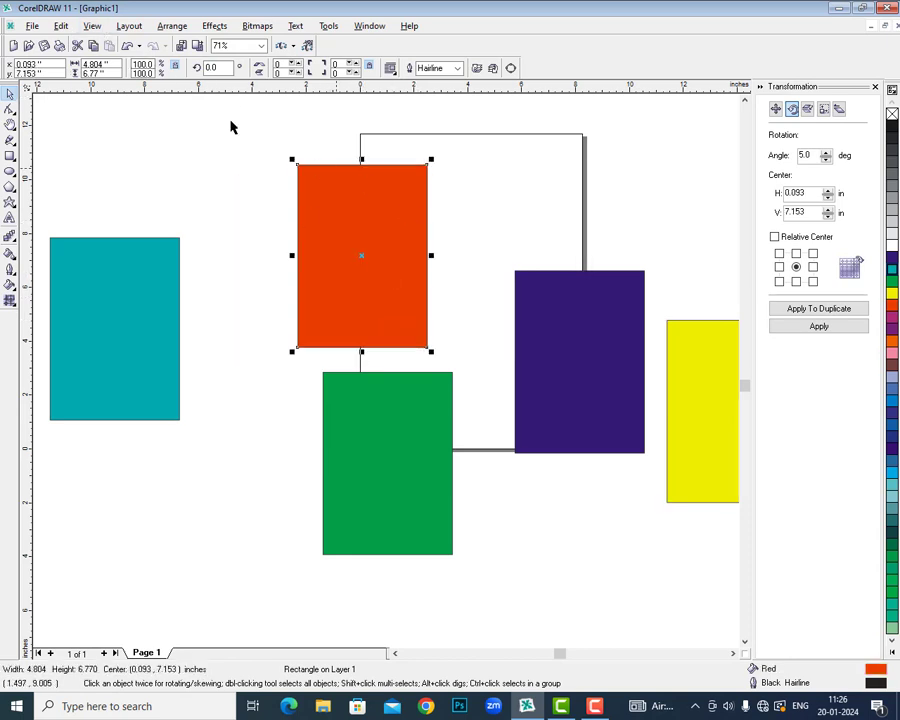
pyautogui.click(176, 27)
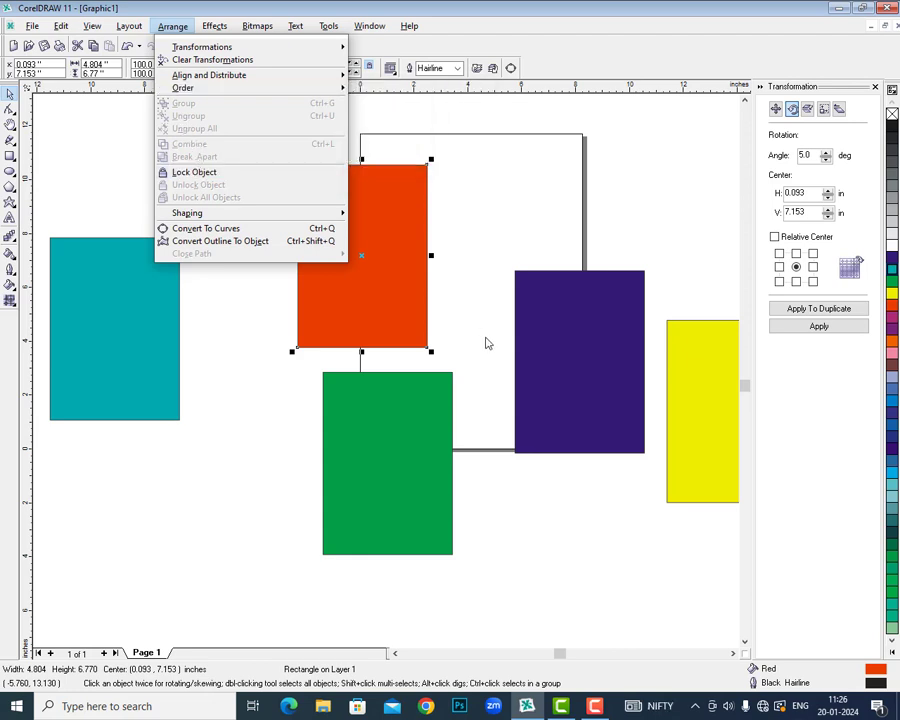
pyautogui.click(260, 358)
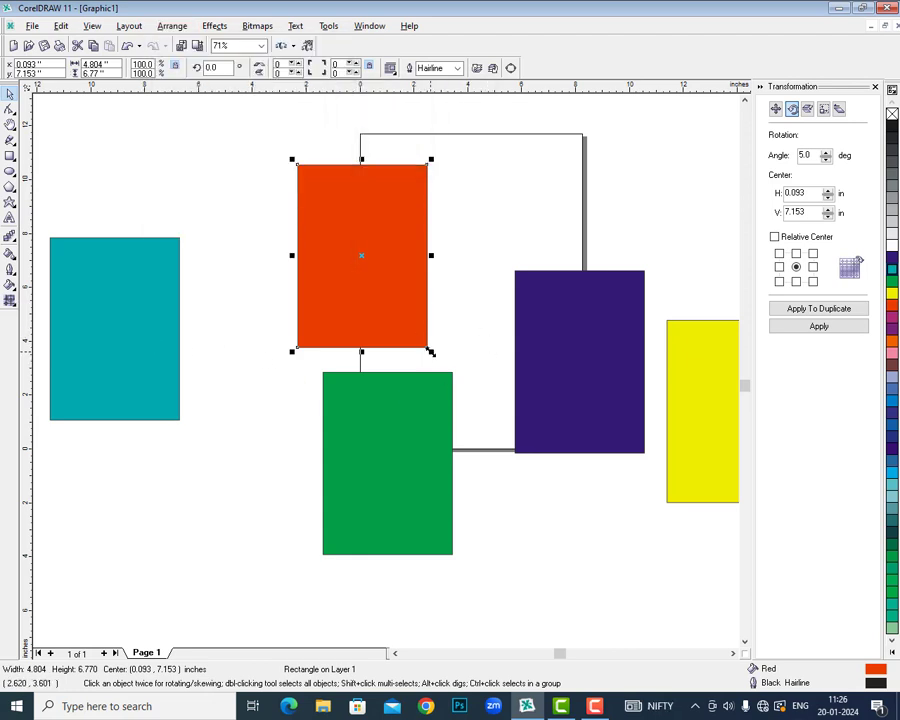
# - Make a slightly smaller concentric copy inside the red rectangle and repeat the scaled duplication six more times
pyautogui.moveTo(431, 352); pyautogui.dragTo(416, 337)
pyautogui.hotkey('ctrl', 'r')
pyautogui.hotkey('ctrl', 'r')
pyautogui.hotkey('ctrl', 'r')
pyautogui.hotkey('ctrl', 'r')
pyautogui.hotkey('ctrl', 'r')
pyautogui.hotkey('ctrl', 'r')
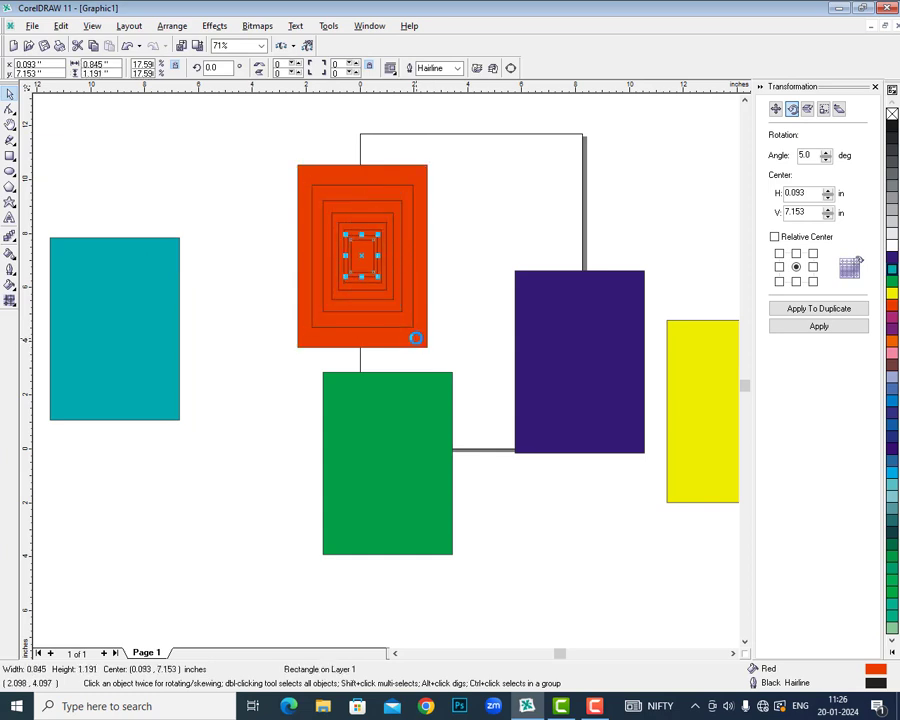
# - Combine the eight concentric red rectangles into one curve and break it apart into separate shapes
pyautogui.moveTo(211, 145); pyautogui.dragTo(468, 381)
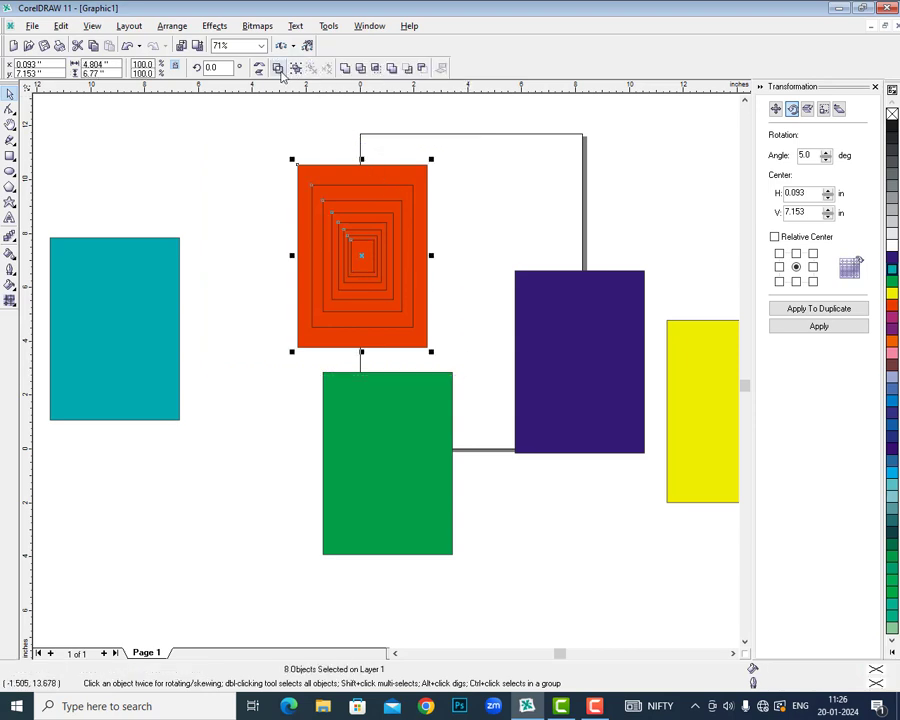
pyautogui.click(280, 71)
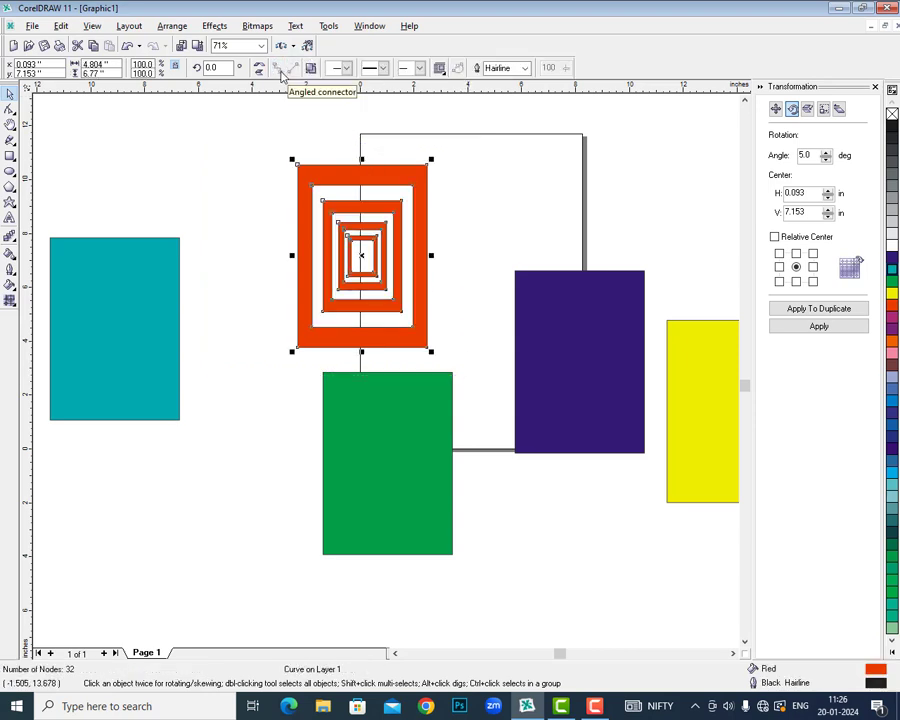
pyautogui.click(310, 68)
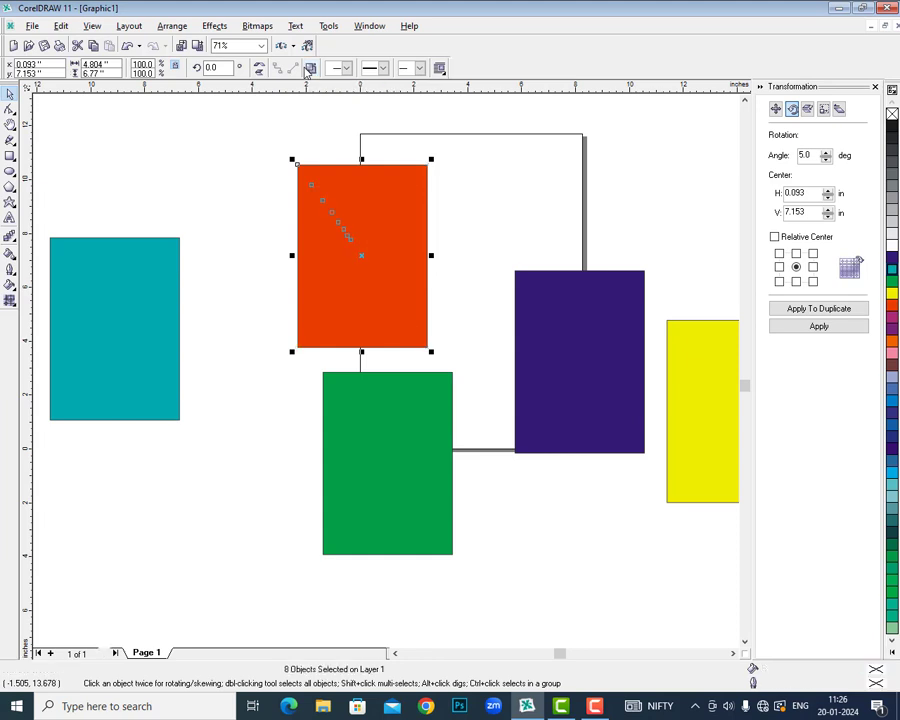
# - Use Combine on the eight stacked red shapes again and separate them with Break Apart
pyautogui.click(173, 27)
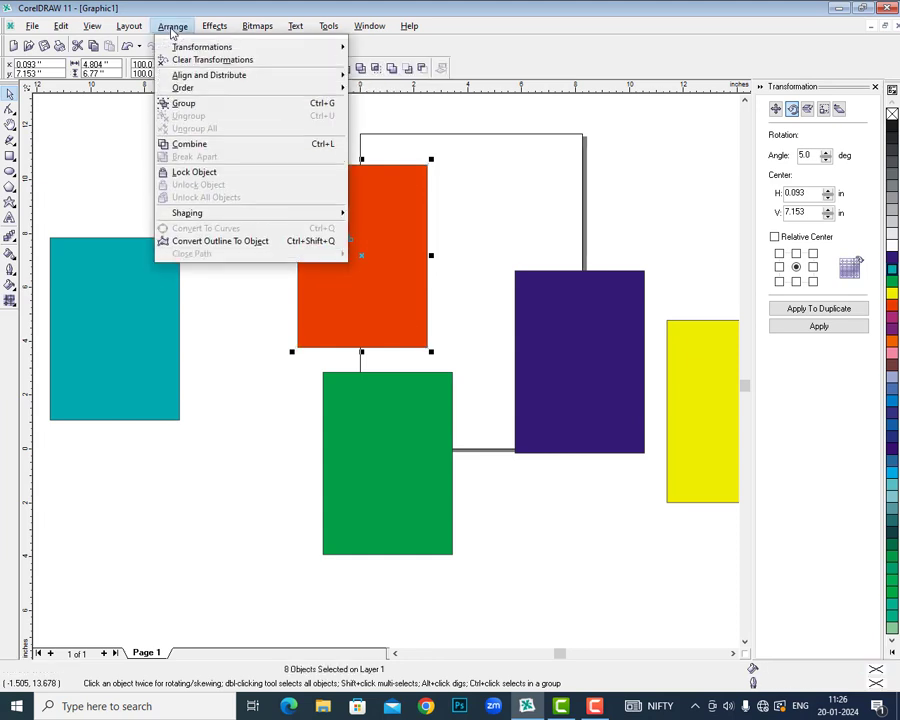
pyautogui.click(200, 144)
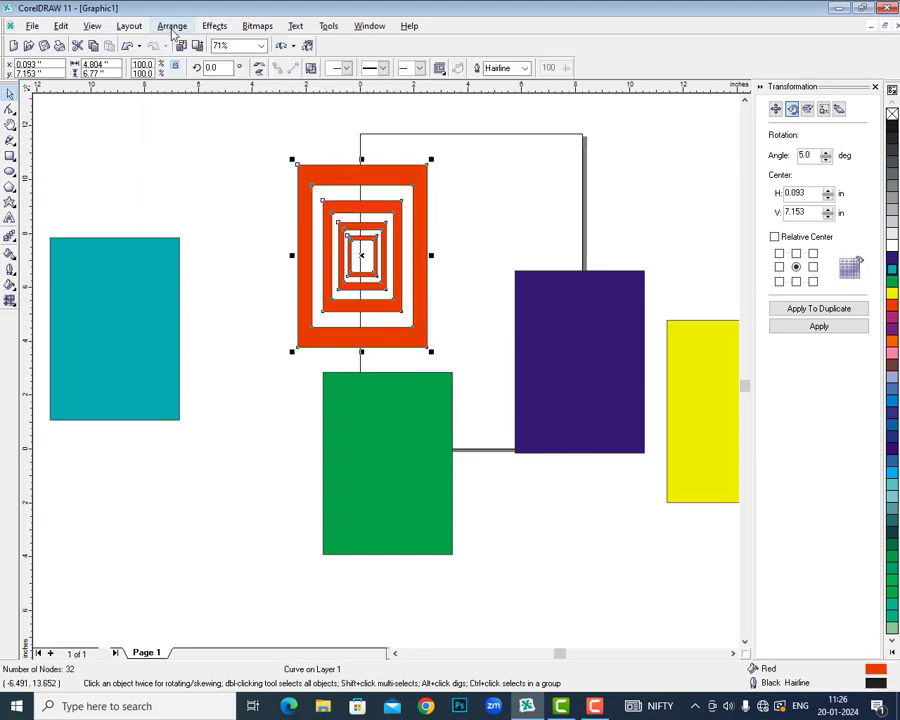
pyautogui.click(173, 27)
pyautogui.click(219, 157)
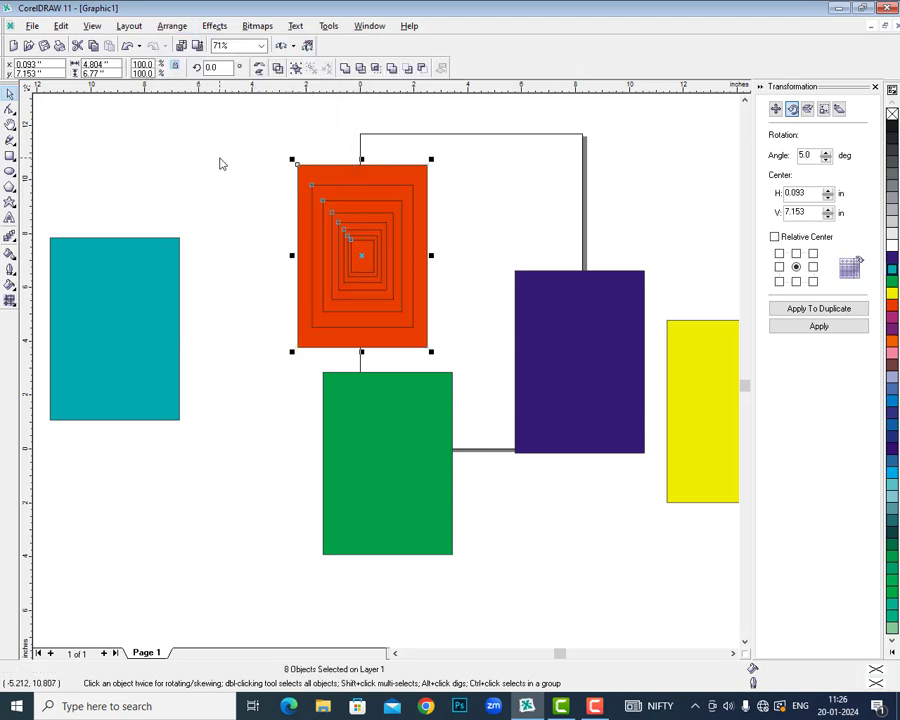
# - Lock the eight selected concentric red shapes with Lock Object
pyautogui.click(173, 27)
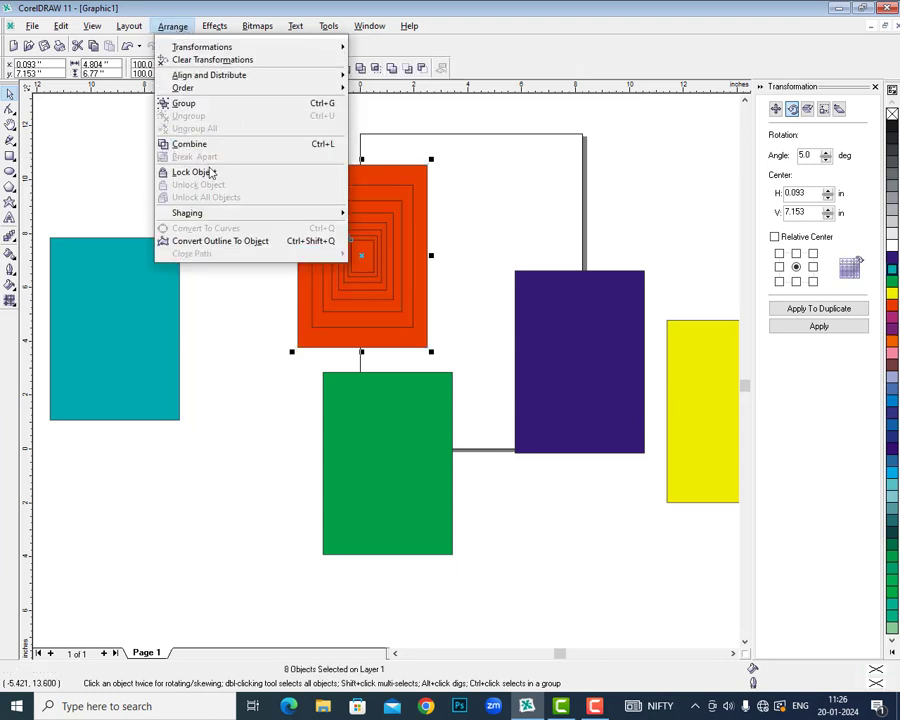
pyautogui.click(187, 176)
pyautogui.click(196, 179)
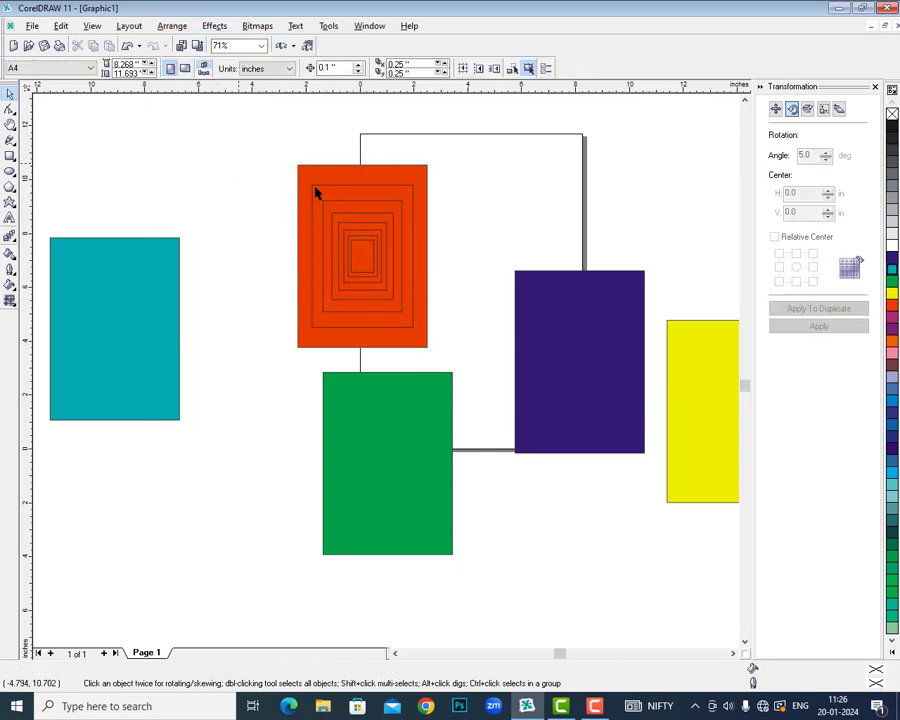
# - Select only the innermost locked red shape and unlock it with Unlock Object
pyautogui.click(366, 246)
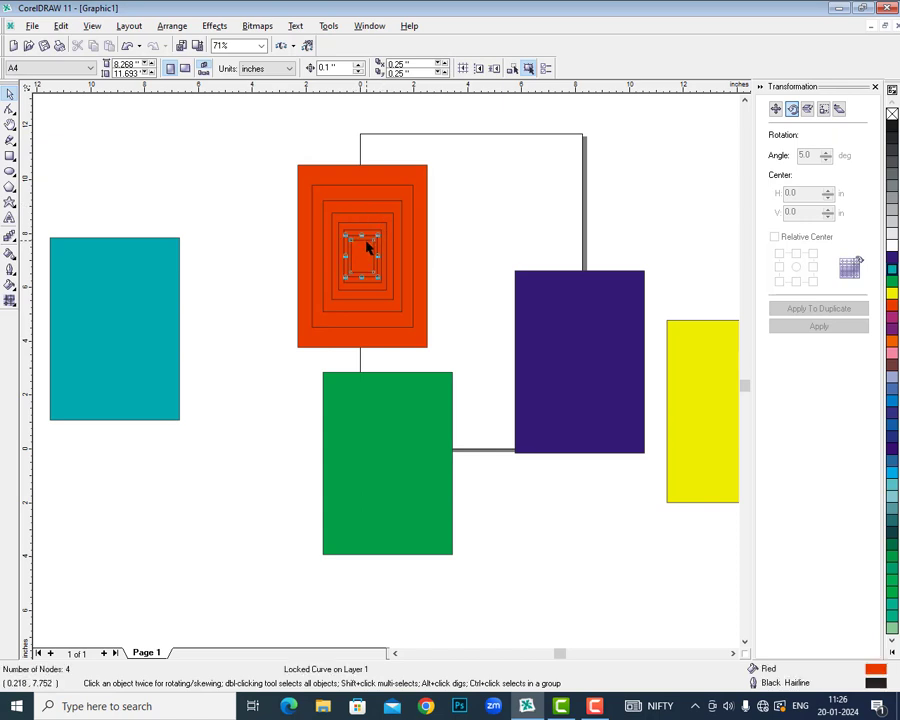
pyautogui.click(167, 30)
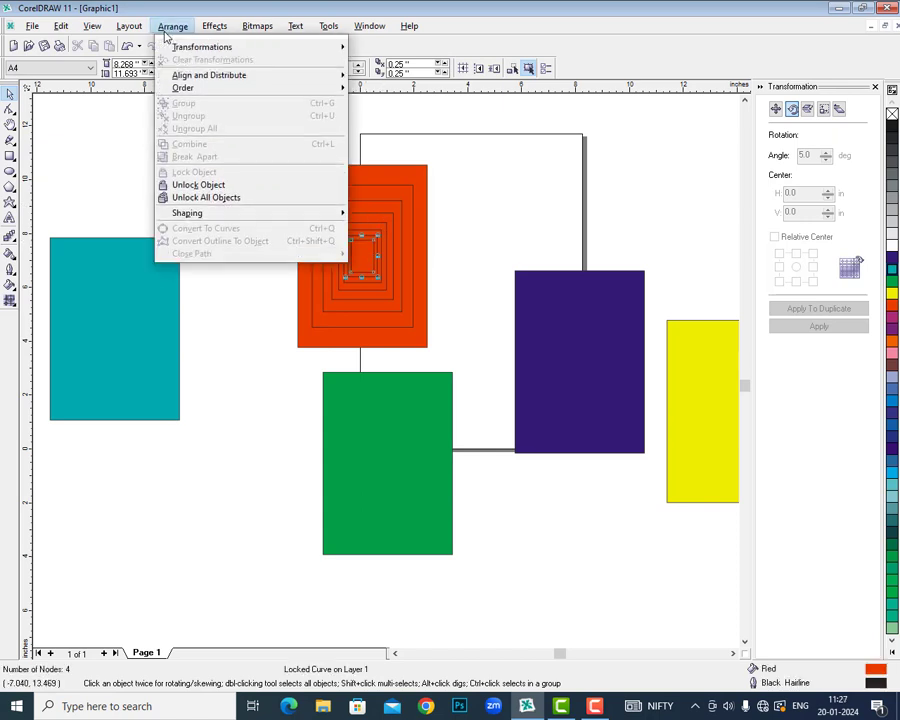
pyautogui.click(213, 189)
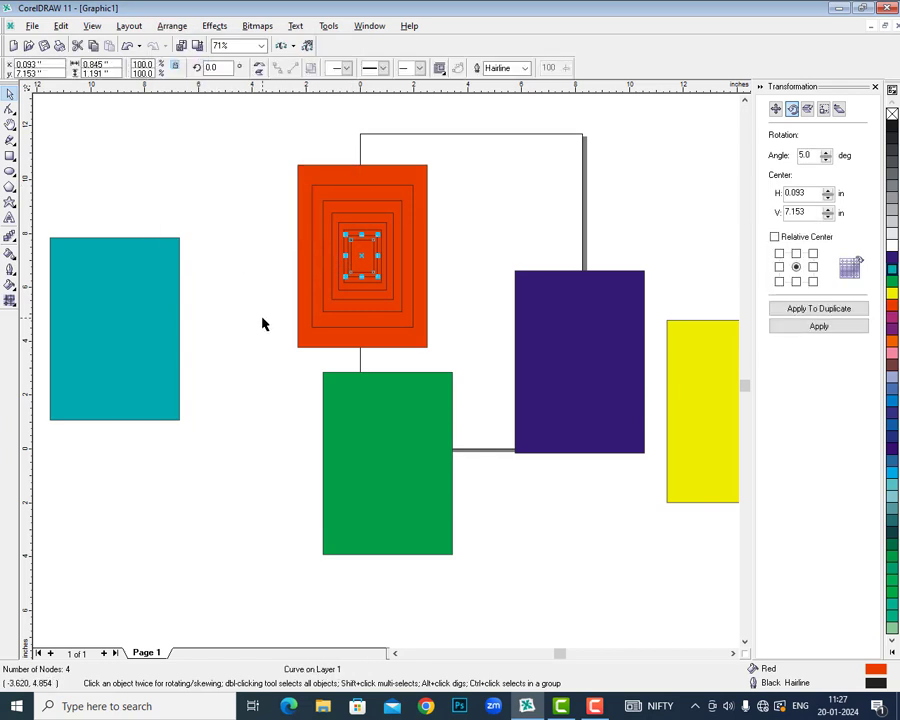
# - Unlock all remaining locked red shapes at once with Unlock All Objects
pyautogui.click(170, 26)
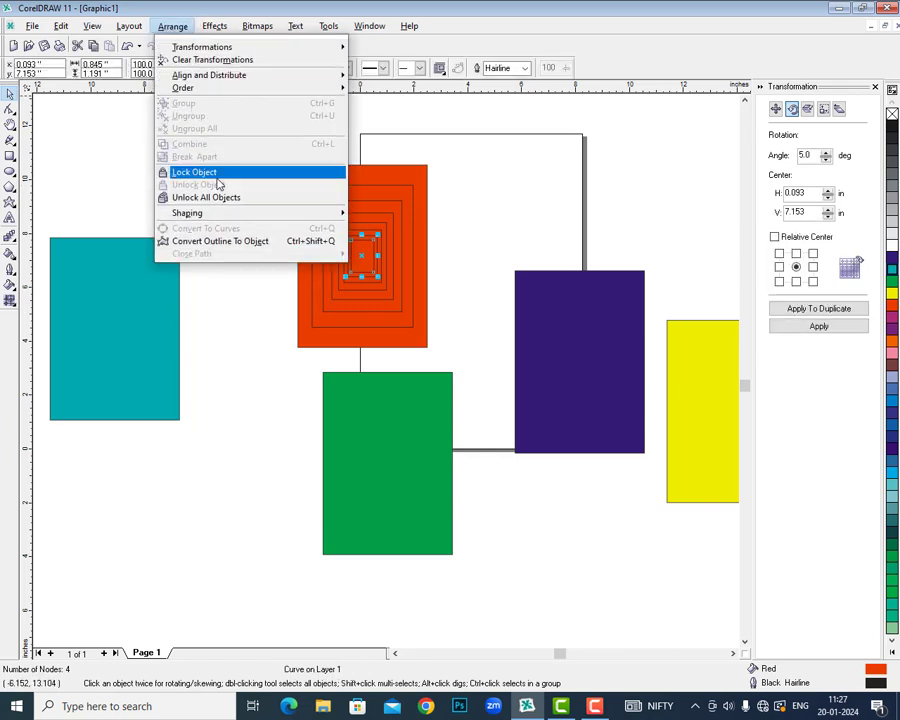
pyautogui.click(229, 198)
pyautogui.click(231, 197)
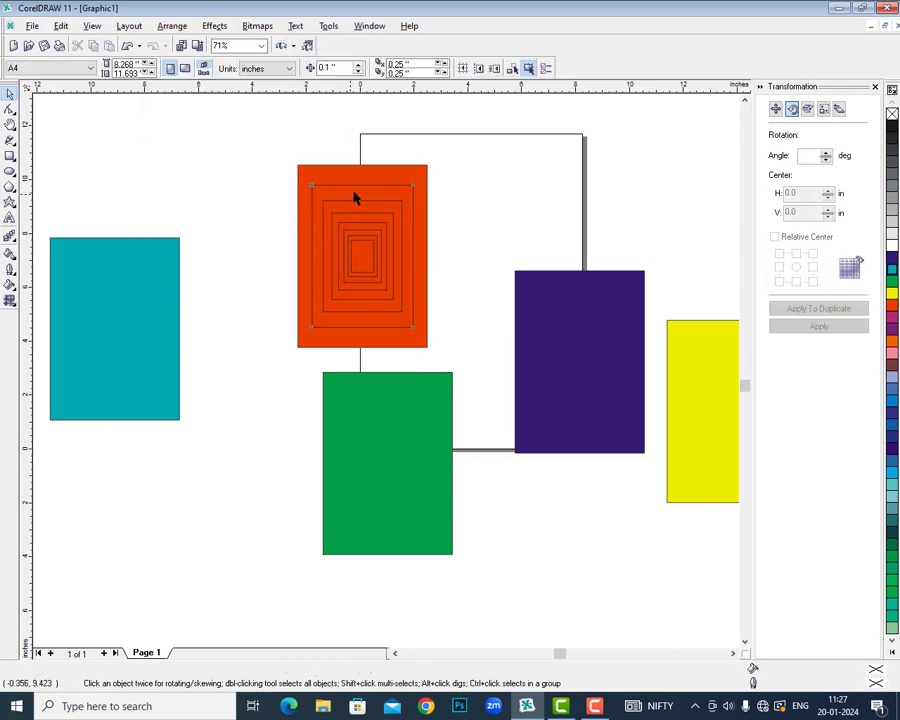
# - Move the stacked concentric red shapes apart to separate positions around the upper part of the page
pyautogui.moveTo(356, 197); pyautogui.dragTo(482, 172)
pyautogui.moveTo(366, 225); pyautogui.dragTo(481, 282)
pyautogui.moveTo(412, 221); pyautogui.dragTo(337, 201)
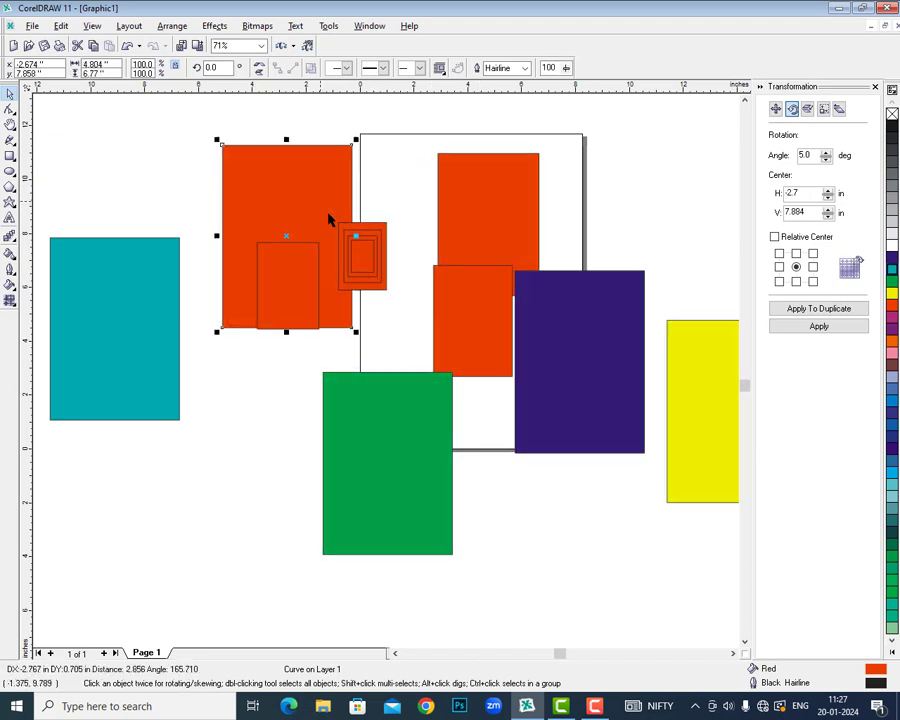
pyautogui.moveTo(362, 244); pyautogui.dragTo(422, 219)
pyautogui.moveTo(360, 250); pyautogui.dragTo(362, 203)
pyautogui.moveTo(378, 271); pyautogui.dragTo(410, 296)
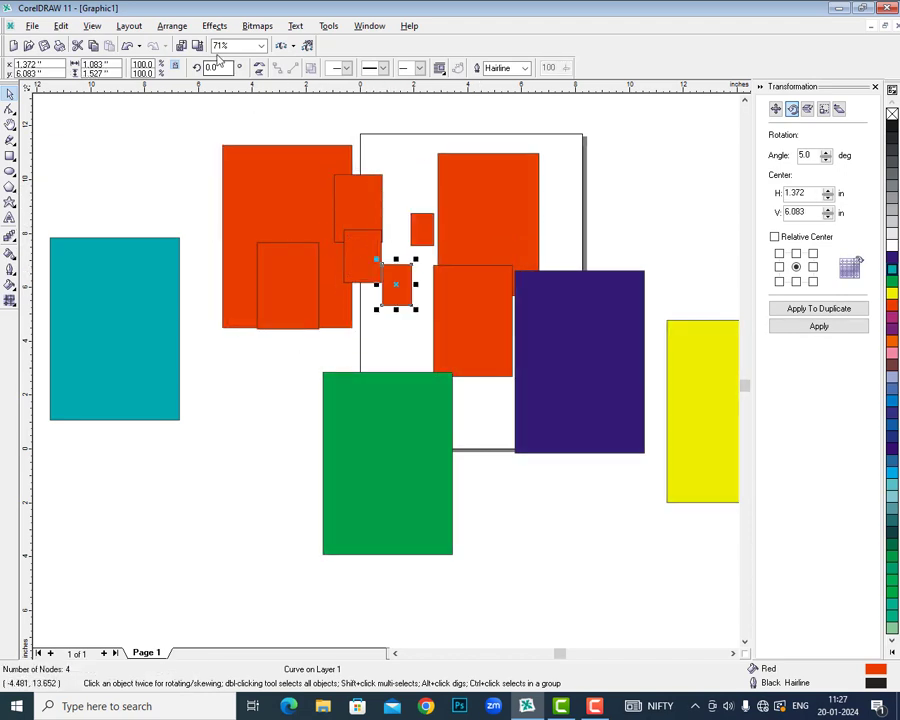
pyautogui.click(172, 26)
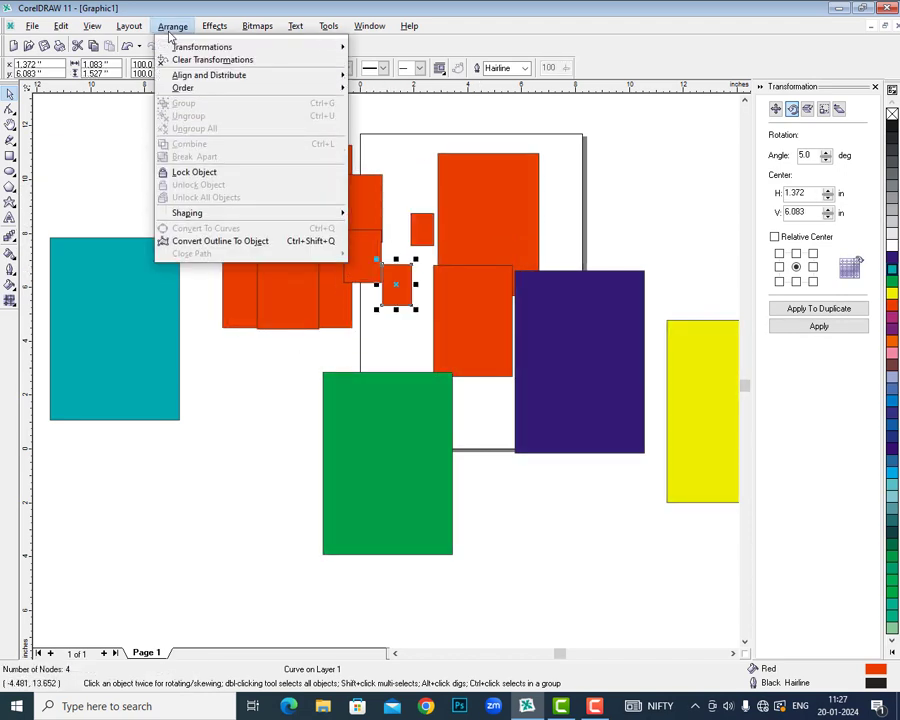
pyautogui.moveTo(250, 220)
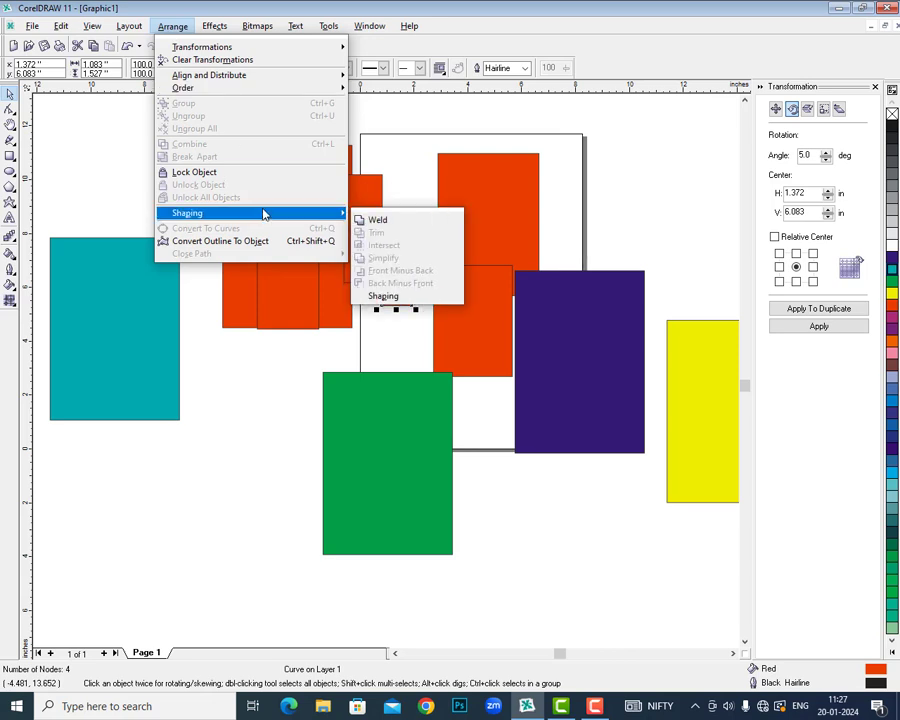
pyautogui.click(494, 165)
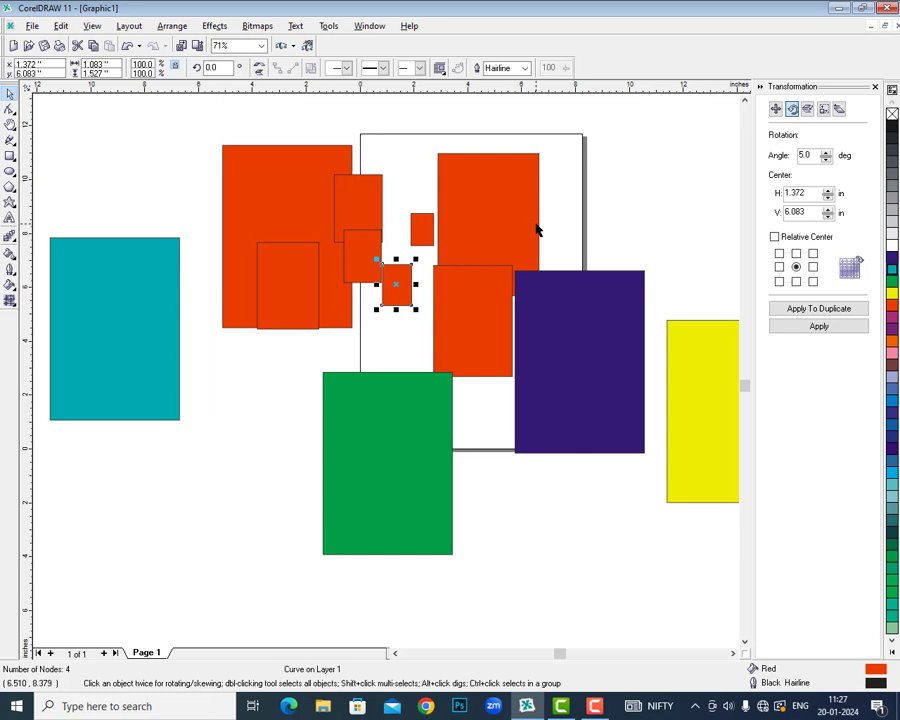
# - Close the rectangles drawing without saving it and create a new blank document
pyautogui.hotkey('ctrl', 'F4')
pyautogui.press('n')
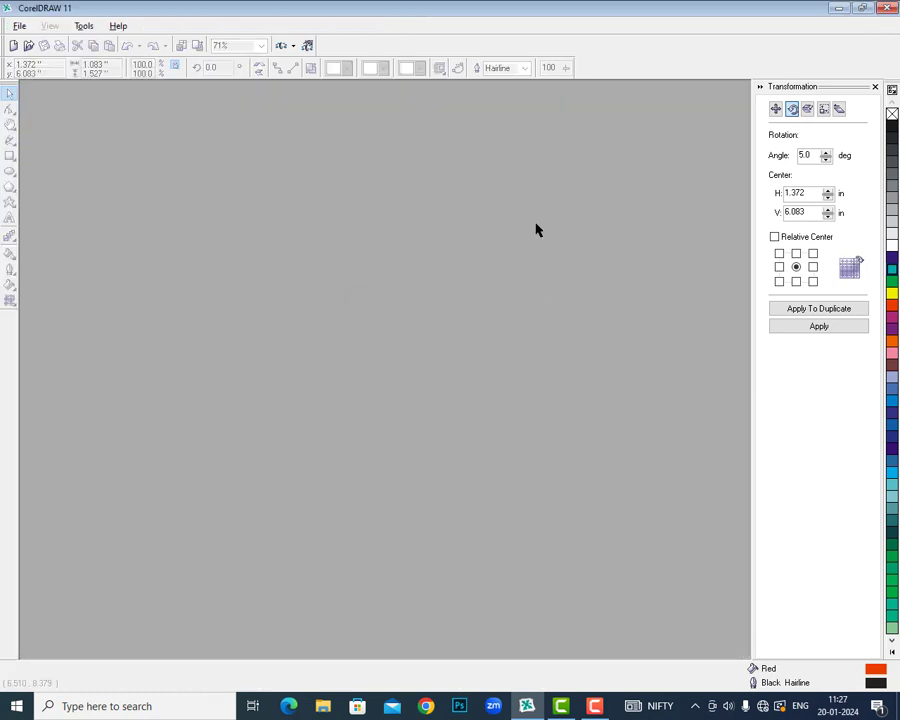
pyautogui.hotkey('ctrl', 'n')
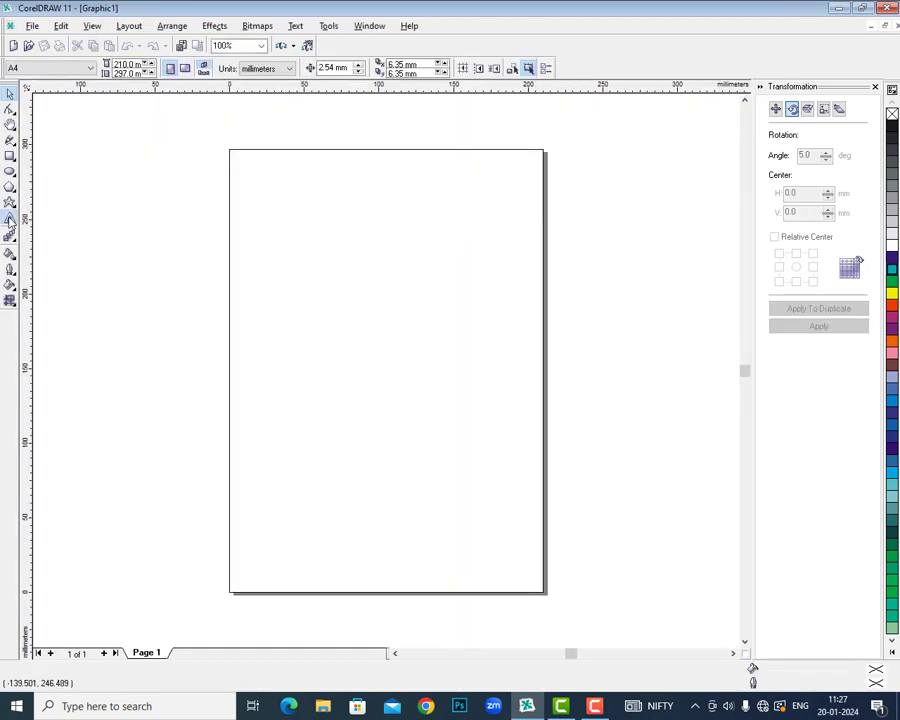
# - Add the artistic text "PARAMOUNT" in the upper half of the page and select it as an object
pyautogui.click(293, 297)
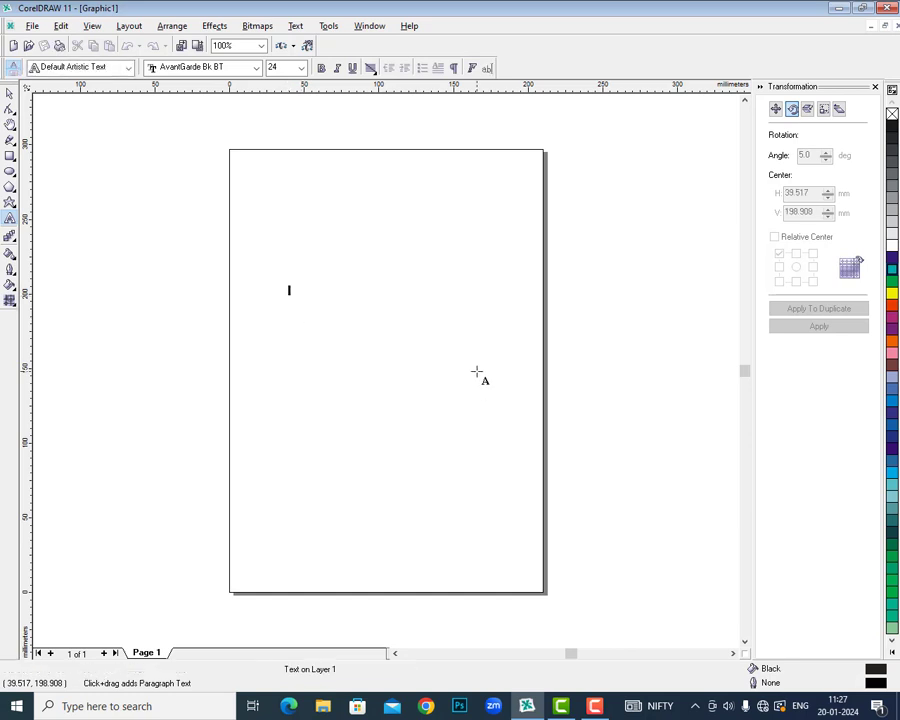
pyautogui.write('3')
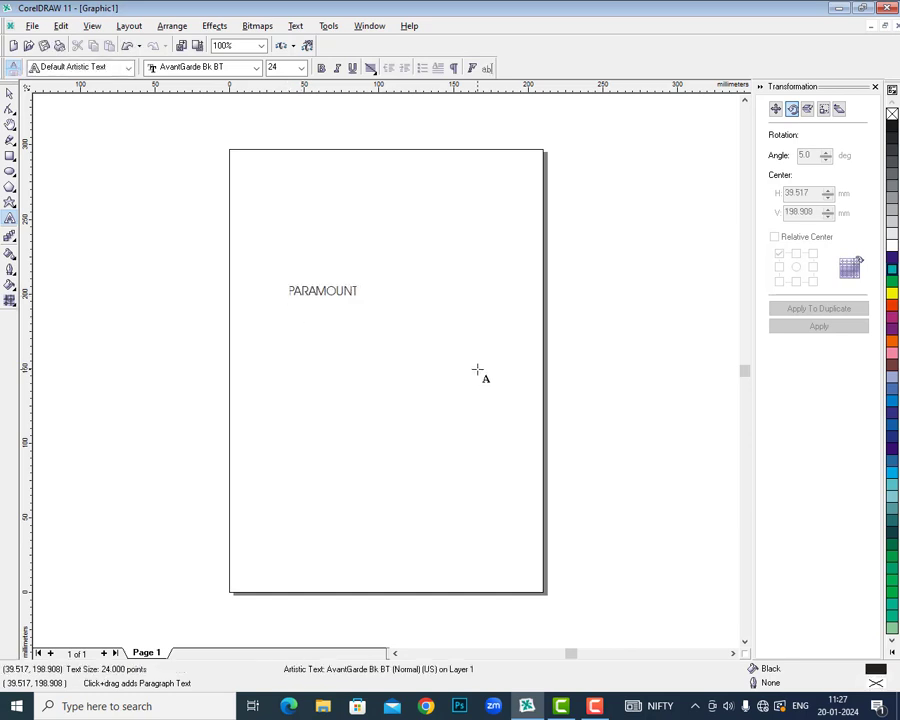
pyautogui.click(9, 93)
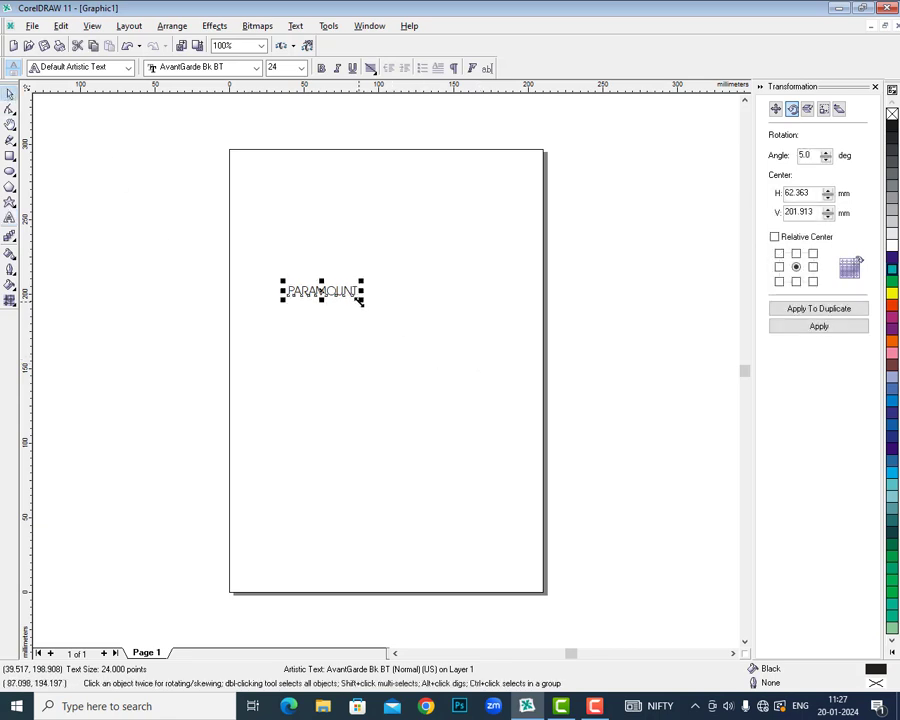
# - Enlarge the PARAMOUNT text to about 82 pt and set its font to Bauhaus 93
pyautogui.moveTo(360, 300); pyautogui.dragTo(530, 322)
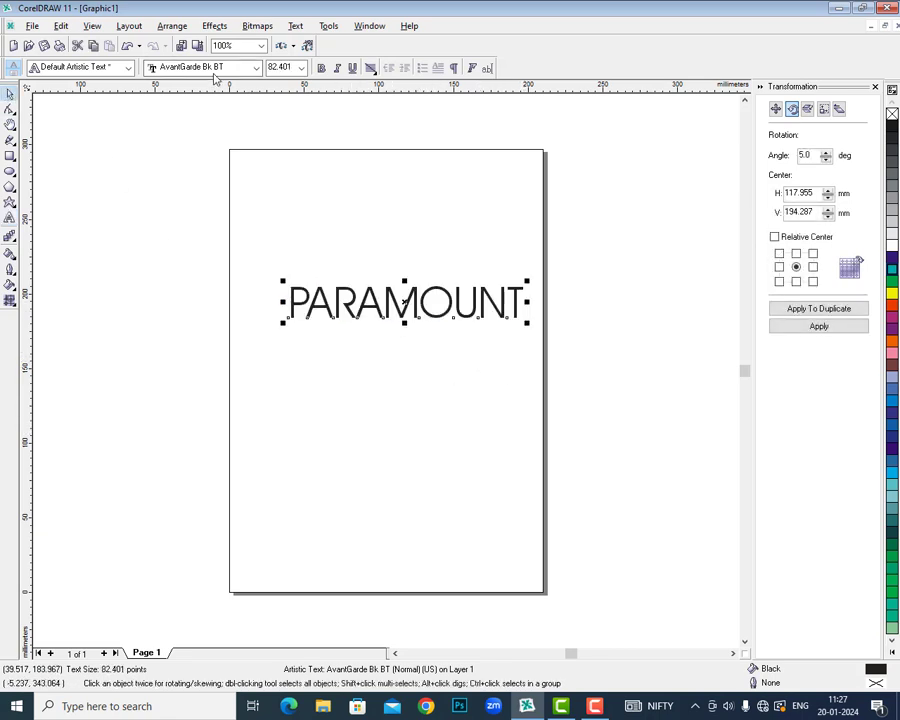
pyautogui.click(214, 68)
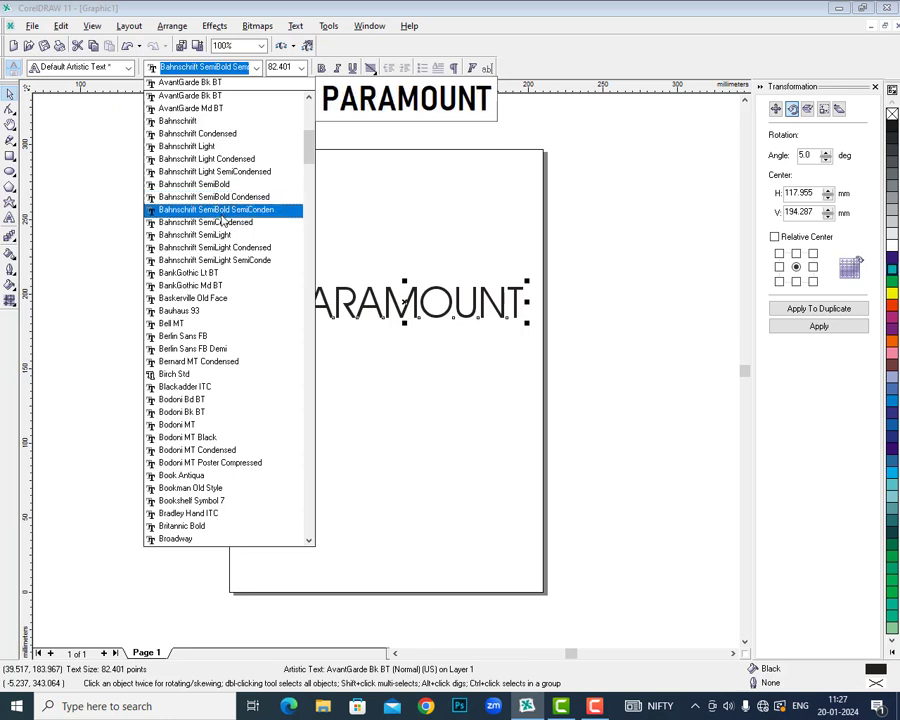
pyautogui.click(231, 314)
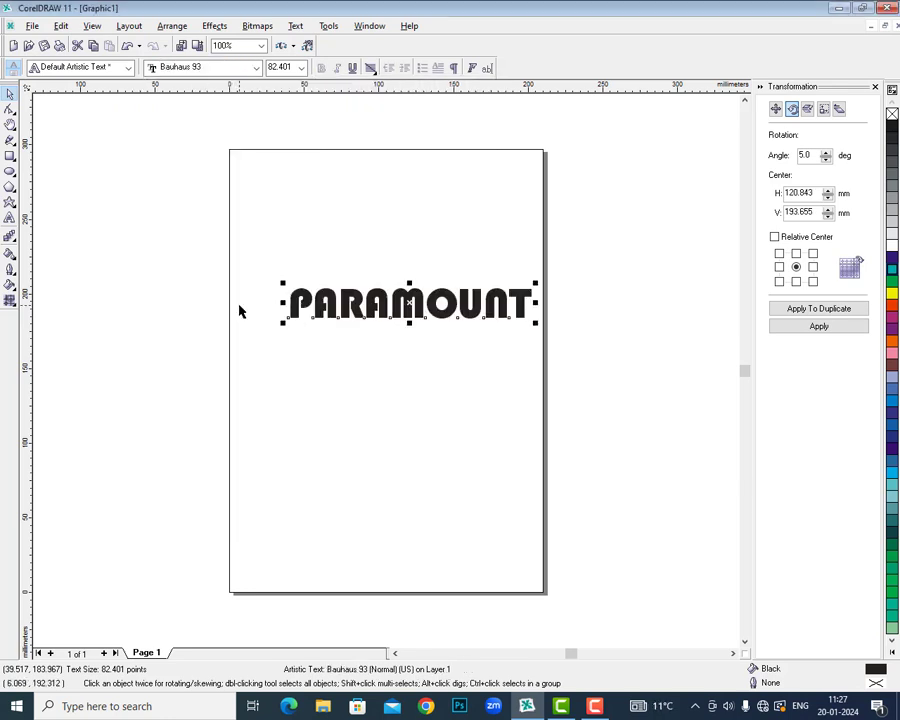
# - Draw a wide ellipse about 161 by 25.5 mm overlapping the upper part of the PARAMOUNT letters
pyautogui.hotkey('shift', 'F2')
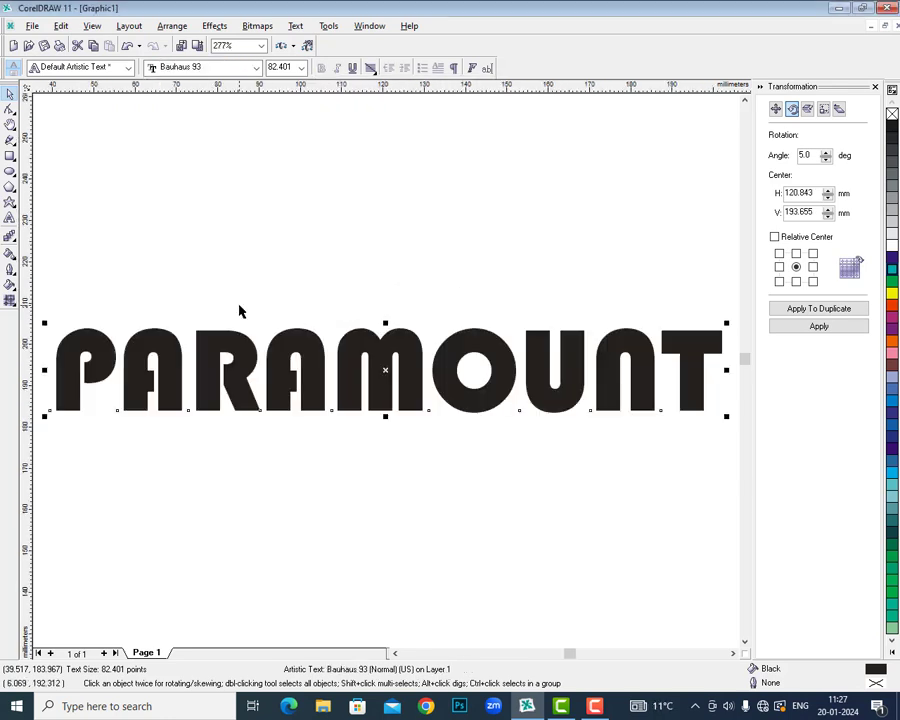
pyautogui.click(10, 170)
pyautogui.moveTo(105, 272); pyautogui.dragTo(632, 380)
pyautogui.hotkey('shift', 'F2')
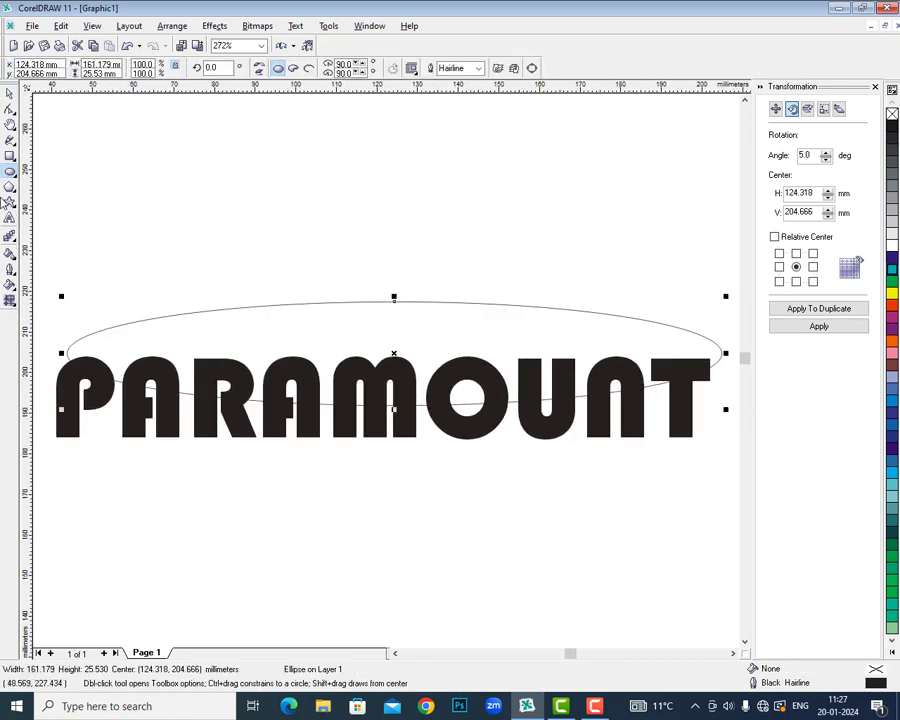
# - Weld the ellipse and the PARAMOUNT text into one shape with the Shaping commands and undo the weld
pyautogui.click(10, 93)
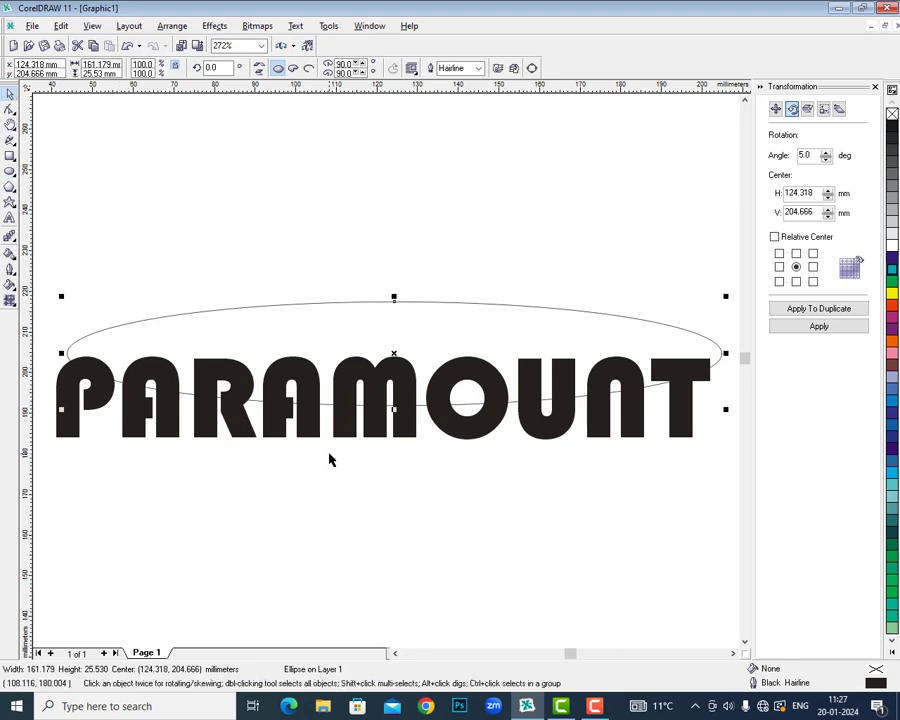
pyautogui.keyDown('shift'); pyautogui.click(310, 433); pyautogui.keyUp('shift')
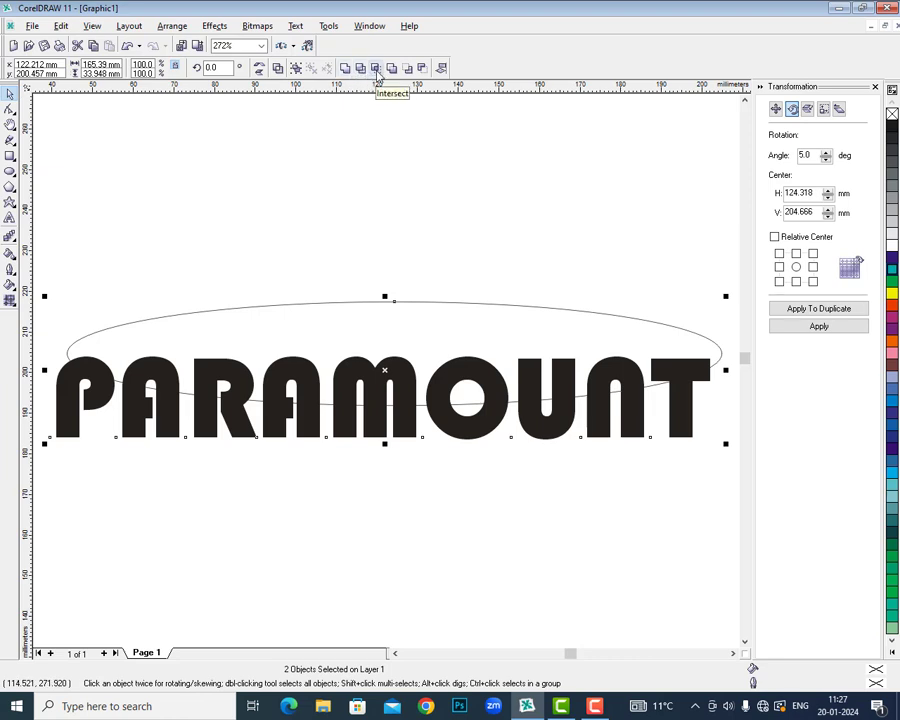
pyautogui.click(174, 26)
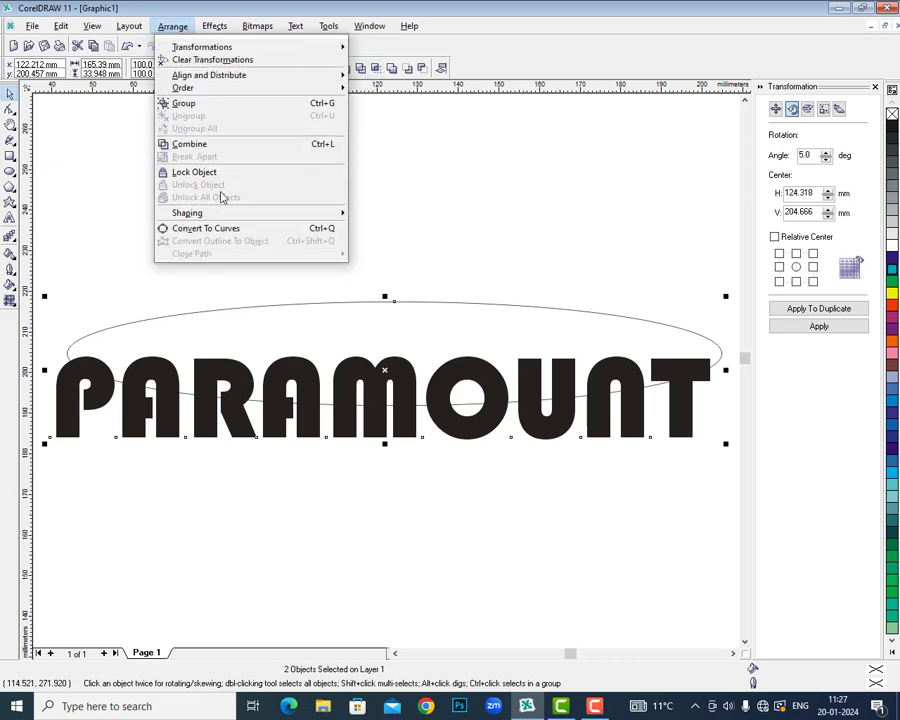
pyautogui.moveTo(228, 214)
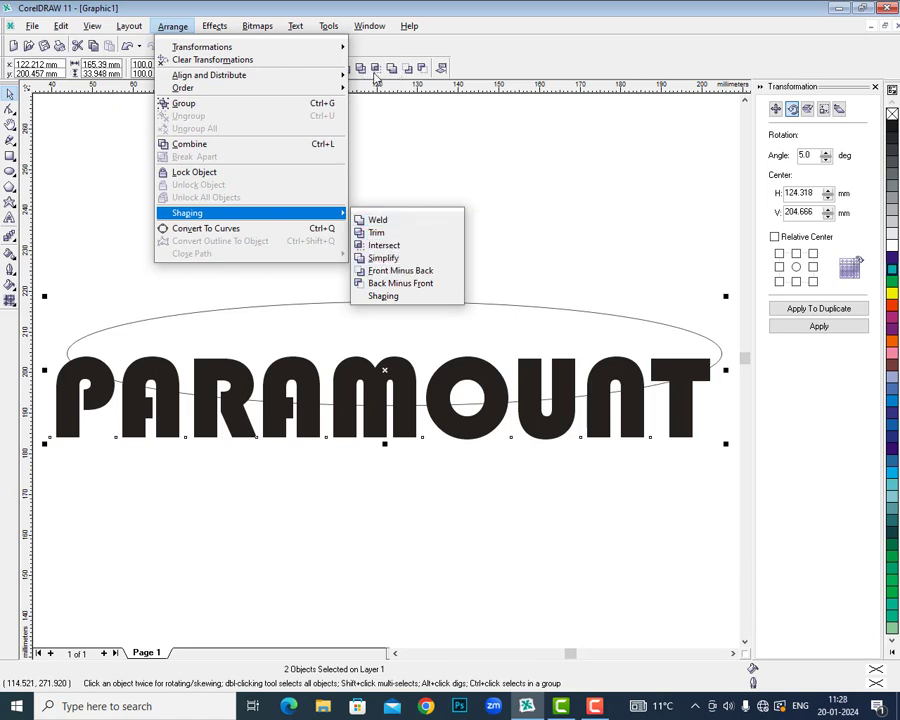
pyautogui.click(410, 222)
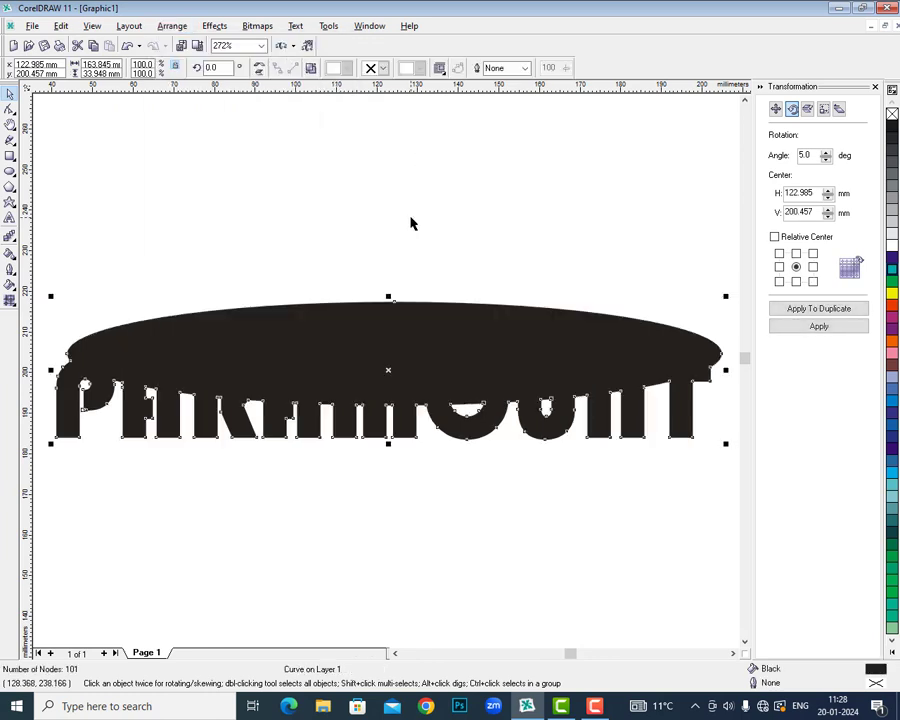
pyautogui.hotkey('ctrl', 'z')
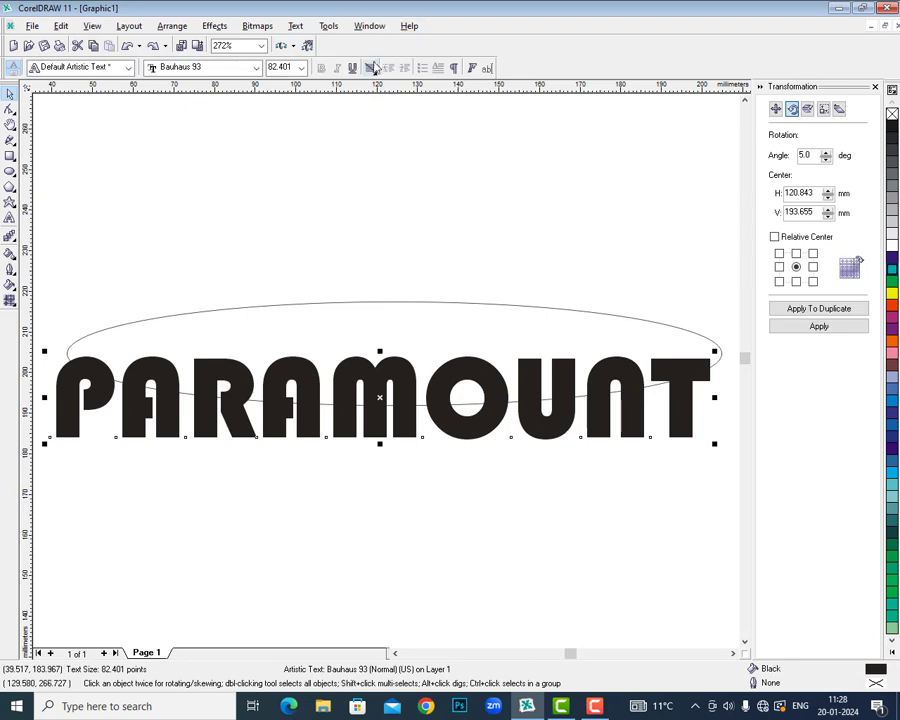
# - Trim the PARAMOUNT text with the ellipse, move the ellipse above the cut letters, and undo both changes
pyautogui.click(293, 316)
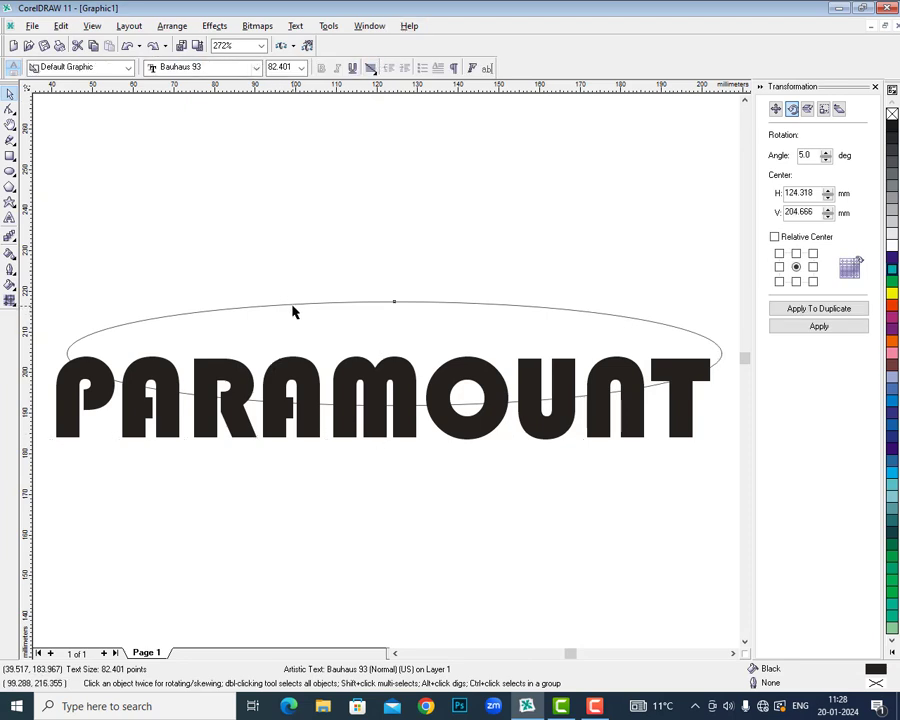
pyautogui.click(293, 305)
pyautogui.keyDown('shift'); pyautogui.click(306, 415); pyautogui.keyUp('shift')
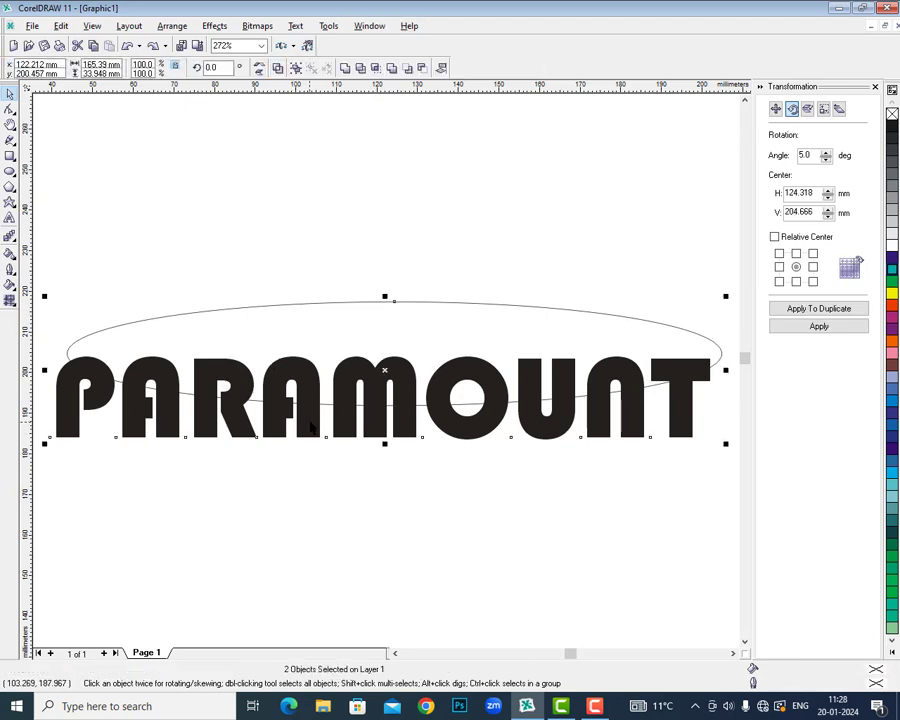
pyautogui.click(360, 68)
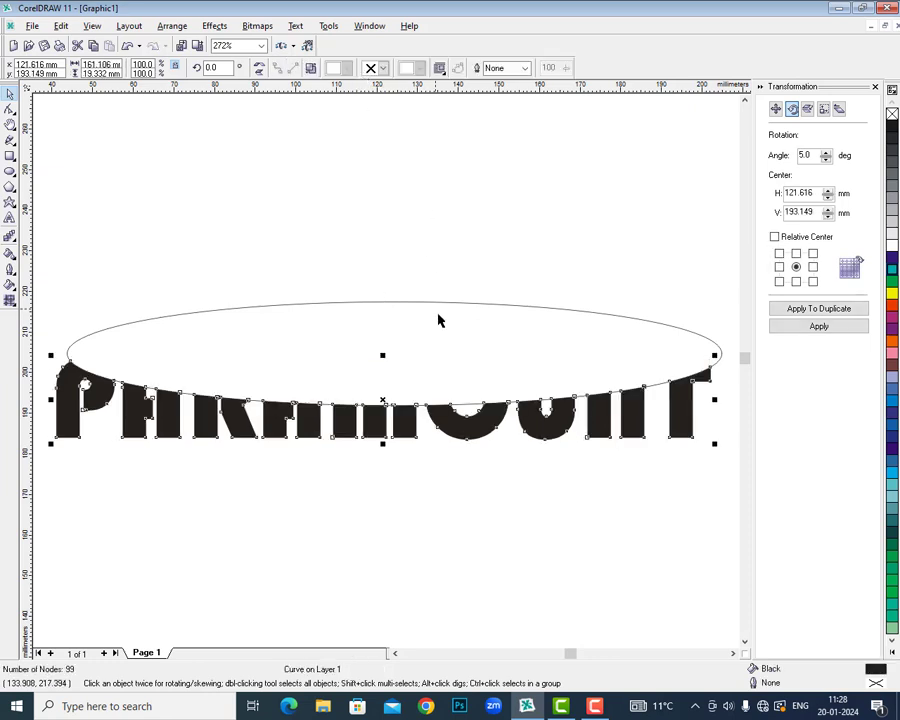
pyautogui.click(468, 322)
pyautogui.moveTo(474, 307); pyautogui.dragTo(482, 165)
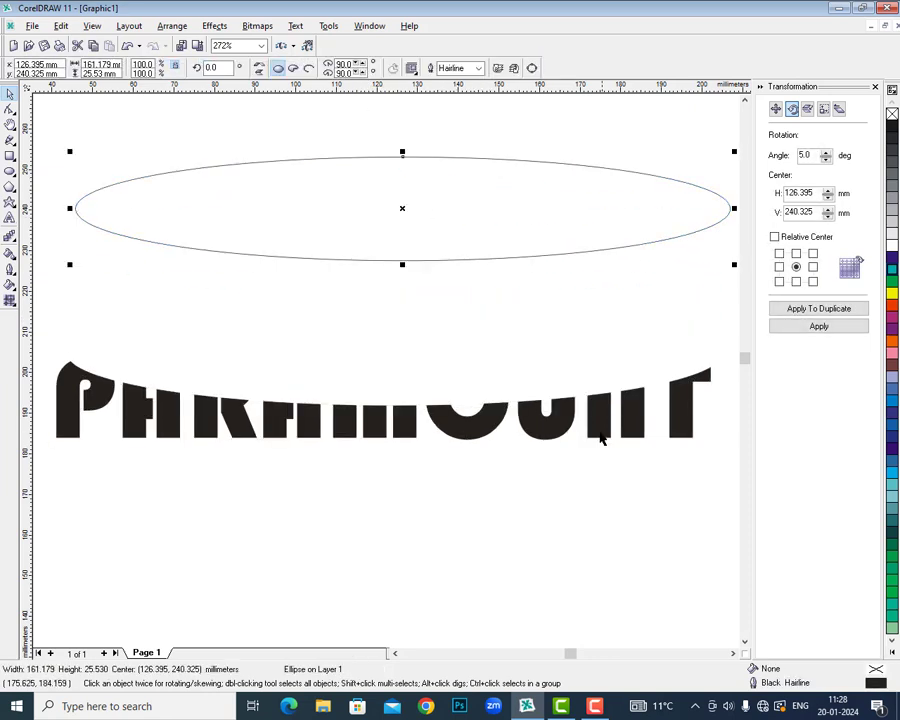
pyautogui.hotkey('ctrl', 'z')
pyautogui.hotkey('ctrl', 'z')
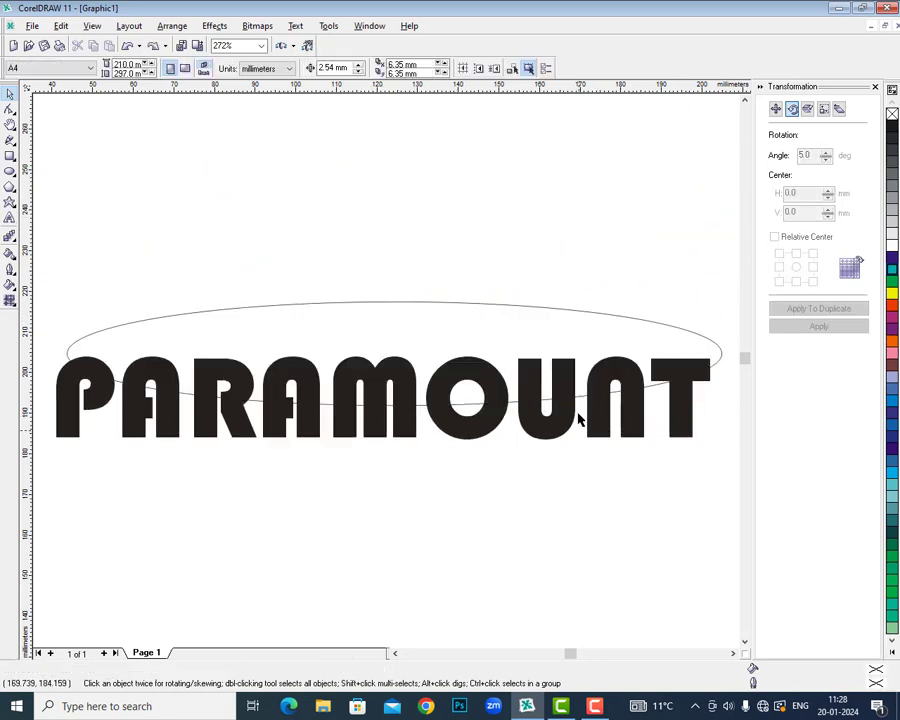
# - Intersect the ellipse with the PARAMOUNT text and fill the overlapping upper part of the letters red
pyautogui.click(538, 306)
pyautogui.keyDown('shift'); pyautogui.click(563, 437); pyautogui.keyUp('shift')
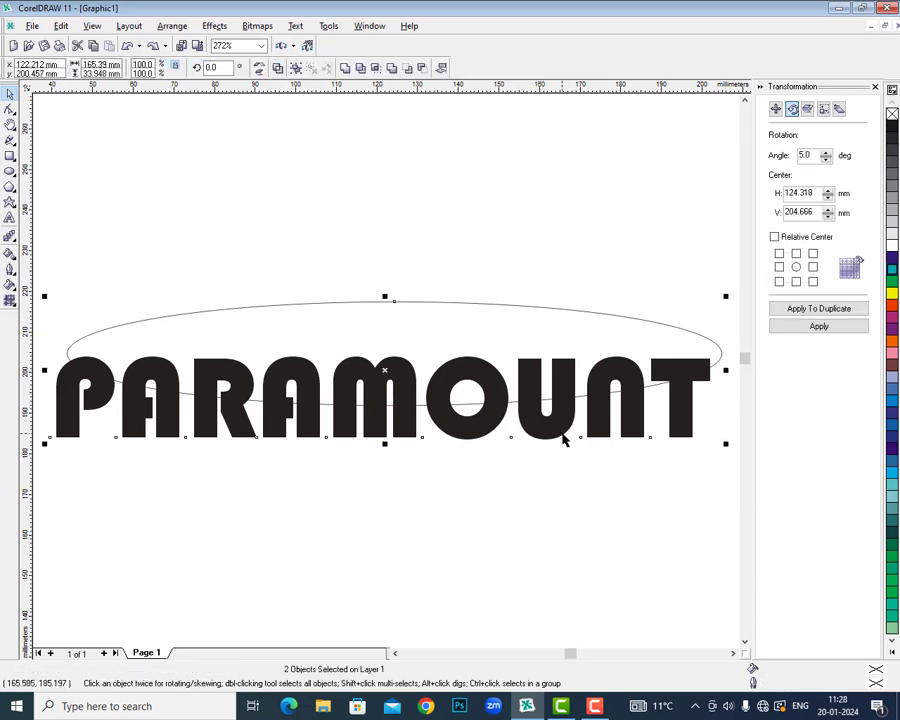
pyautogui.click(378, 68)
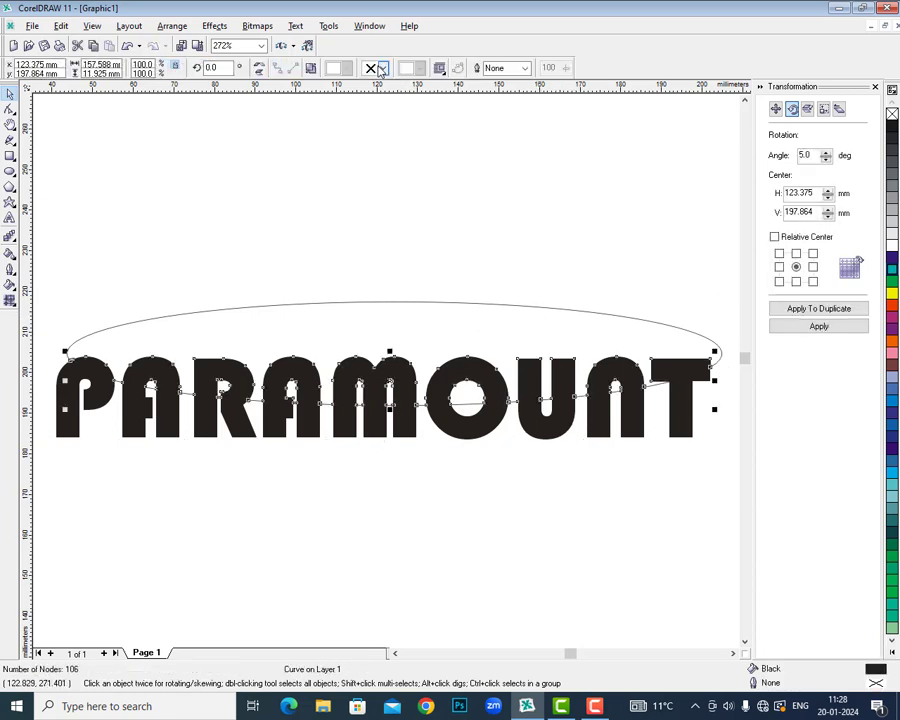
pyautogui.click(617, 492)
# - Intersect the black text with the ellipse repositioned over its lower part, fill the overlap yellow, and move the ellipse clear below the letters
pyautogui.moveTo(499, 319); pyautogui.dragTo(453, 428)
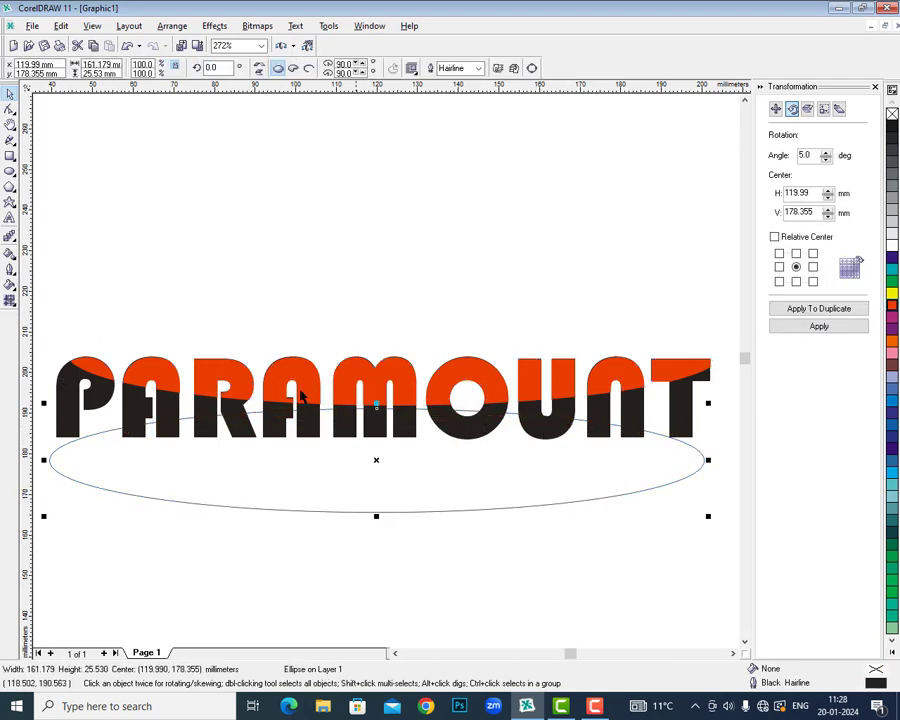
pyautogui.hotkey('ctrl', 'a')
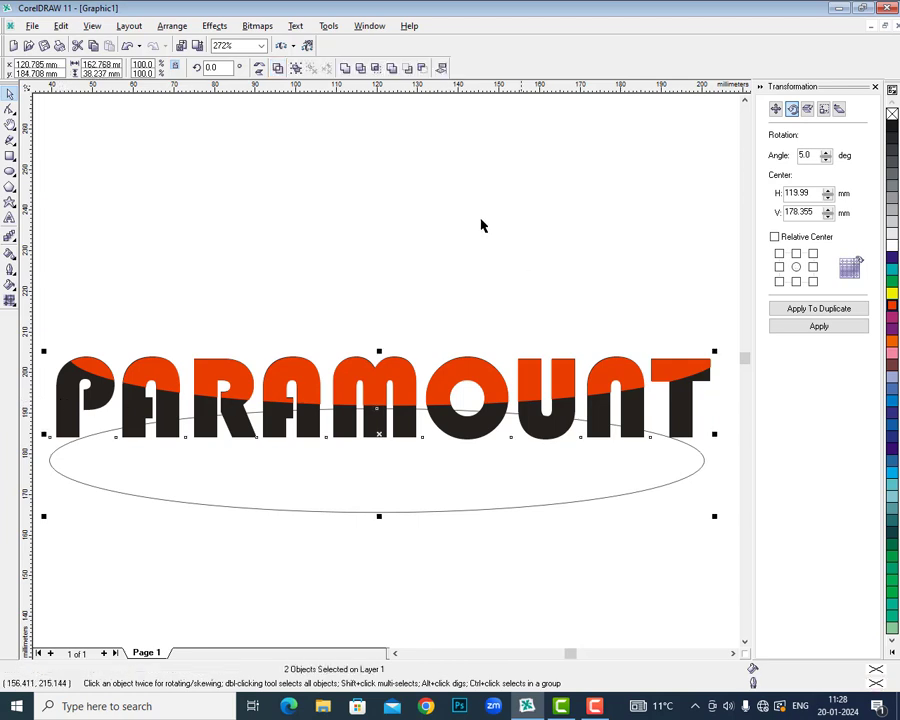
pyautogui.click(375, 67)
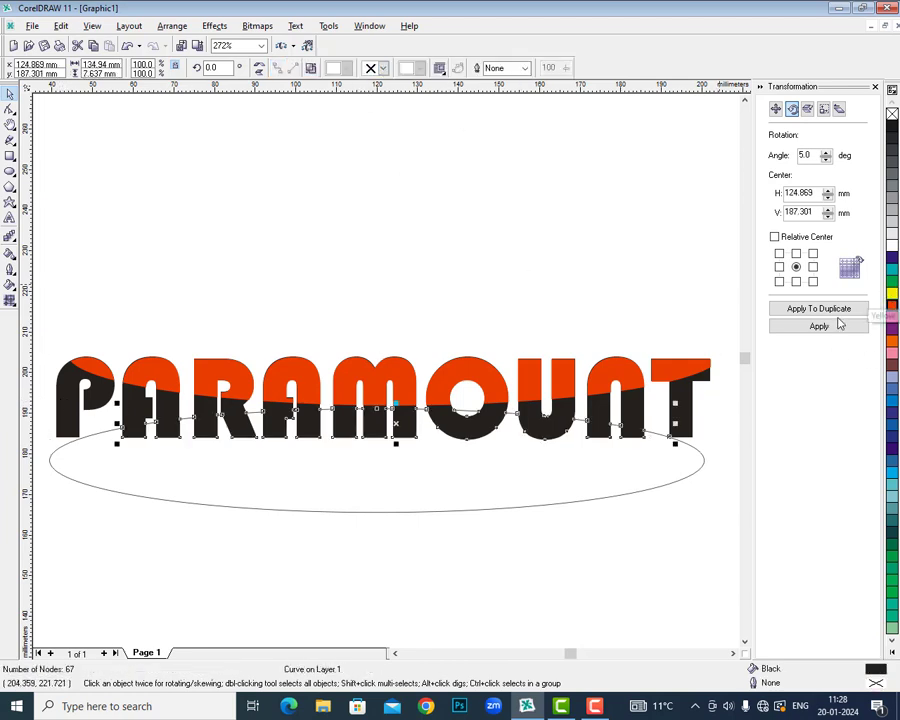
pyautogui.click(891, 293)
pyautogui.click(581, 494)
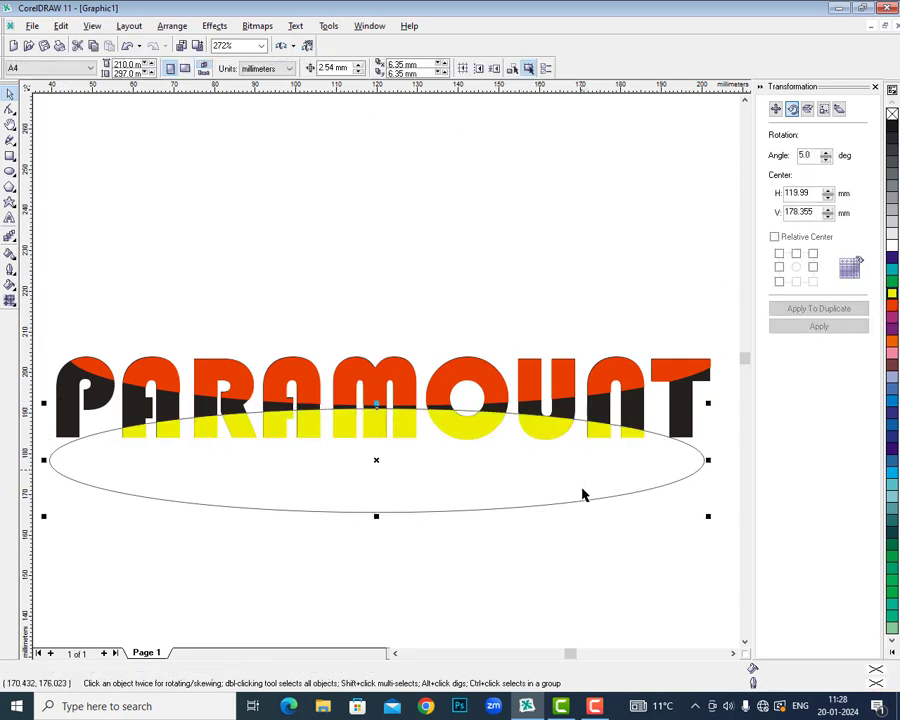
pyautogui.moveTo(581, 494); pyautogui.dragTo(572, 573)
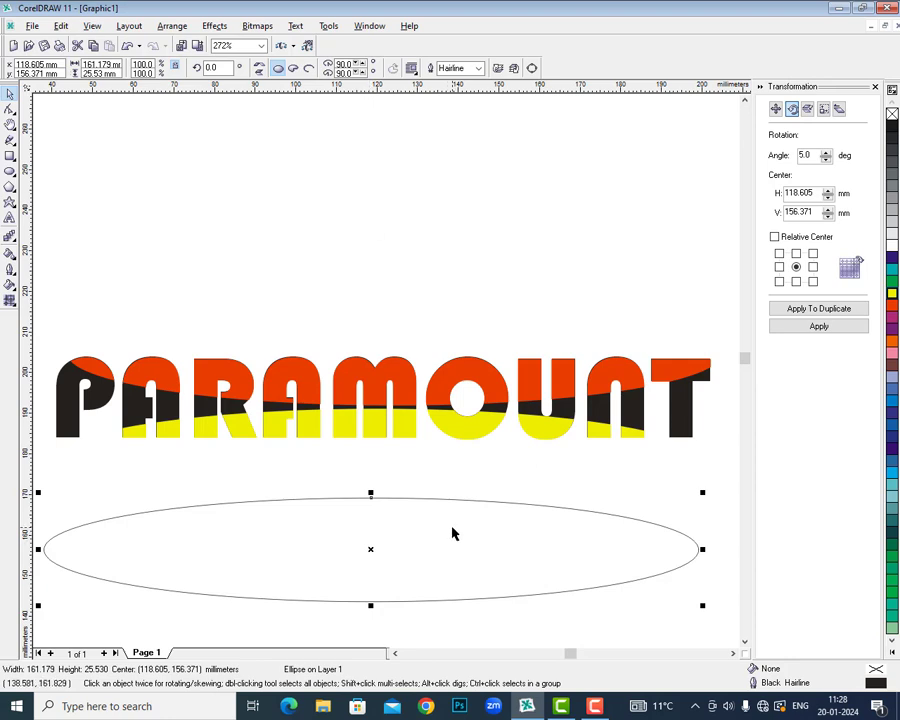
# - Undo the Intersect edits on the PARAMOUNT text and delete the text and the ellipse to clear the page
pyautogui.hotkey('ctrl', 'z')
pyautogui.hotkey('ctrl', 'z')
pyautogui.hotkey('ctrl', 'z')
pyautogui.hotkey('ctrl', 'z')
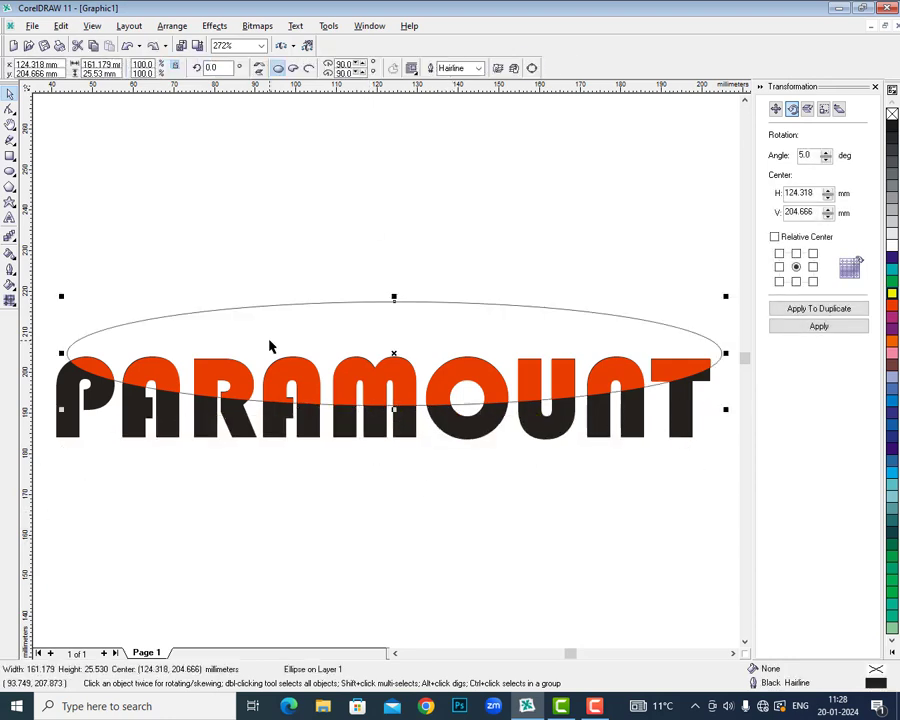
pyautogui.hotkey('ctrl', 'z')
pyautogui.press('Delete')
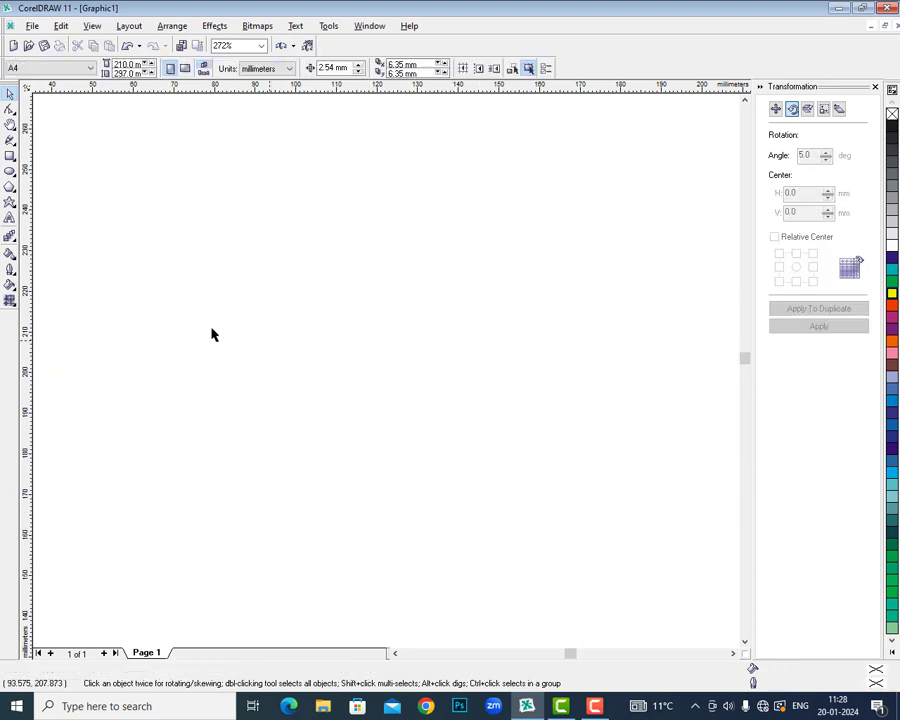
# - Draw a circle about 32 mm in diameter in the upper part of the page and mirror a touching copy to its right
pyautogui.click(10, 171)
pyautogui.moveTo(195, 192); pyautogui.dragTo(340, 321)
pyautogui.press('space')
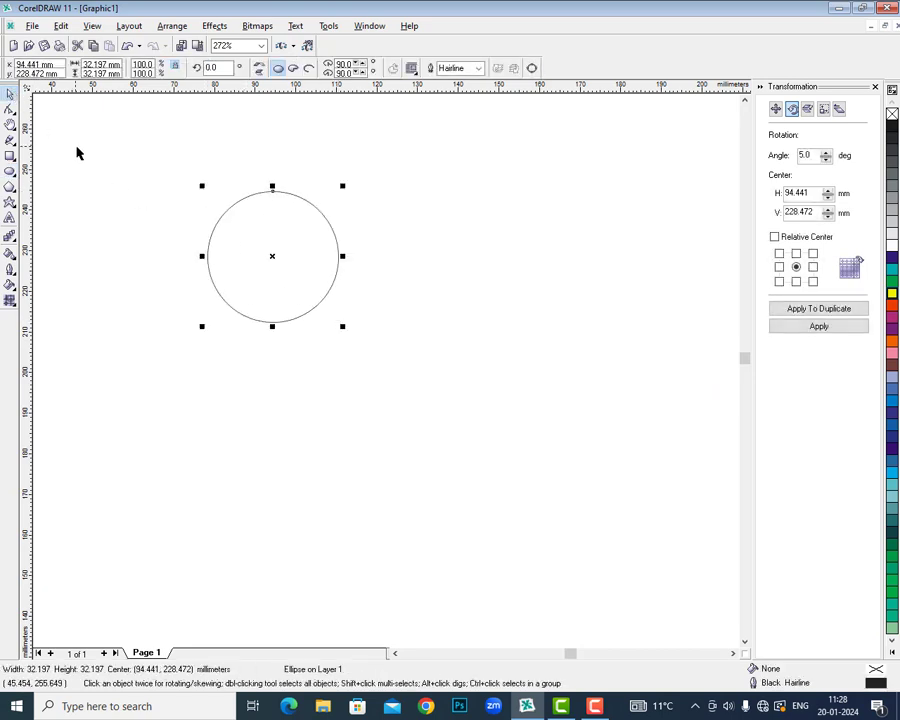
pyautogui.moveTo(204, 259); pyautogui.dragTo(342, 260)
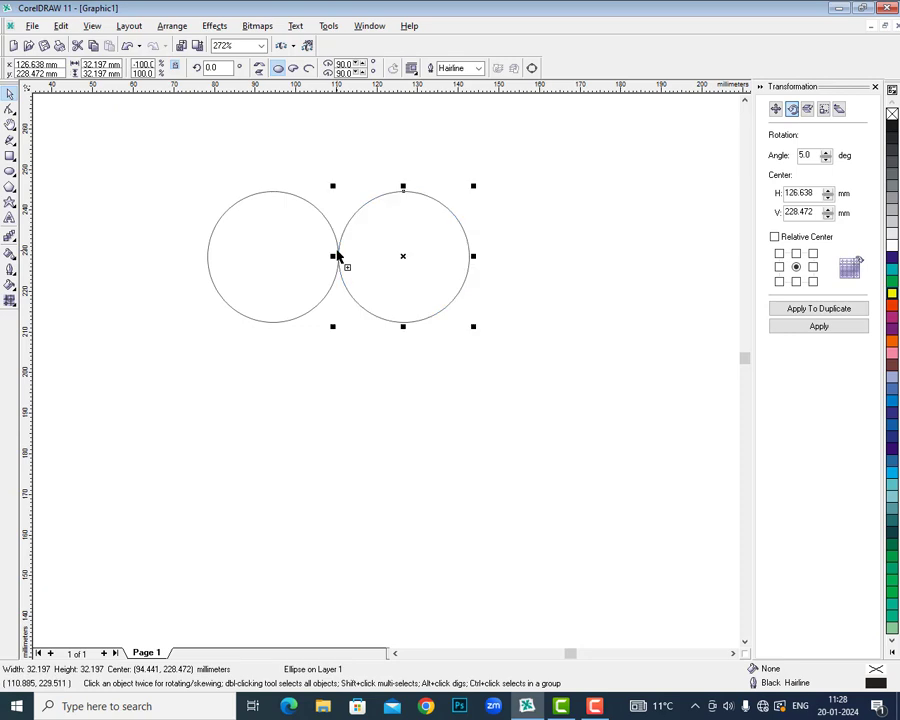
# - Mirror a copy of both circles downward to form a two-by-two grid, and place a fifth circle copy overlapping the centre
pyautogui.moveTo(175, 149); pyautogui.dragTo(485, 335)
pyautogui.moveTo(337, 187); pyautogui.dragTo(338, 455)
pyautogui.click(562, 376)
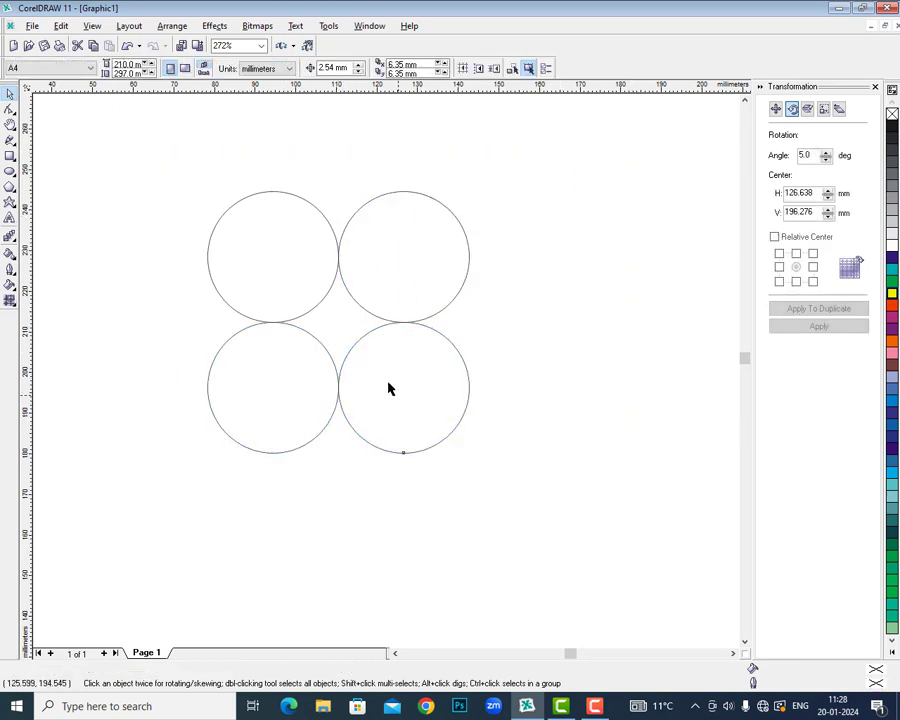
pyautogui.moveTo(400, 395); pyautogui.dragTo(333, 328)
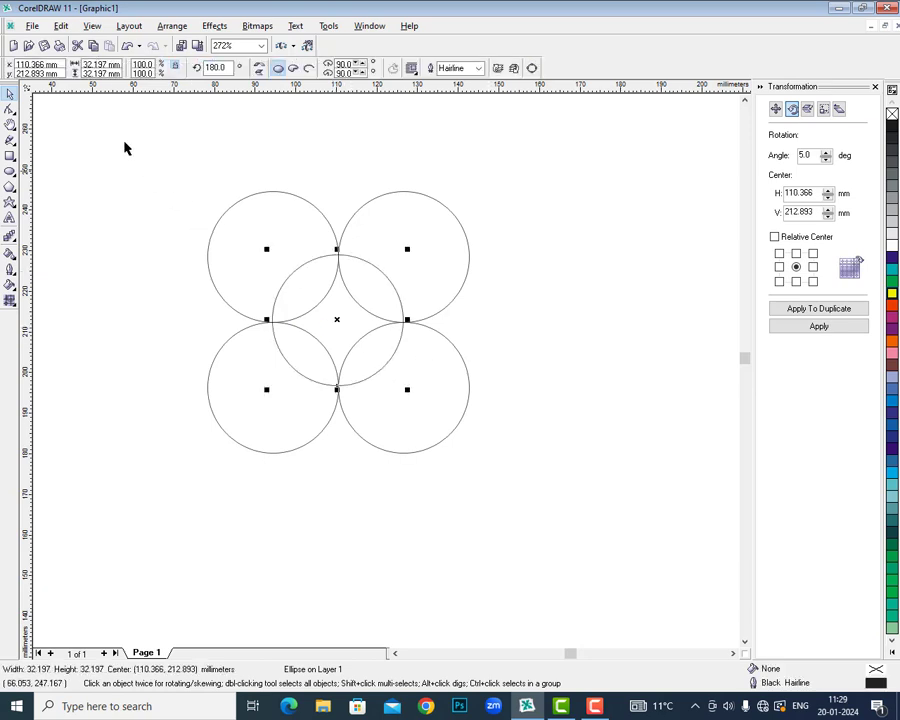
# - Trim all five overlapping circles together and undo the trim
pyautogui.moveTo(130, 170); pyautogui.dragTo(530, 580)
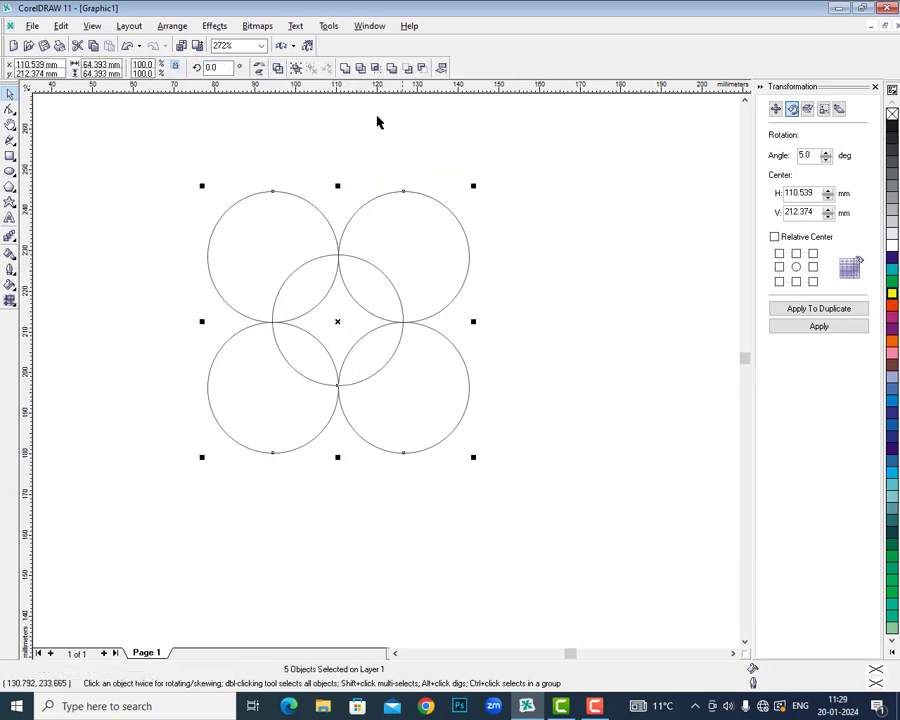
pyautogui.click(361, 70)
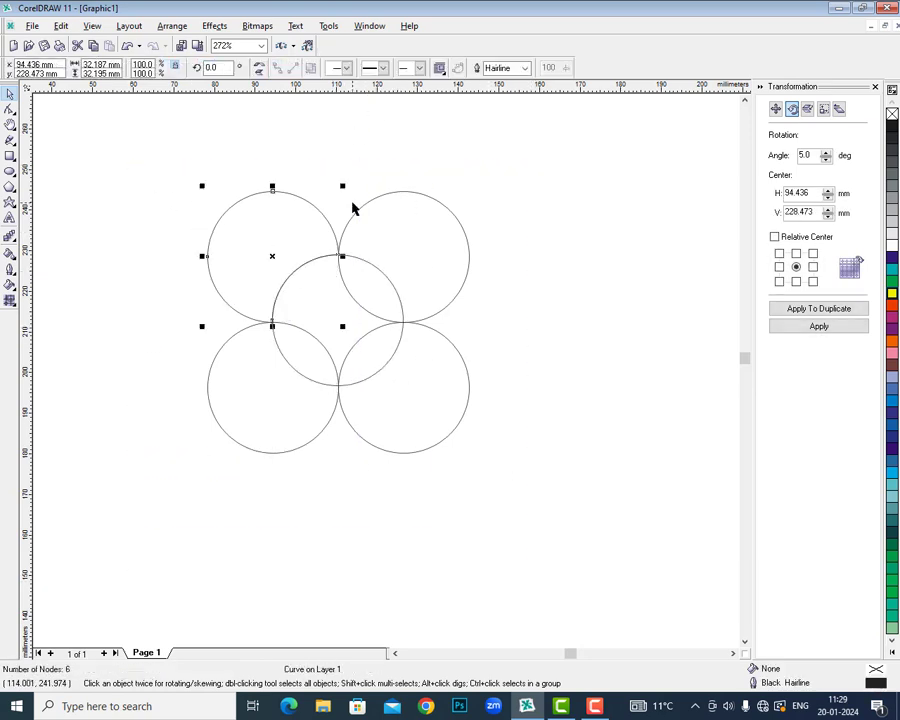
pyautogui.click(220, 191)
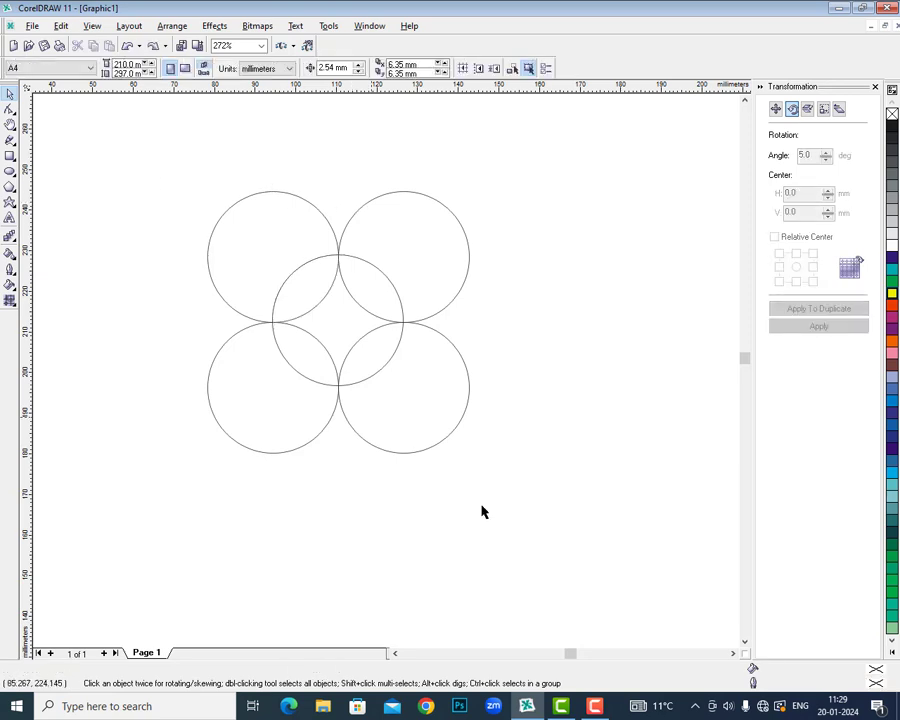
# - Simplify the five overlapping circles and move the four cut outer pieces away from the central circle
pyautogui.hotkey('ctrl', 'a')
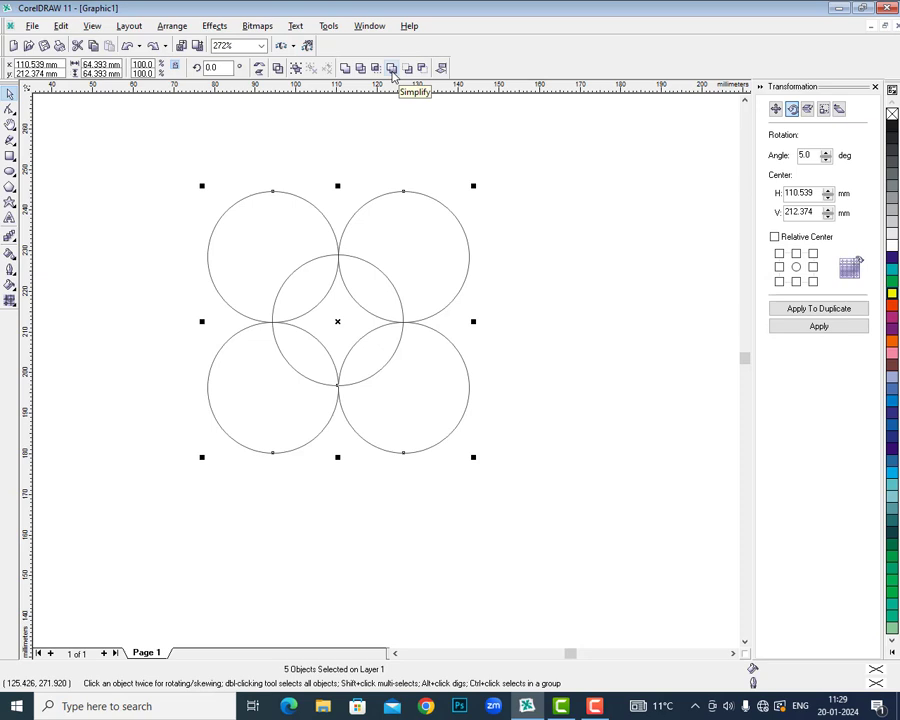
pyautogui.click(391, 69)
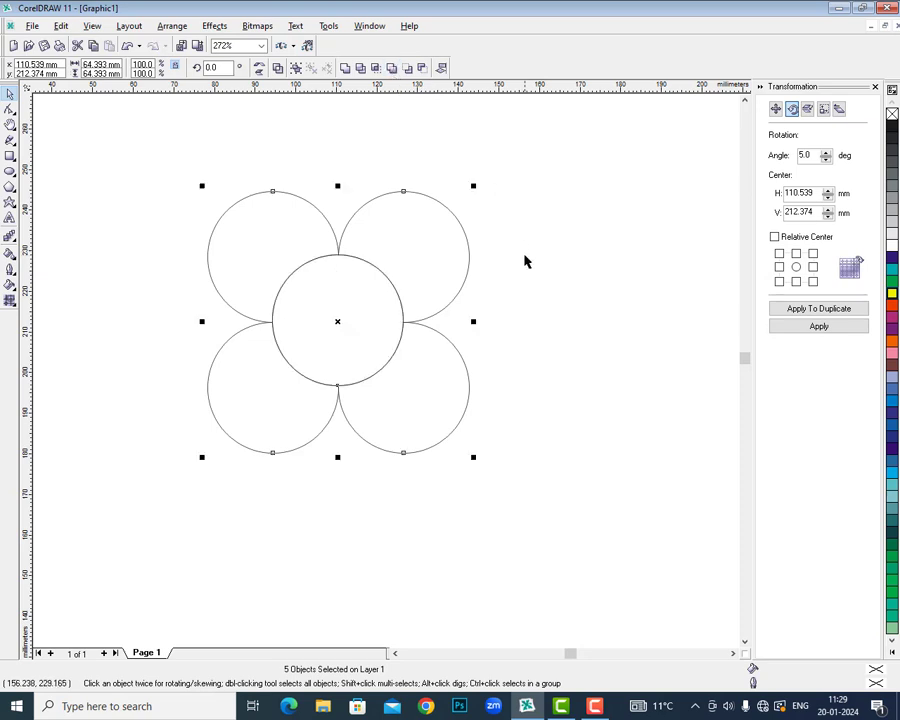
pyautogui.click(436, 315)
pyautogui.moveTo(422, 255); pyautogui.dragTo(513, 213)
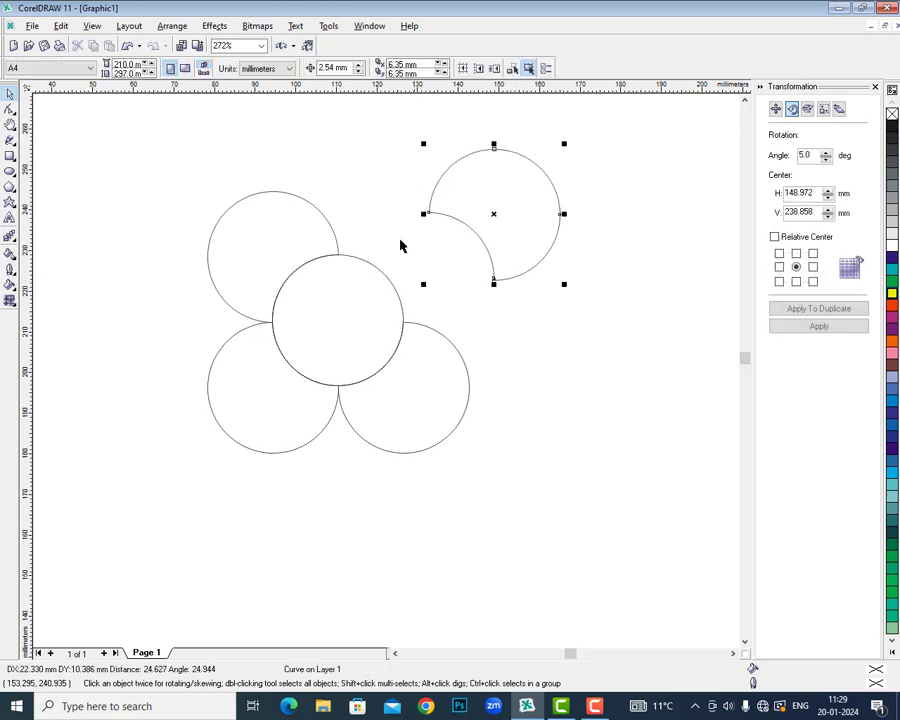
pyautogui.moveTo(285, 244); pyautogui.dragTo(230, 216)
pyautogui.moveTo(229, 430); pyautogui.dragTo(200, 475)
pyautogui.moveTo(430, 408); pyautogui.dragTo(494, 459)
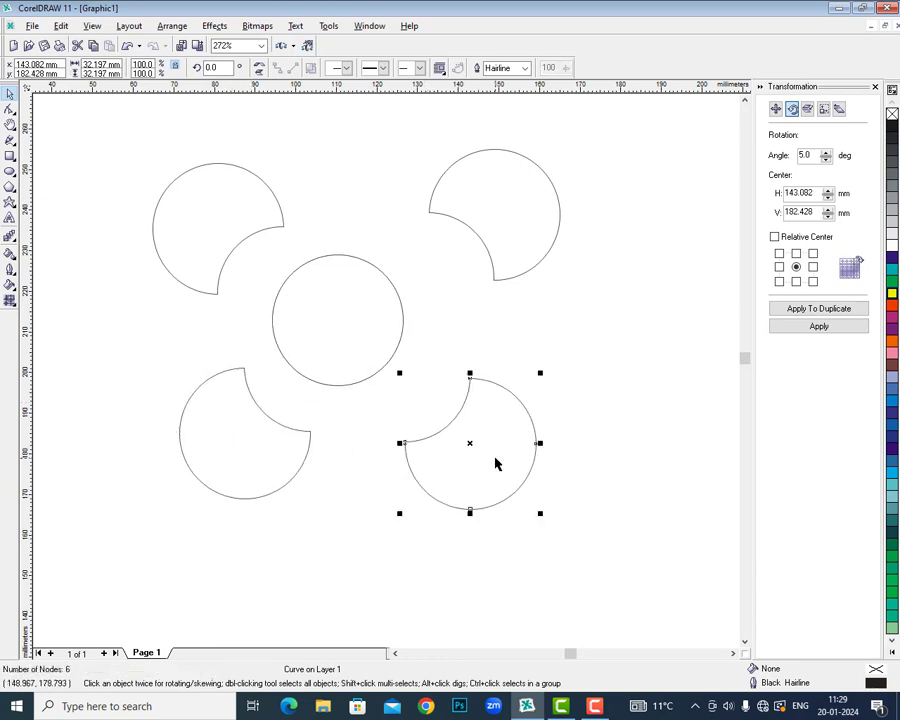
# - Undo the moves of the four outer pieces so they surround the central circle again
pyautogui.hotkey('ctrl', 'z')
pyautogui.hotkey('ctrl', 'z')
pyautogui.hotkey('ctrl', 'z')
pyautogui.hotkey('ctrl', 'z')
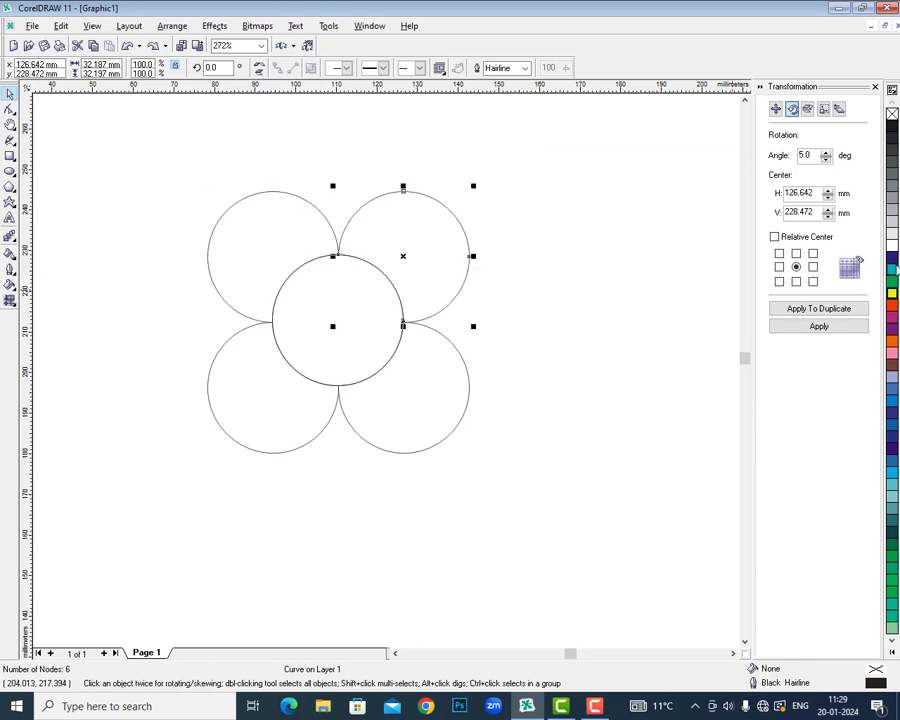
# - Fill the simplified outer pieces cyan at upper right, purple at upper left, red at lower right and green at lower left
pyautogui.click(891, 270)
pyautogui.click(310, 248)
pyautogui.click(891, 330)
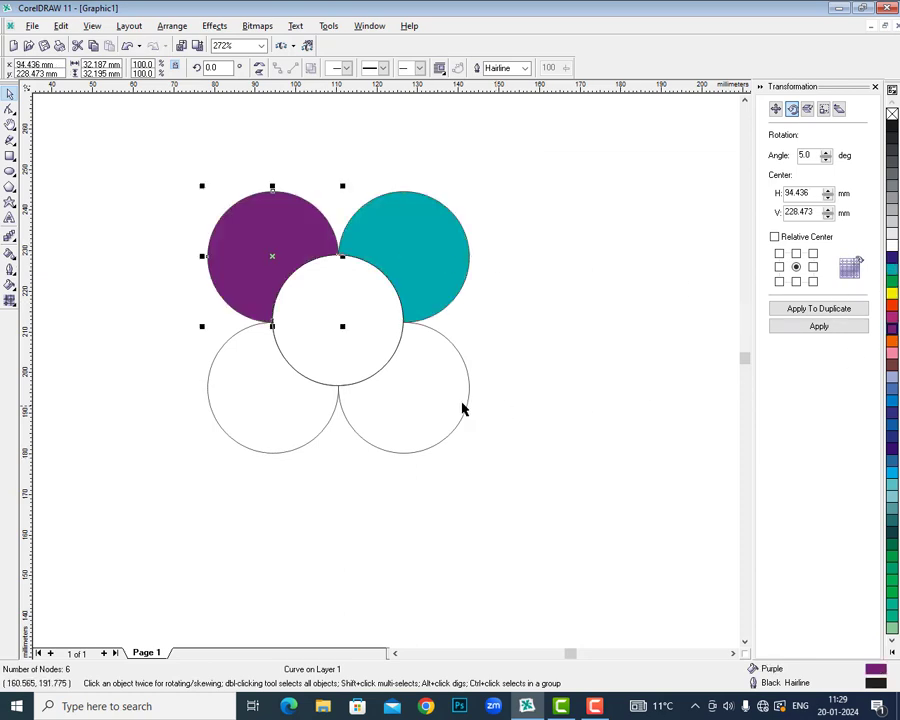
pyautogui.click(462, 408)
pyautogui.click(891, 312)
pyautogui.click(325, 410)
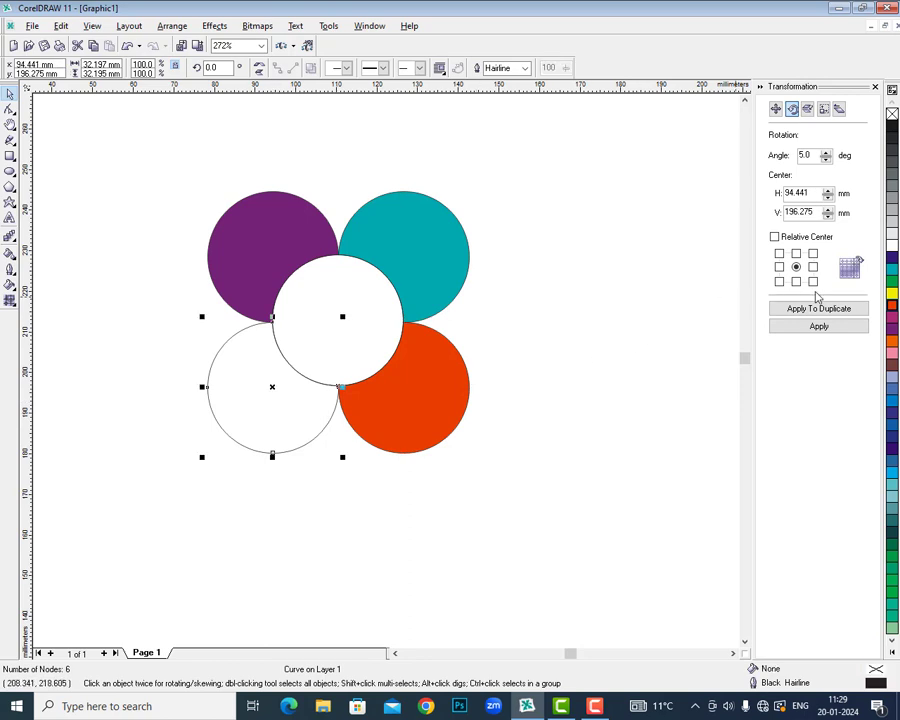
pyautogui.click(891, 287)
# - Fill the central circle blue and move it to the right, clear of the four coloured pieces
pyautogui.click(368, 318)
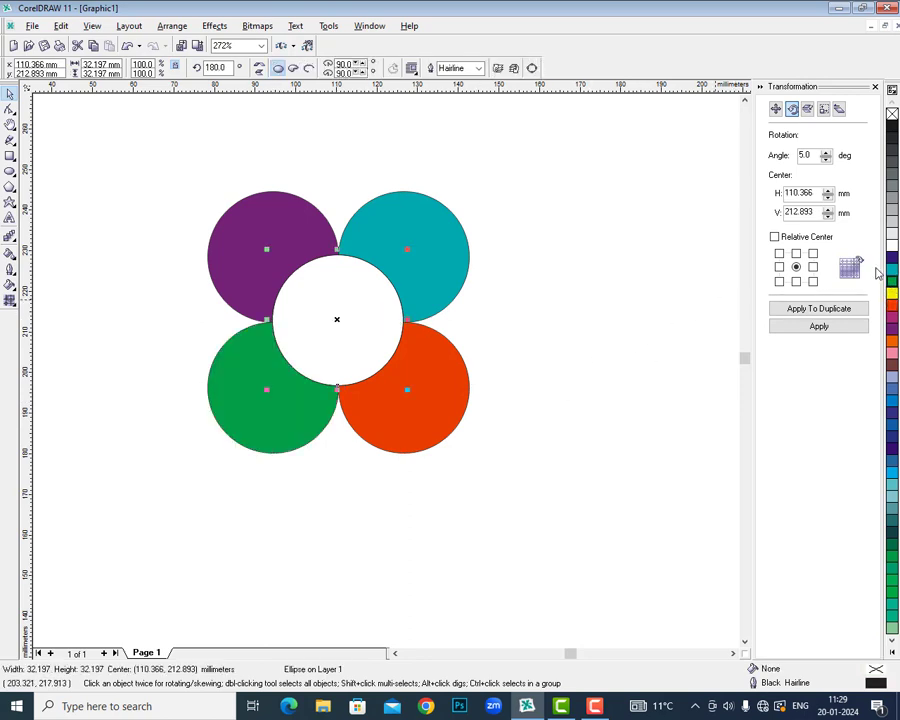
pyautogui.click(893, 258)
pyautogui.moveTo(393, 338); pyautogui.dragTo(676, 270)
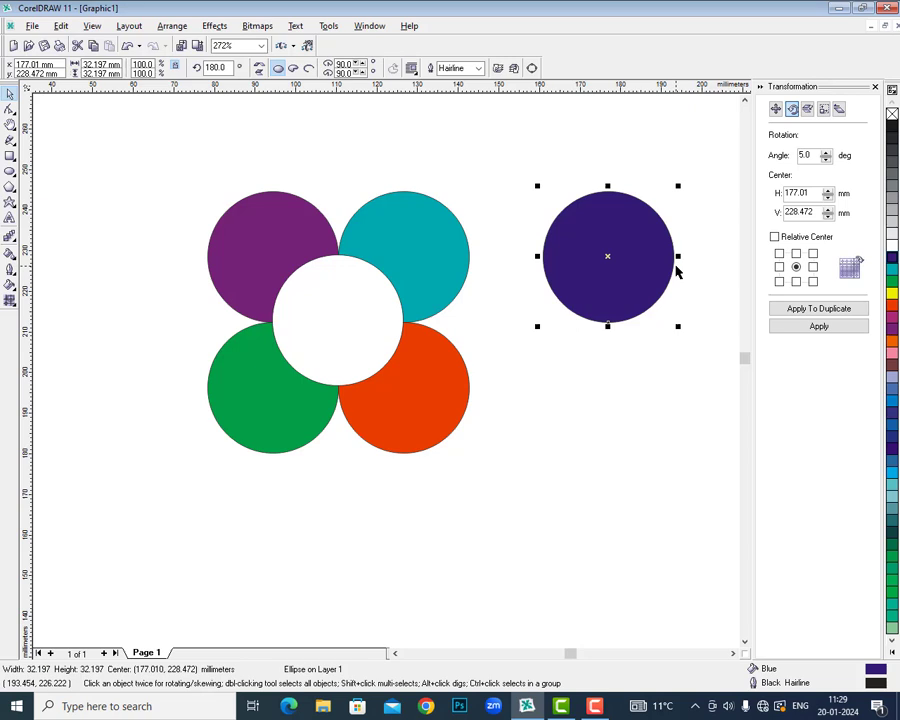
# - Undo the circle's move, the colour fills and the simplification, restoring the five overlapping outlined circles
pyautogui.hotkey('ctrl', 'z')
pyautogui.hotkey('ctrl', 'z')
pyautogui.hotkey('ctrl', 'z')
pyautogui.hotkey('ctrl', 'z')
pyautogui.hotkey('ctrl', 'z')
pyautogui.hotkey('ctrl', 'z')
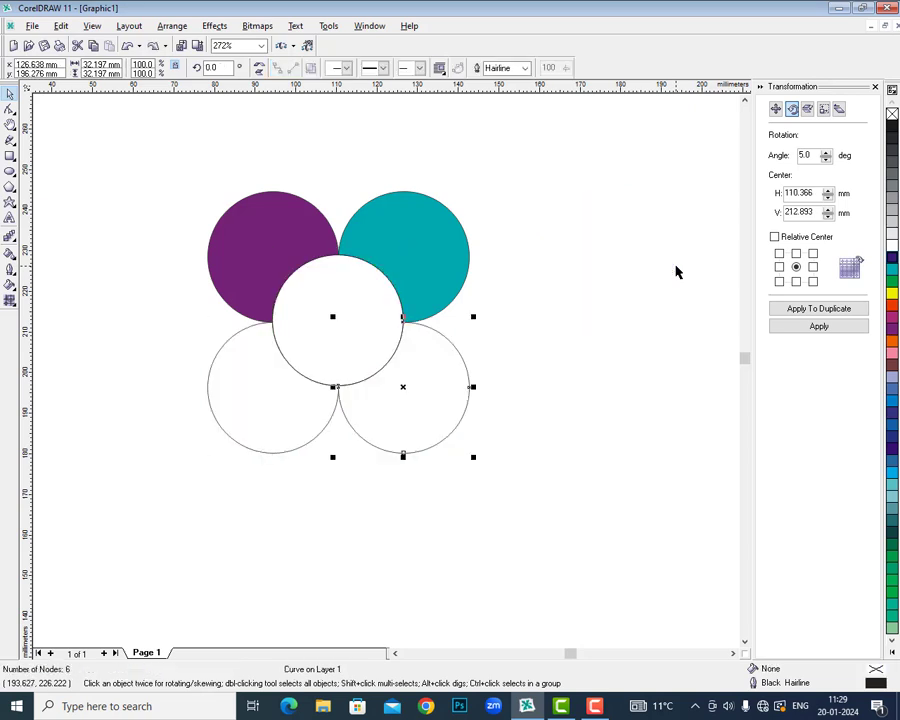
pyautogui.hotkey('ctrl', 'z')
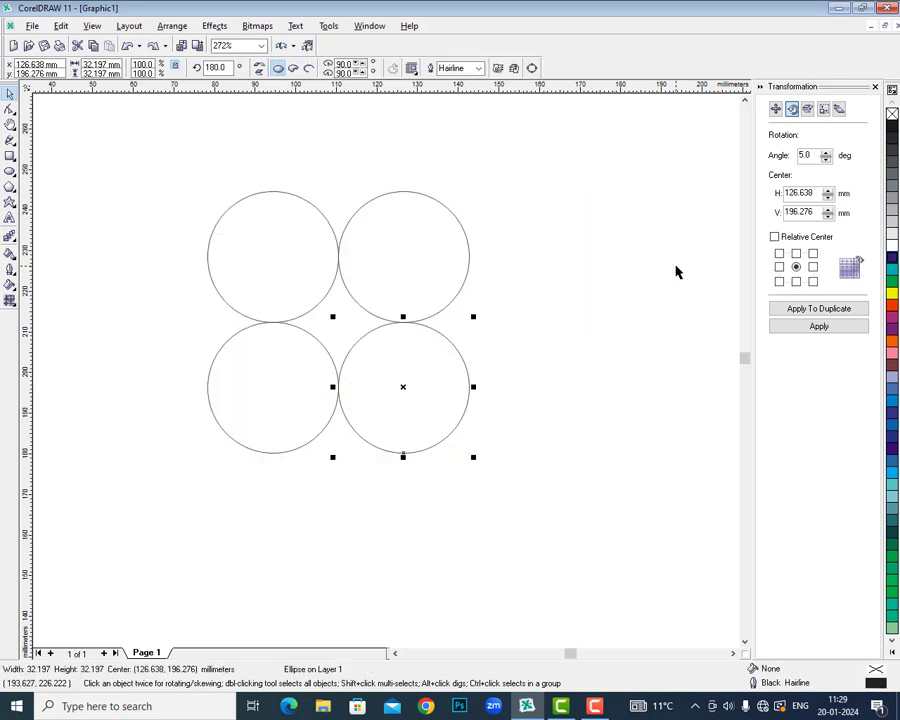
pyautogui.hotkey('ctrl', 'shift', 'z')
# - Apply Front Minus Back to all five overlapping circles and undo it
pyautogui.moveTo(145, 140); pyautogui.dragTo(599, 532)
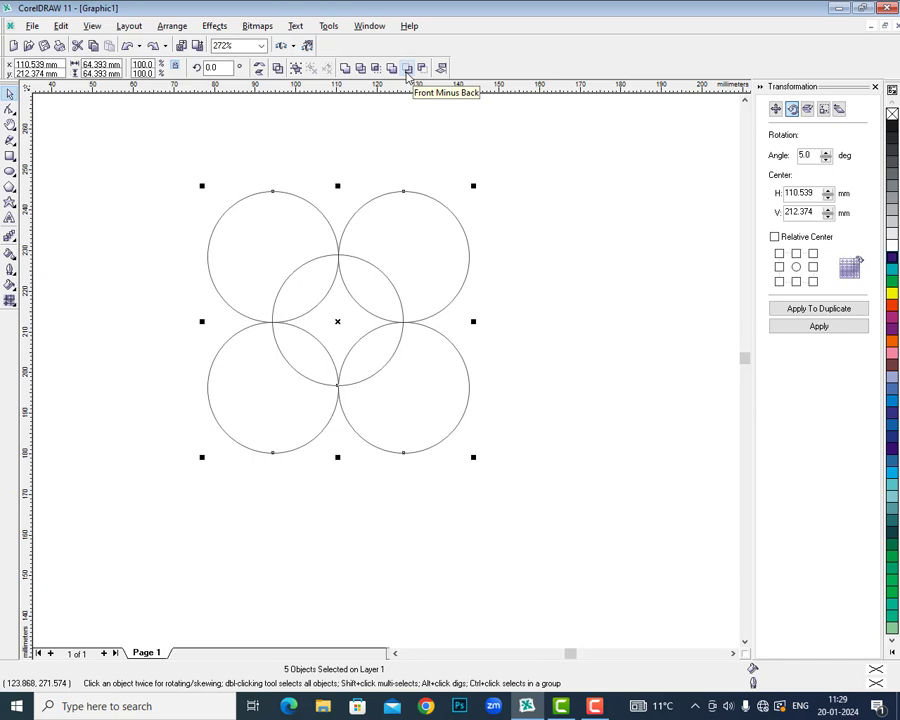
pyautogui.click(407, 68)
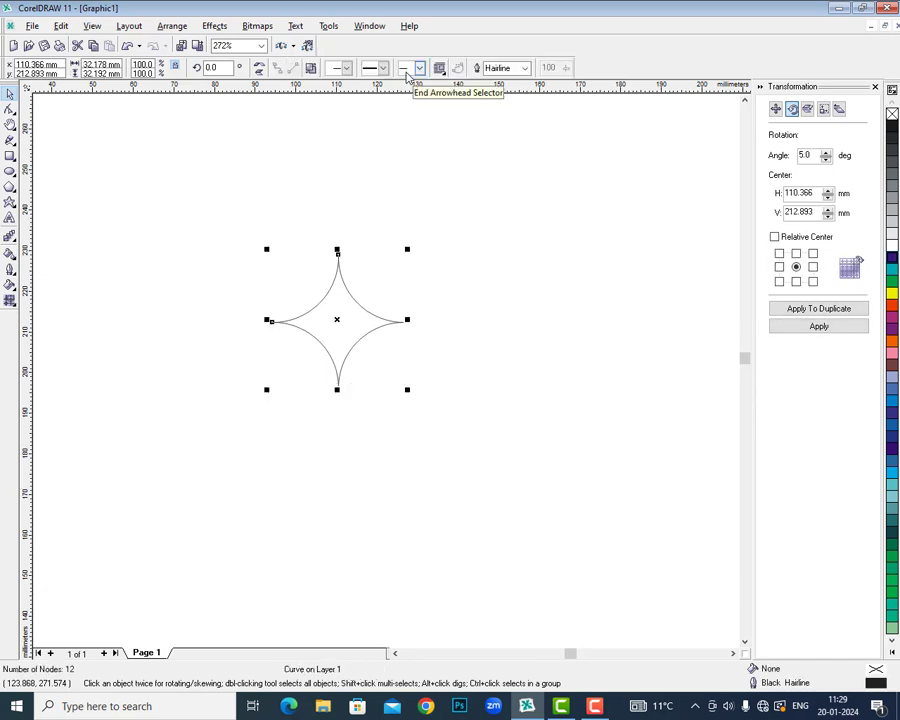
pyautogui.hotkey('ctrl', 'z')
# - Apply Back Minus Front to all five overlapping circles and undo it
pyautogui.hotkey('ctrl', 'a')
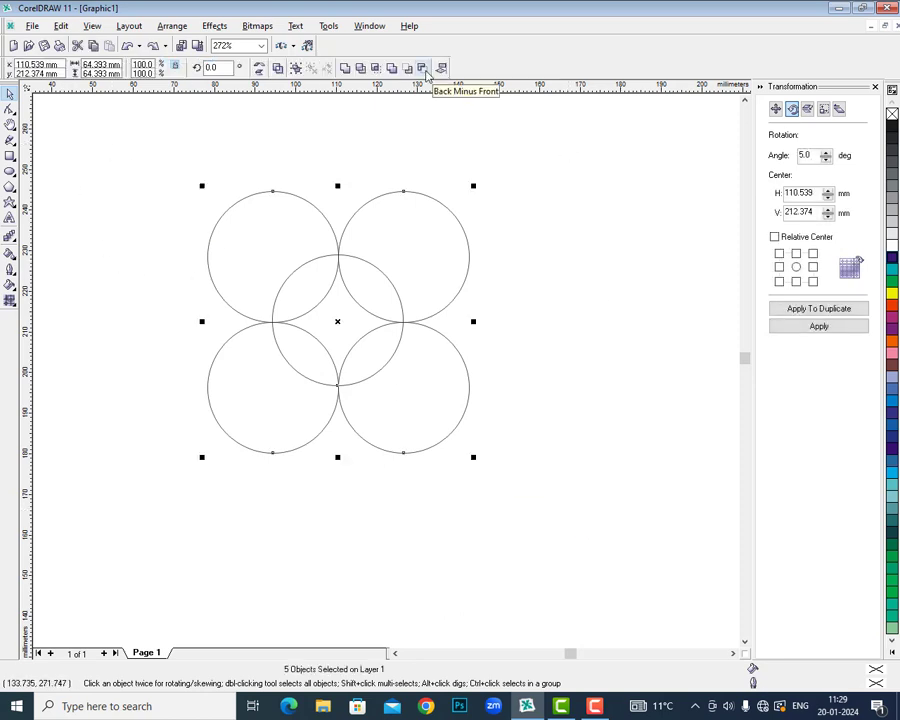
pyautogui.click(422, 68)
pyautogui.hotkey('ctrl', 'z')
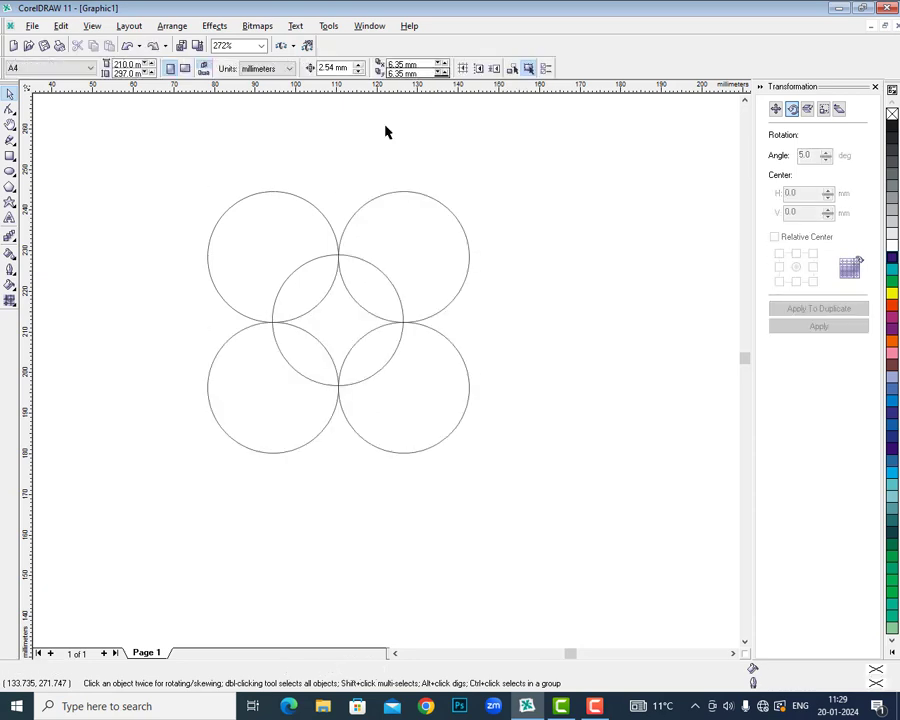
# - Open the Align and Distribute options for the five selected circles and close them
pyautogui.moveTo(164, 150); pyautogui.dragTo(550, 523)
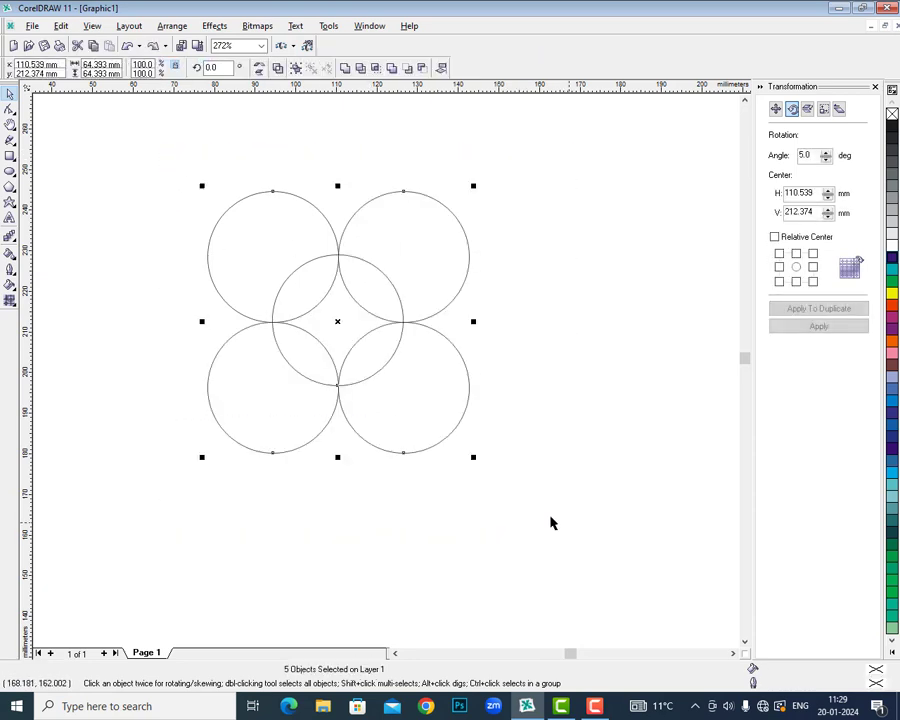
pyautogui.click(442, 68)
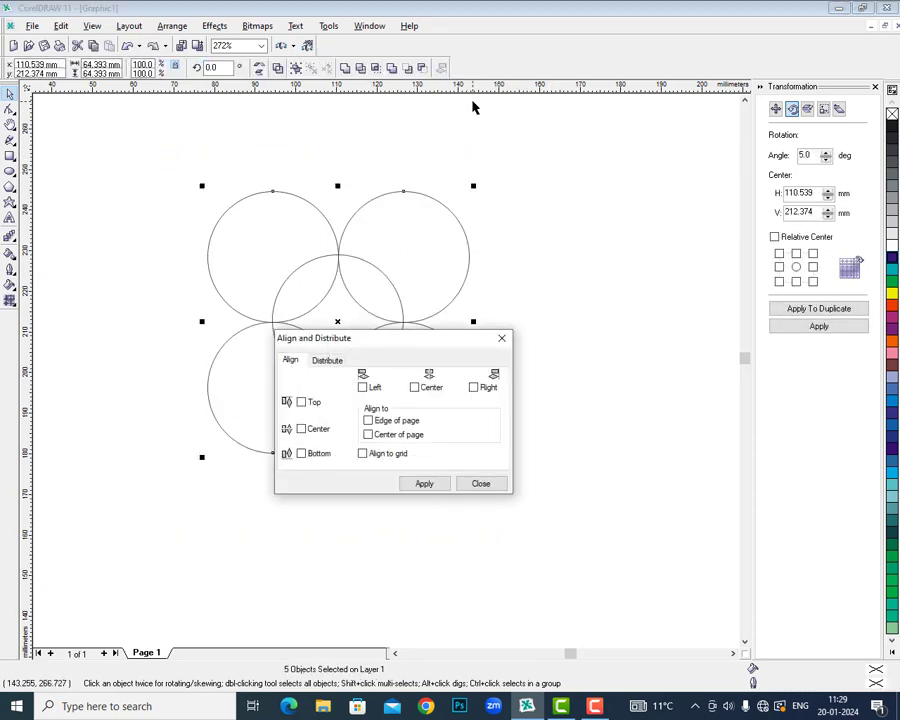
pyautogui.click(481, 483)
# - Show the Shaping docker with its Trim options for the selected circles and close it
pyautogui.click(172, 26)
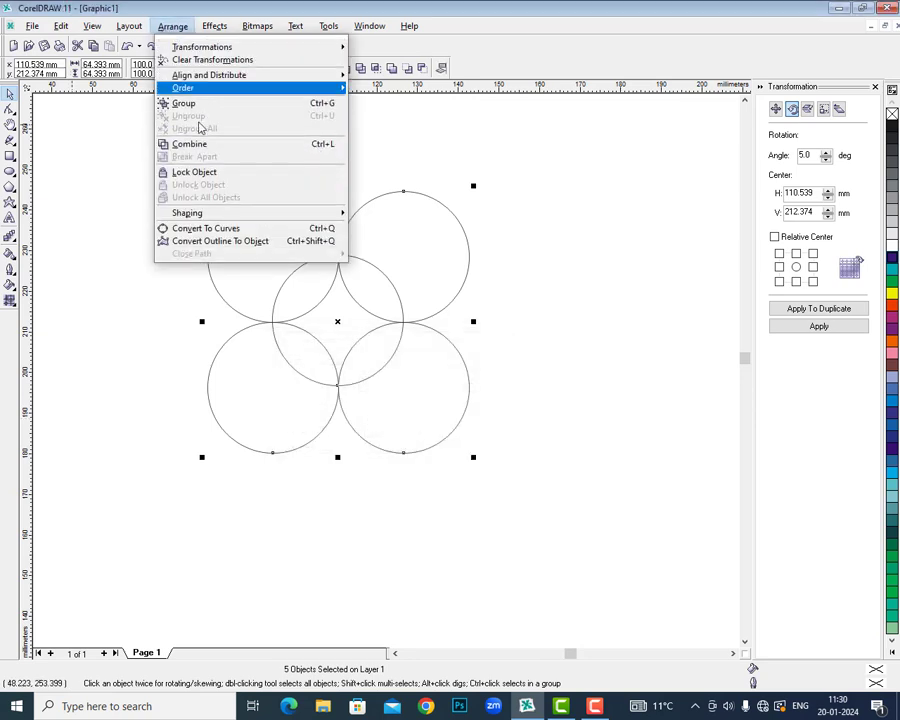
pyautogui.moveTo(240, 215)
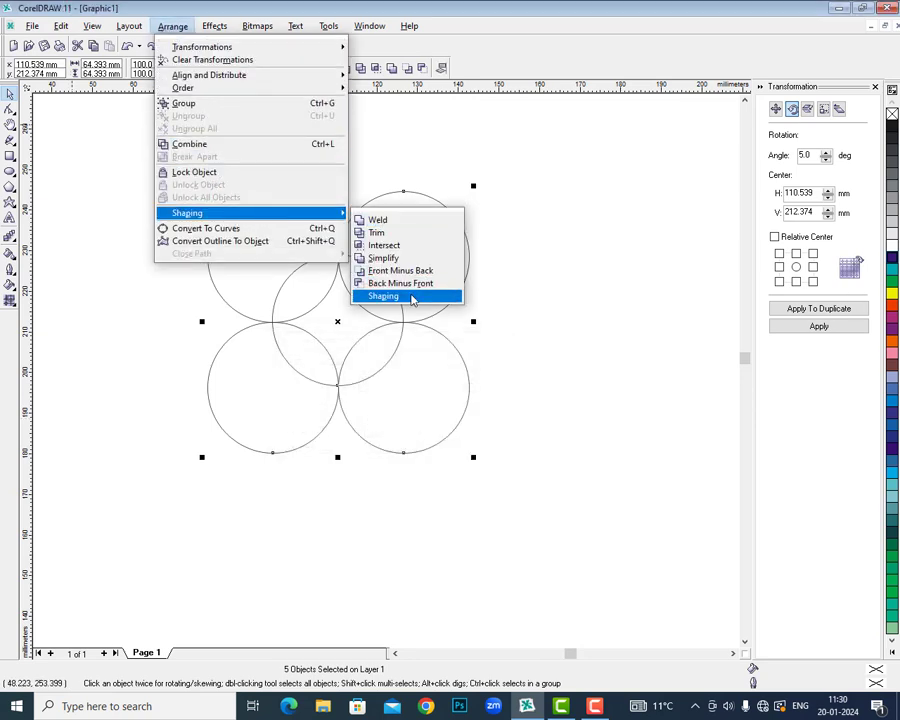
pyautogui.click(410, 295)
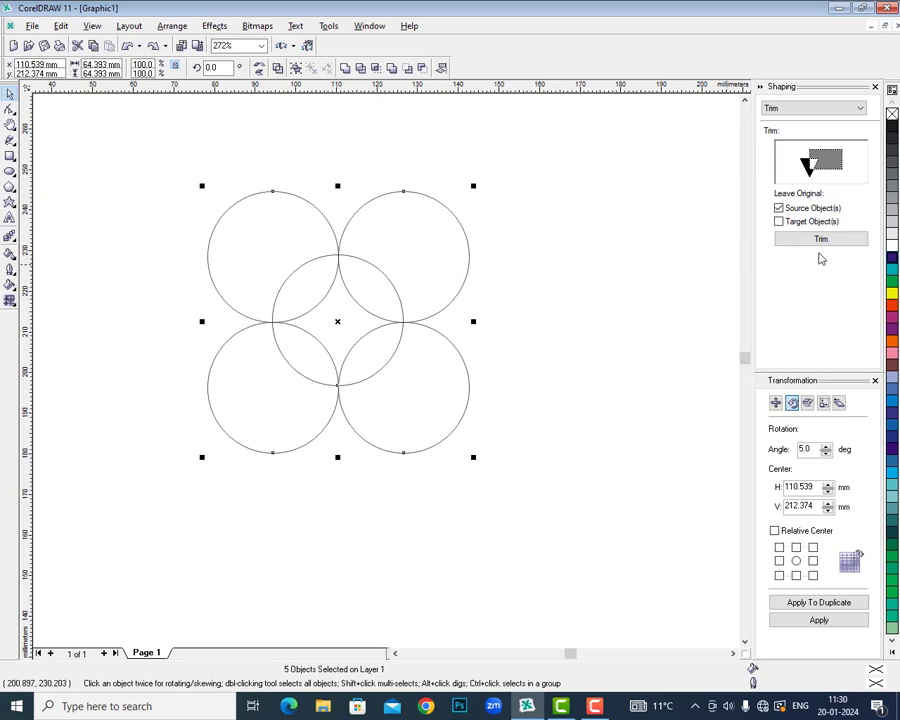
pyautogui.click(875, 88)
# - Review the remaining Arrange commands and delete the five circles from the page
pyautogui.click(174, 26)
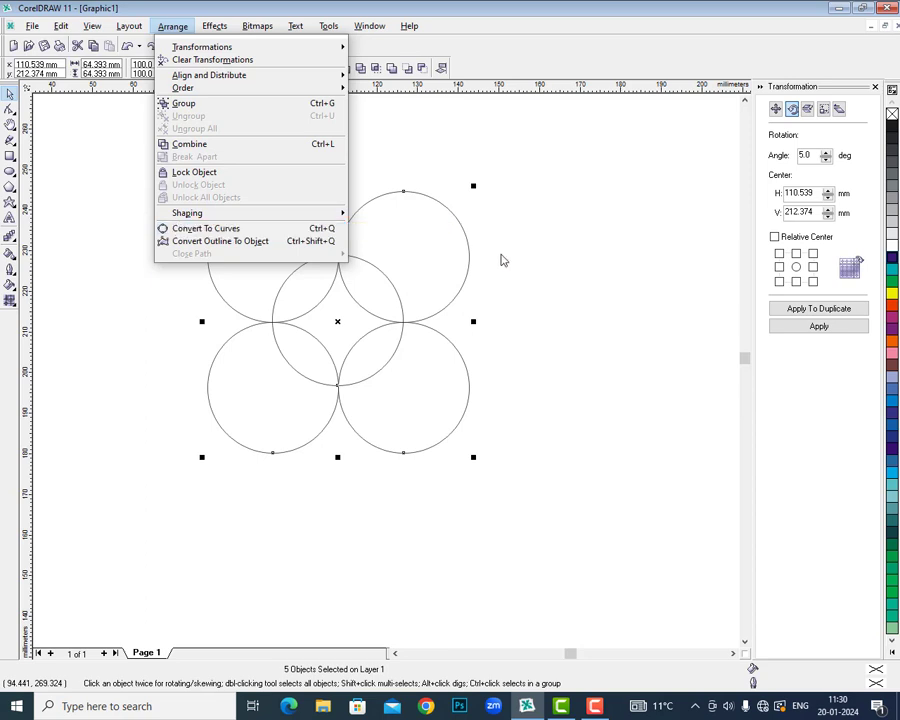
pyautogui.click(540, 258)
pyautogui.press('Delete')
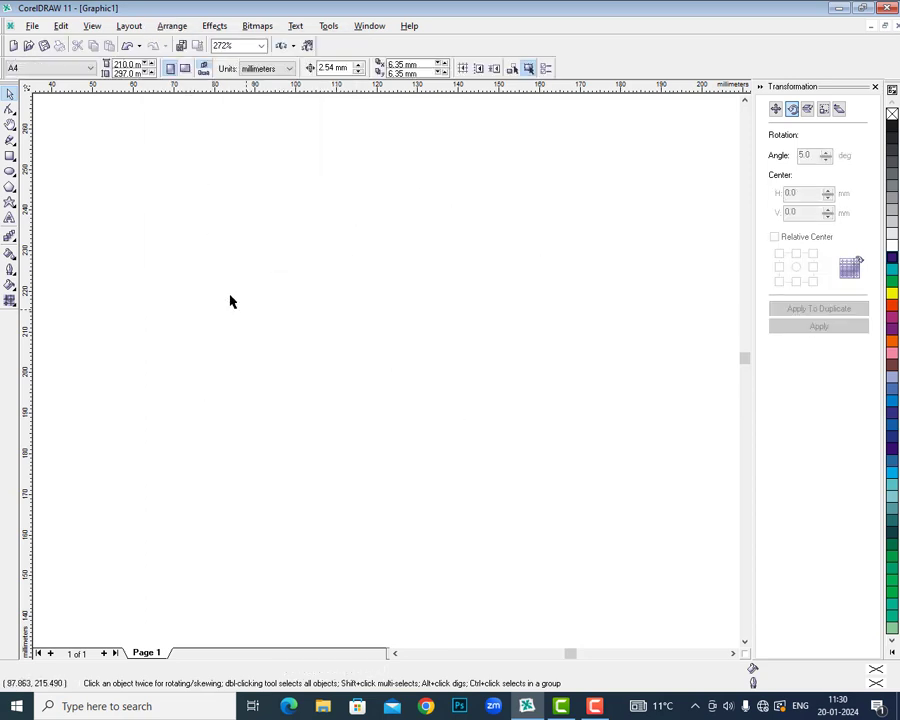
# - Draw a rectangle about 90 × 21 mm in the middle of the page and round all its corners to about 40
pyautogui.click(10, 156)
pyautogui.moveTo(240, 269); pyautogui.dragTo(387, 337)
pyautogui.moveTo(476, 355); pyautogui.dragTo(604, 353)
pyautogui.click(10, 109)
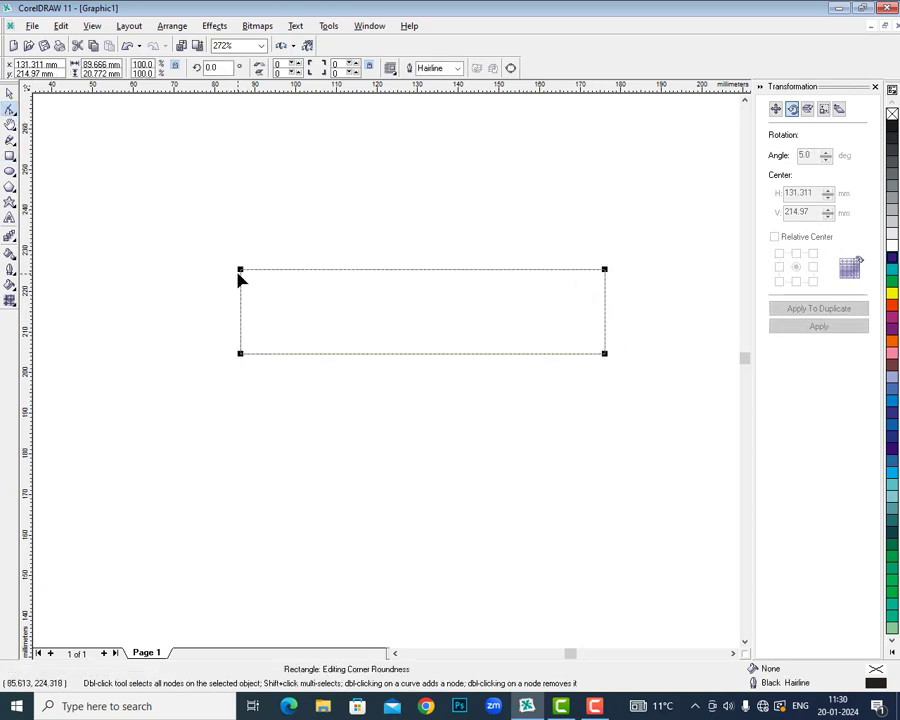
pyautogui.moveTo(240, 270); pyautogui.dragTo(258, 284)
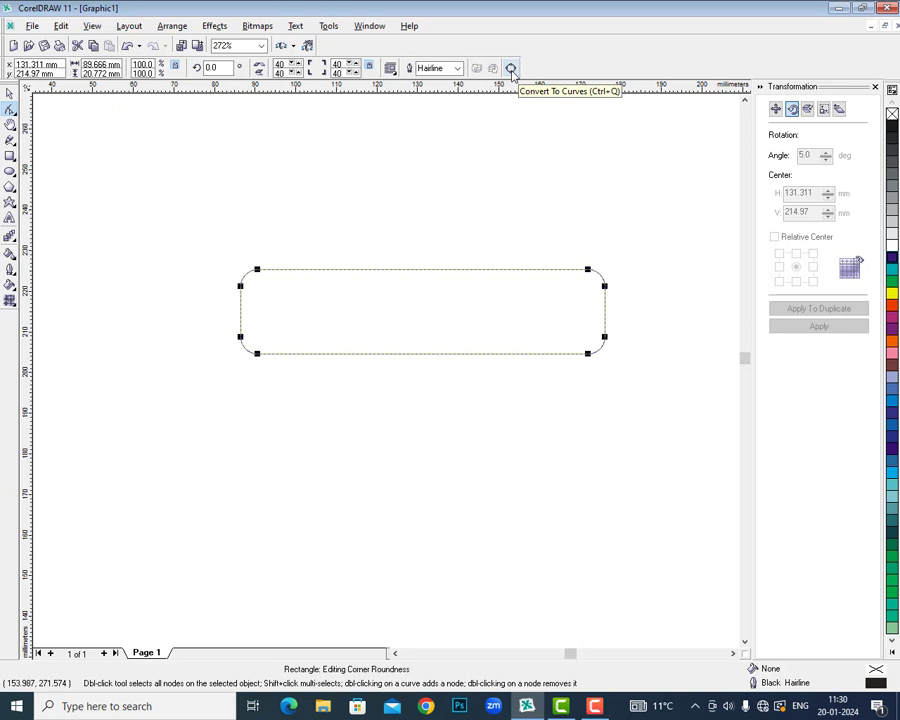
# - Add the artistic text PARAMOUNT above the rounded rectangle
pyautogui.click(10, 219)
pyautogui.click(458, 416)
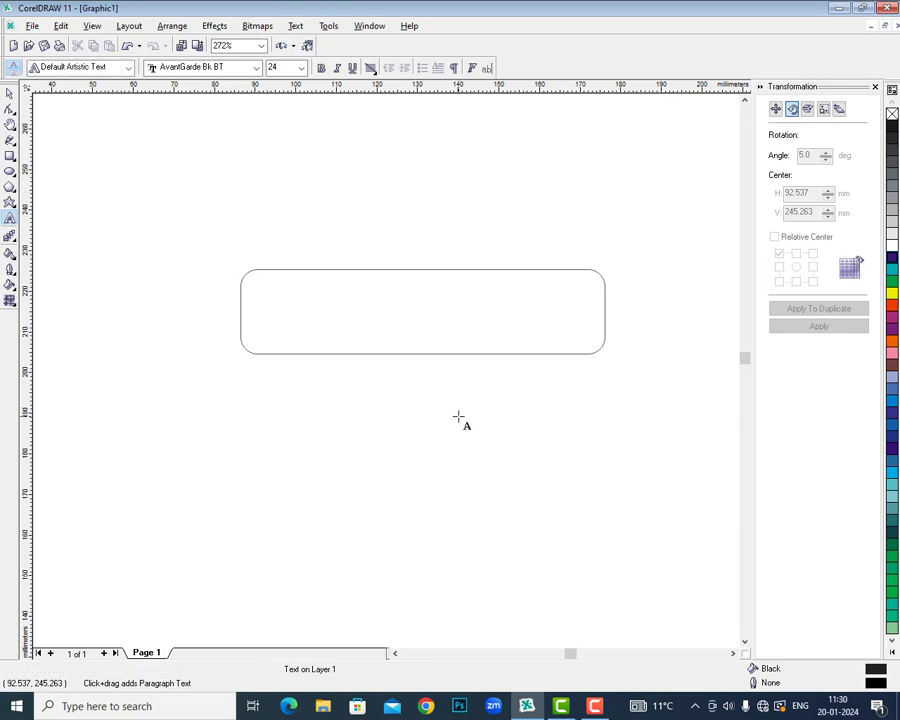
pyautogui.write('PARAMOUNT')
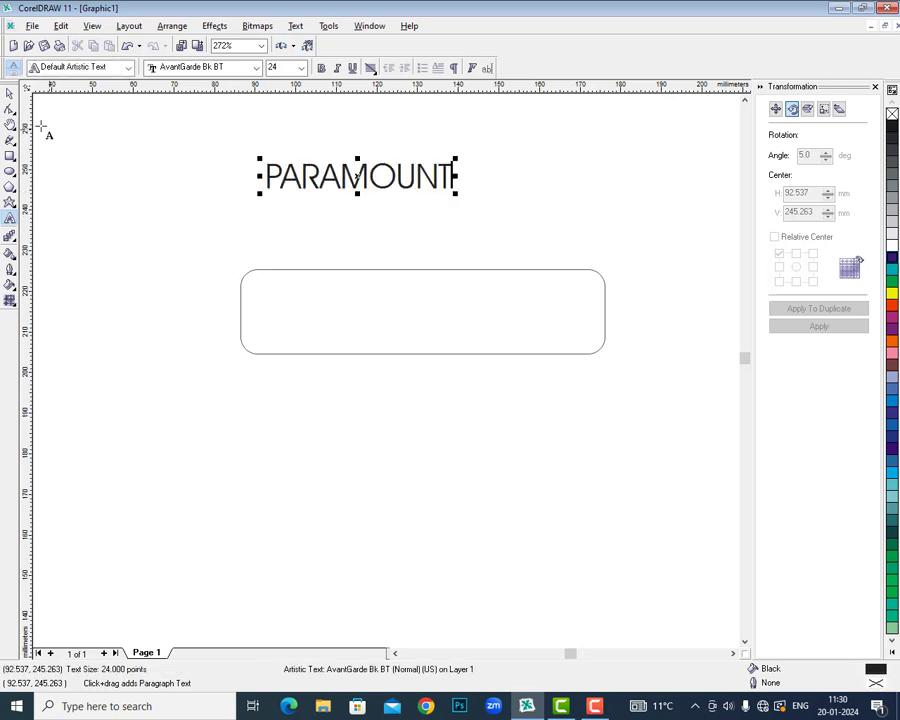
# - Set the PARAMOUNT text in Baskerville Old Face, scale it to about 34 pt and convert it to curves
pyautogui.hotkey('ctrl', 'space')
pyautogui.moveTo(458, 196); pyautogui.dragTo(598, 212)
pyautogui.click(256, 67)
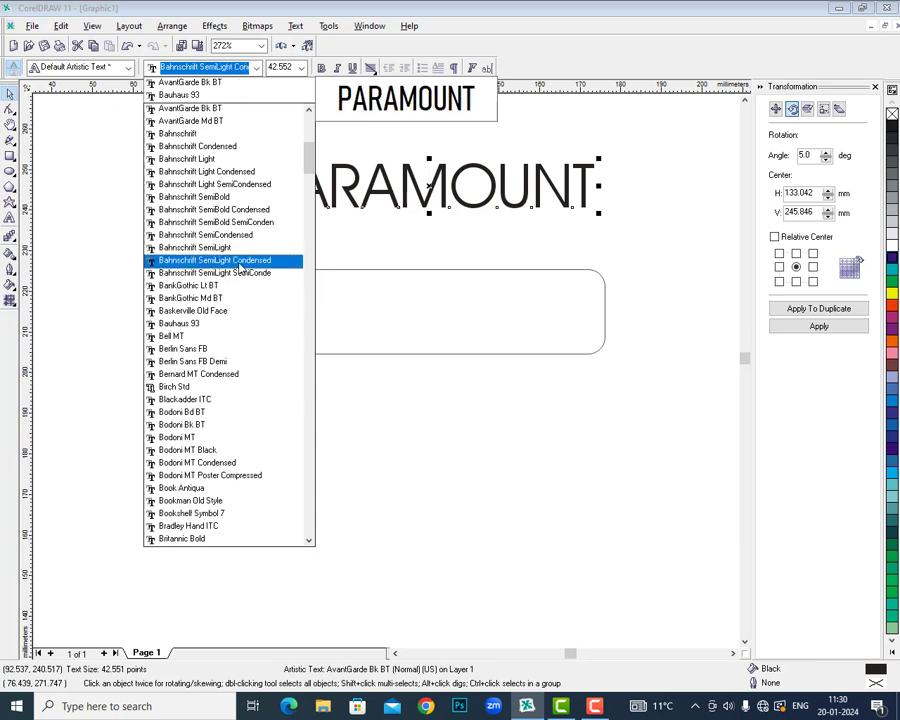
pyautogui.click(235, 314)
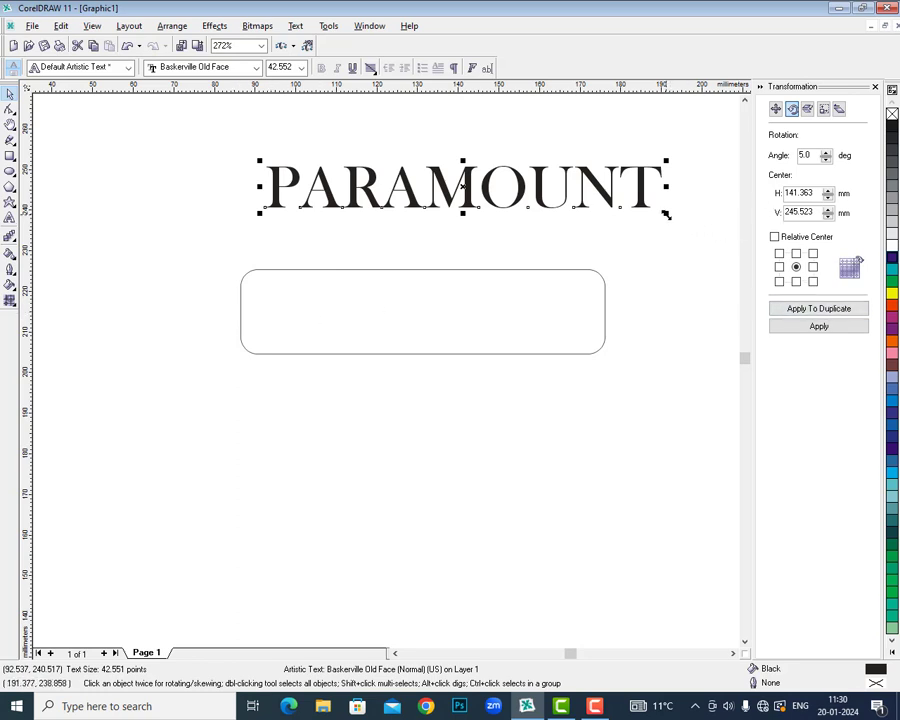
pyautogui.moveTo(665, 213); pyautogui.dragTo(586, 210)
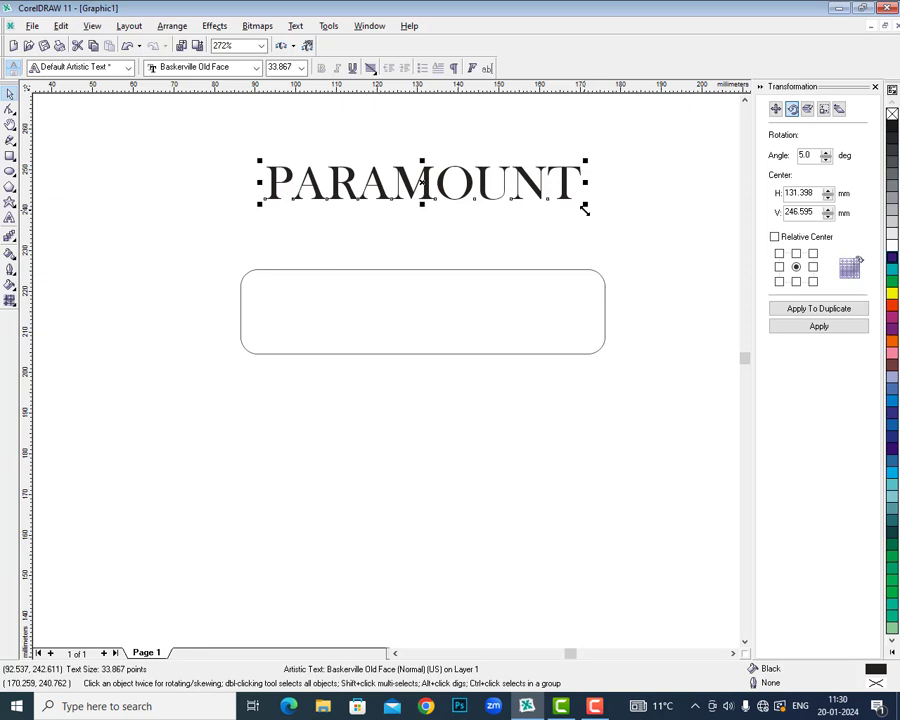
pyautogui.click(172, 26)
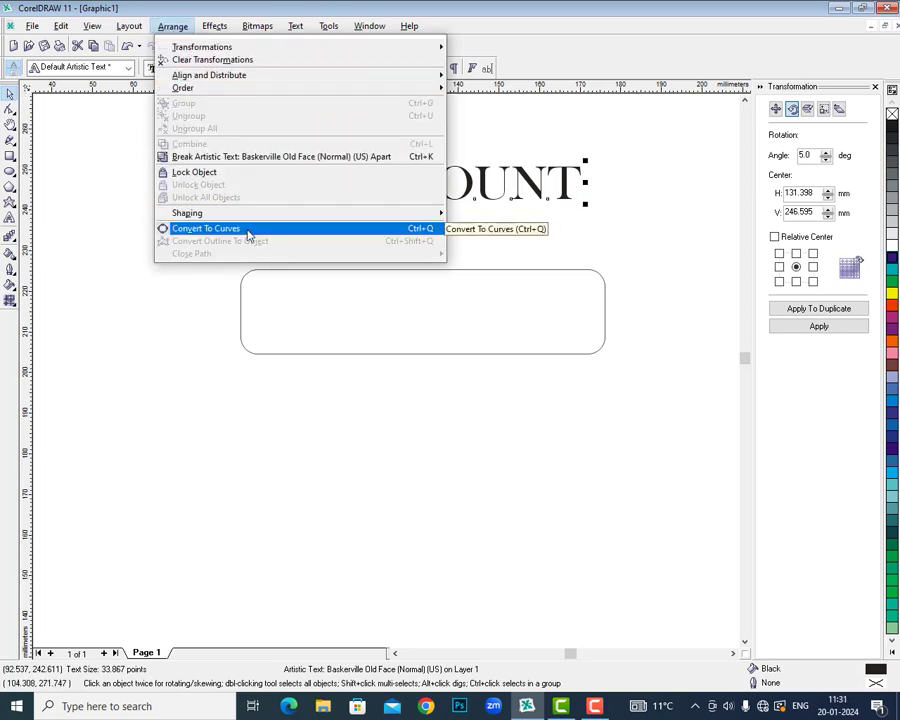
pyautogui.click(249, 231)
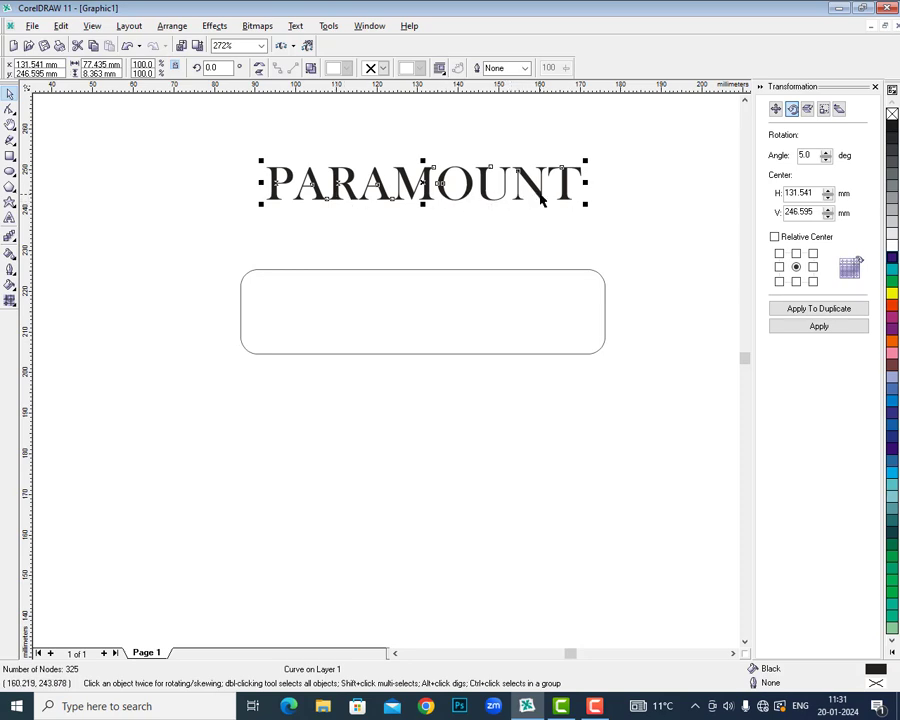
# - Convert the rounded rectangle to curves and pull the two nodes of its upper-left corner inward to distort the outline
pyautogui.click(500, 362)
pyautogui.click(500, 356)
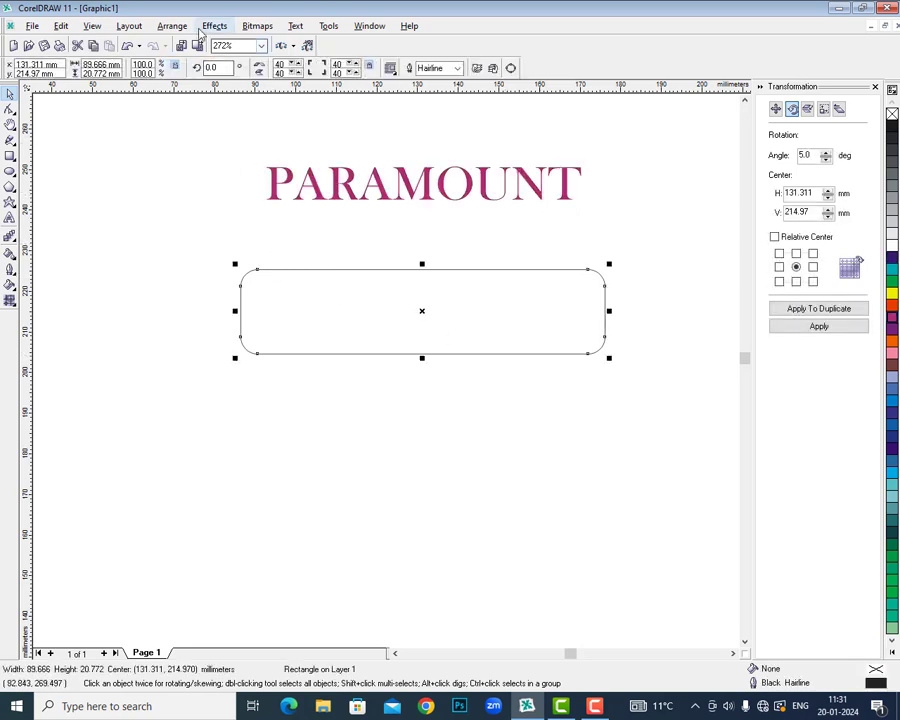
pyautogui.click(200, 27)
pyautogui.moveTo(185, 27)
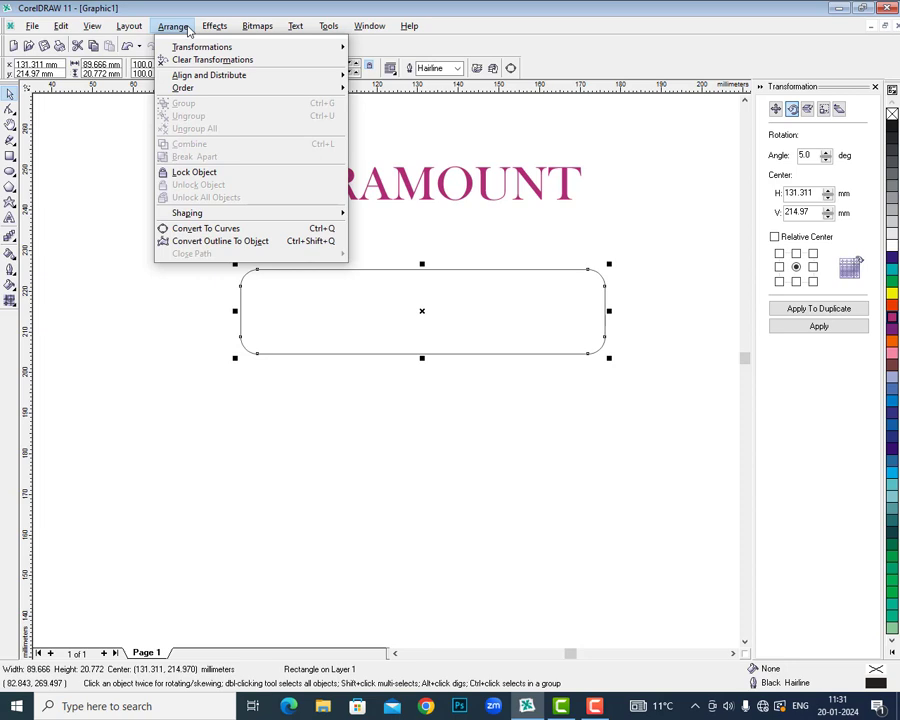
pyautogui.click(224, 229)
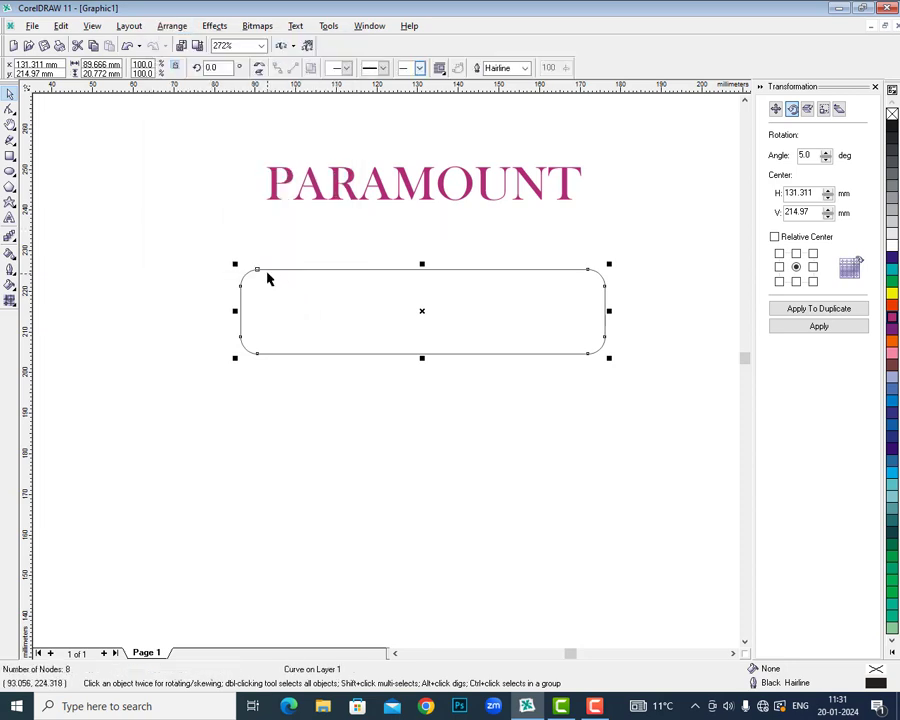
pyautogui.moveTo(256, 270); pyautogui.dragTo(566, 305)
pyautogui.moveTo(240, 287); pyautogui.dragTo(381, 292)
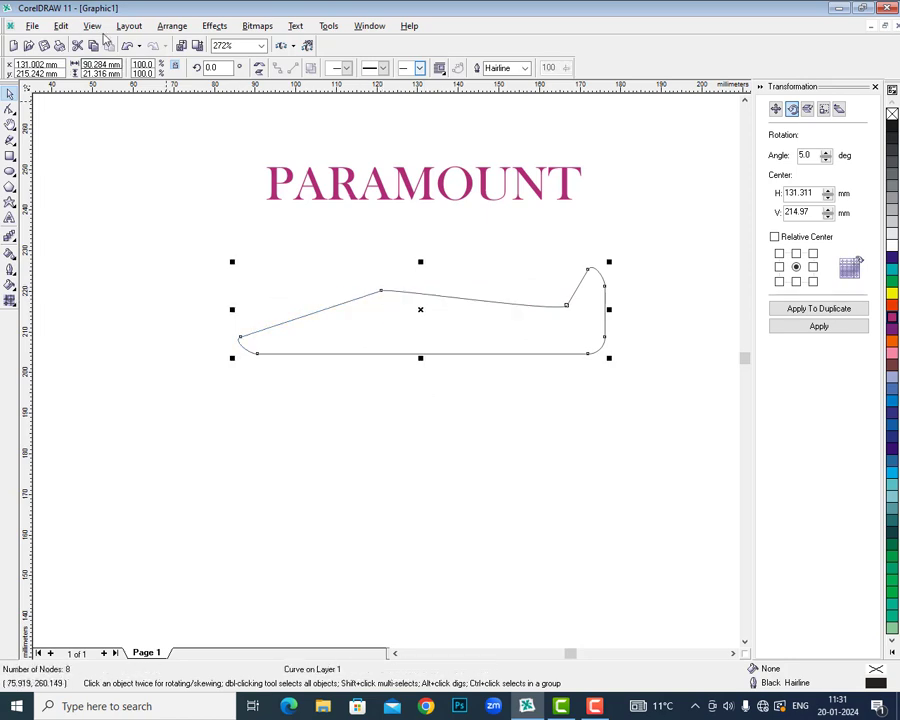
# - Convert the distorted shape's outline to an object and bend two of its upper edge segments upward with the Shape tool
pyautogui.click(172, 26)
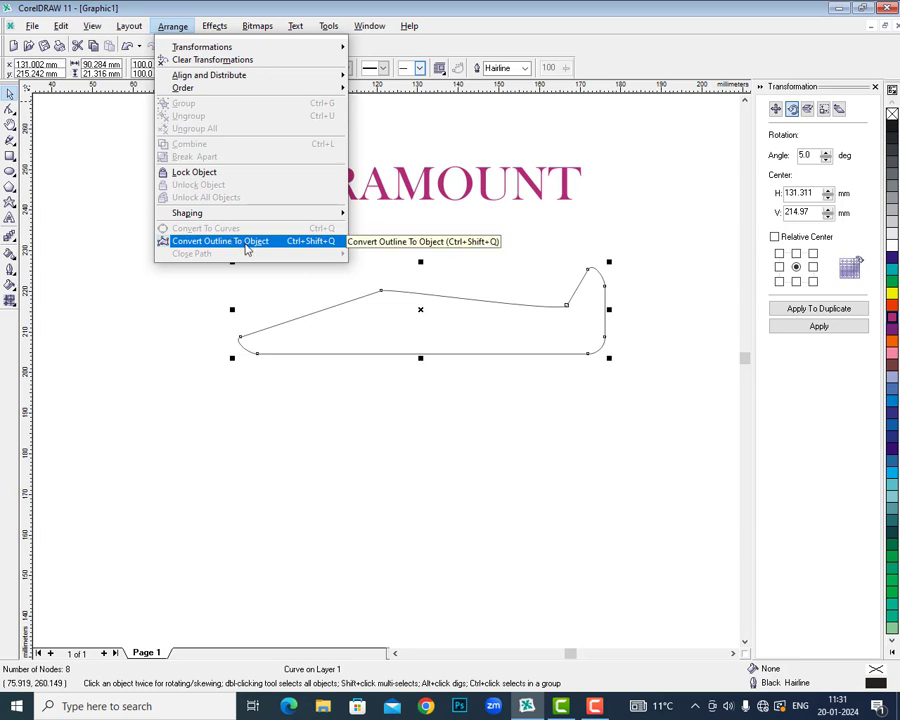
pyautogui.click(289, 241)
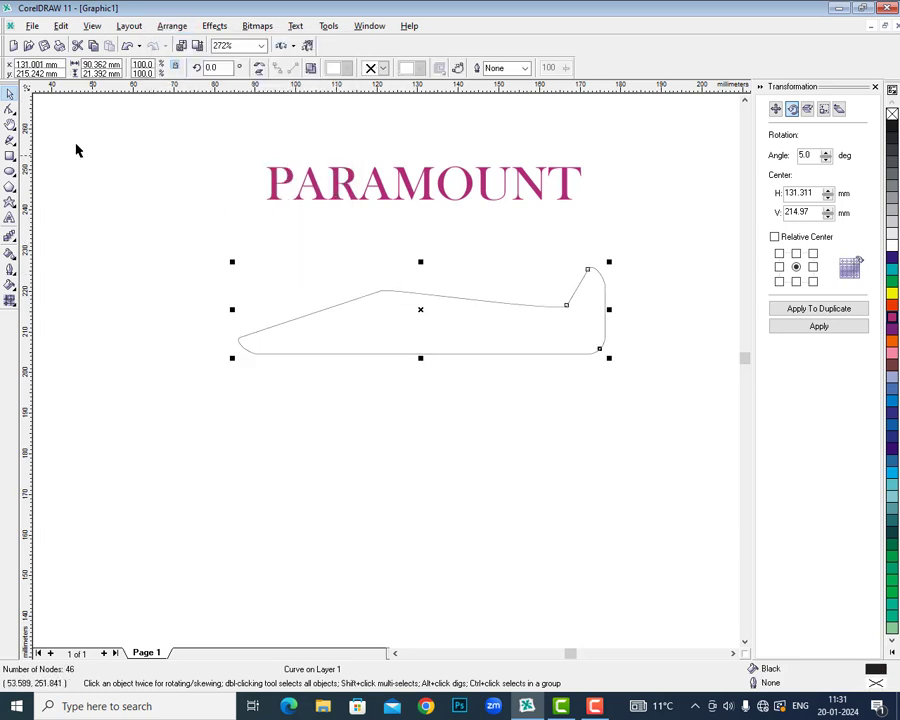
pyautogui.click(10, 110)
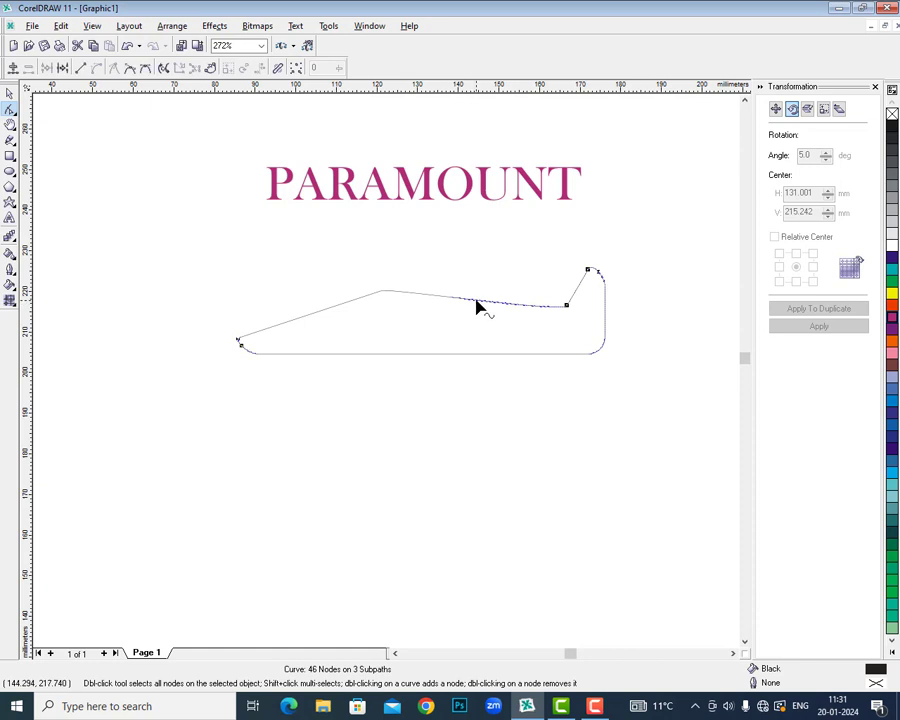
pyautogui.moveTo(478, 305); pyautogui.dragTo(436, 303)
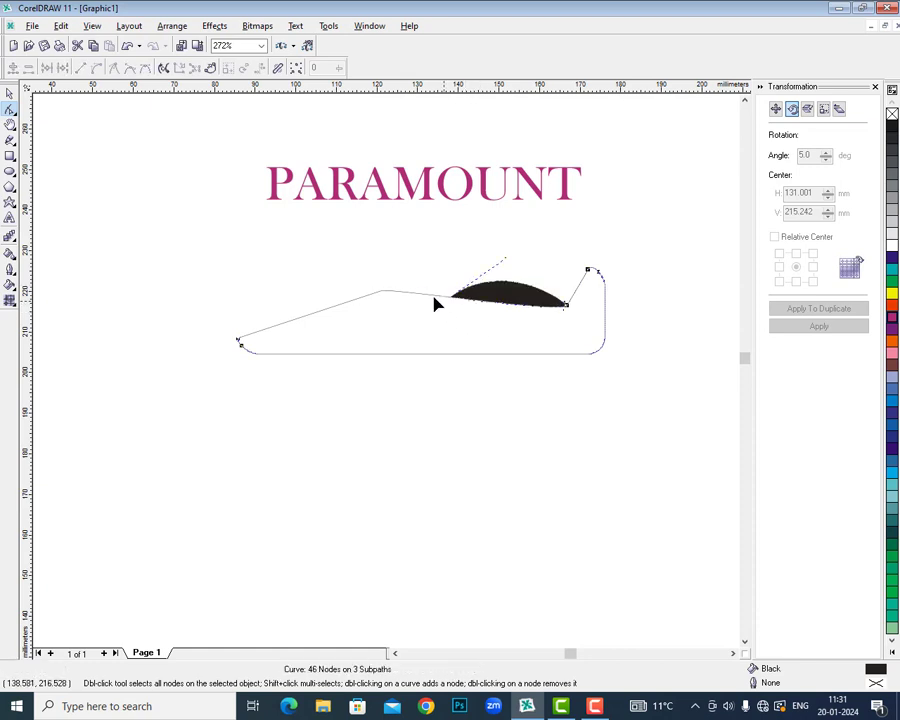
pyautogui.click(346, 303)
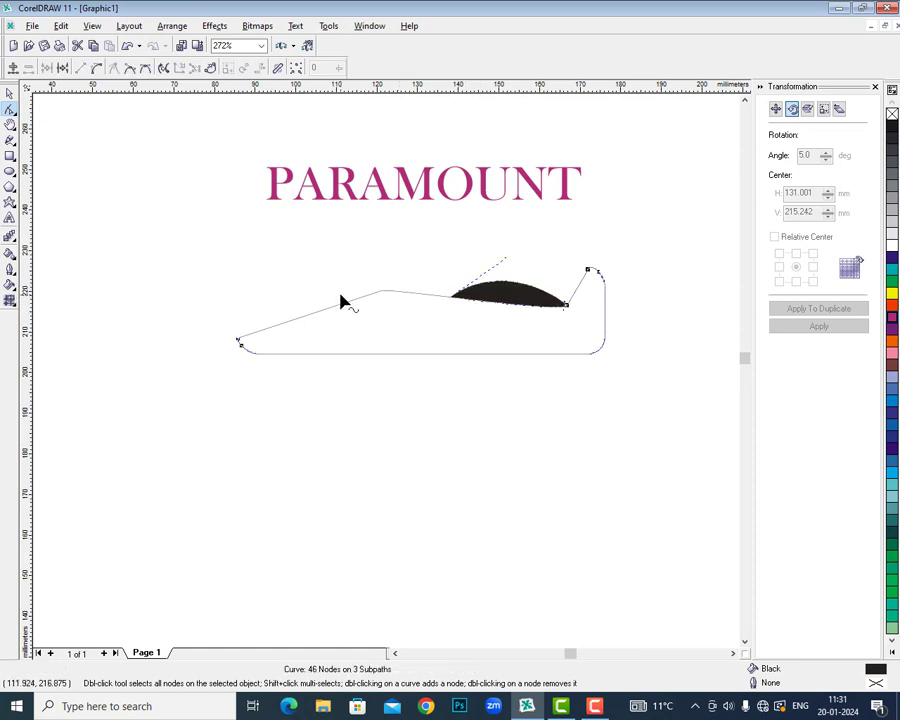
pyautogui.click(13, 67)
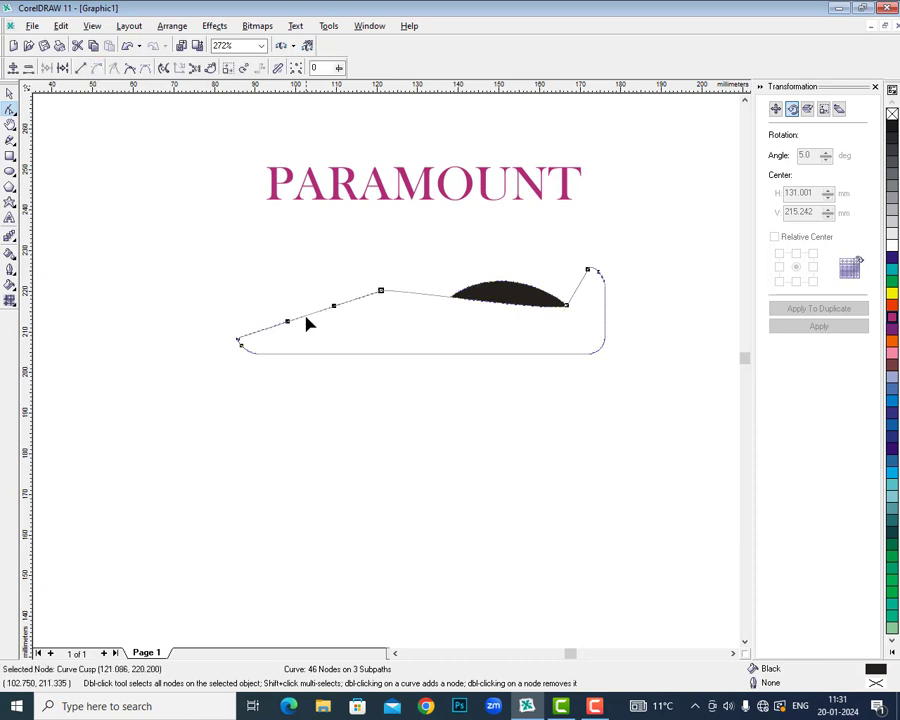
pyautogui.moveTo(307, 320); pyautogui.dragTo(300, 311)
pyautogui.moveTo(300, 302); pyautogui.dragTo(302, 305)
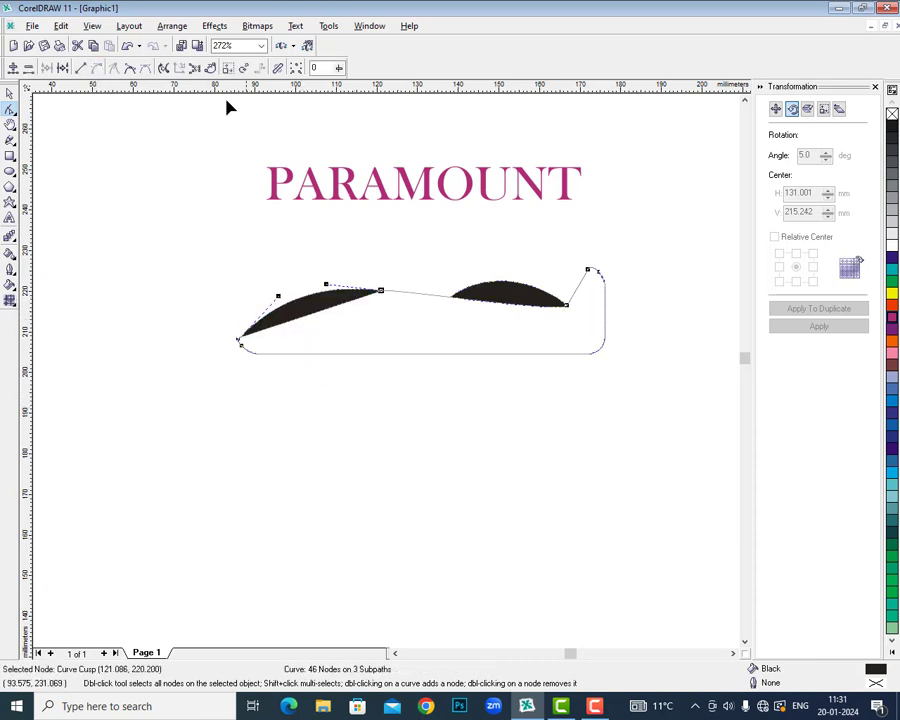
# - Review the Arrange commands available for the converted outline and delete all objects from the page
pyautogui.click(174, 27)
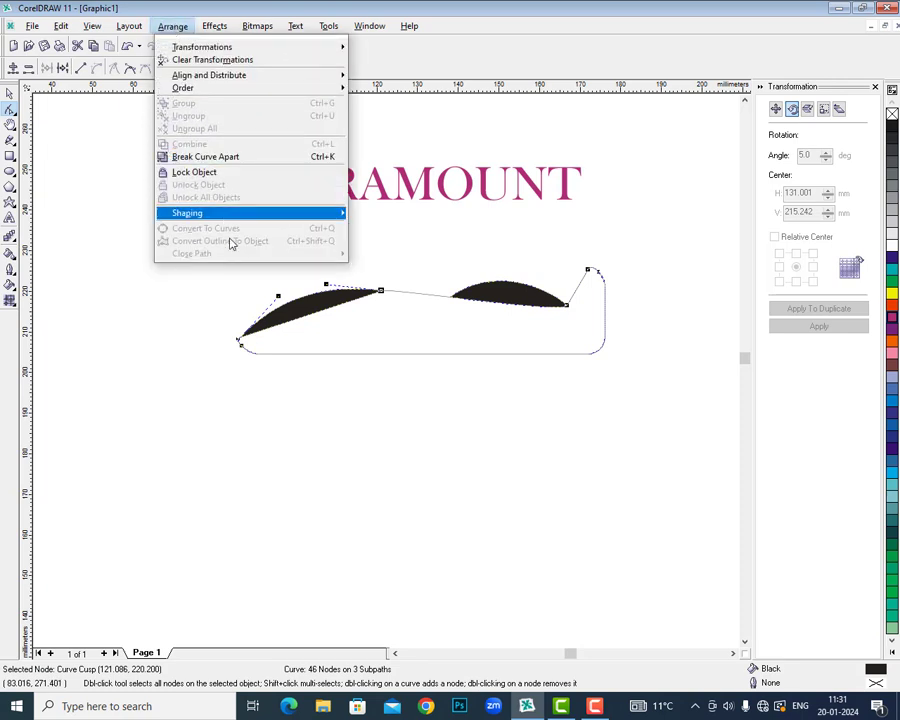
pyautogui.click(151, 326)
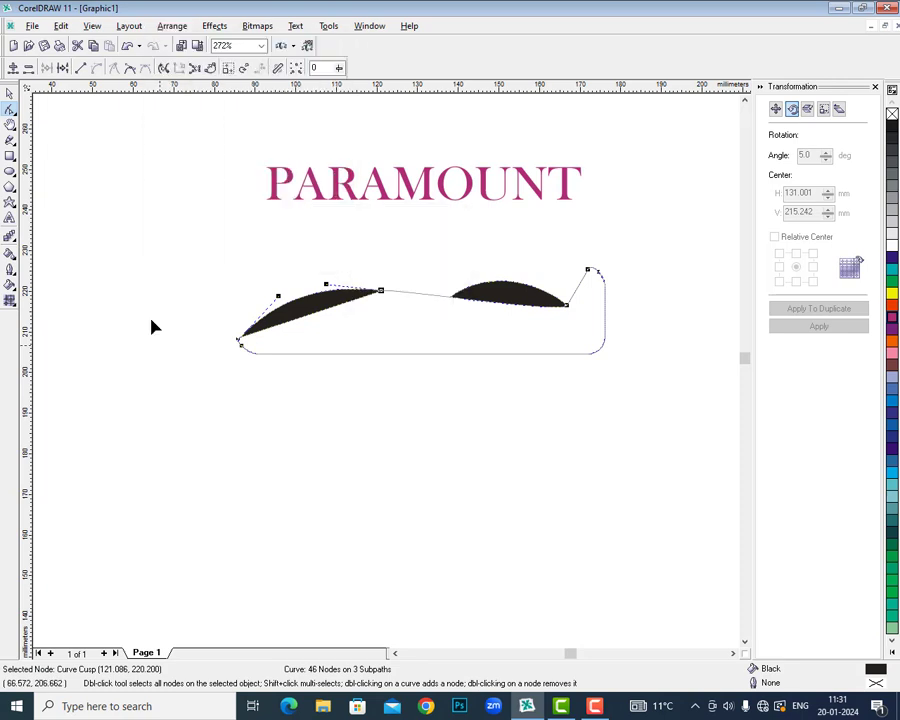
pyautogui.doubleClick(10, 93)
pyautogui.press('Delete')
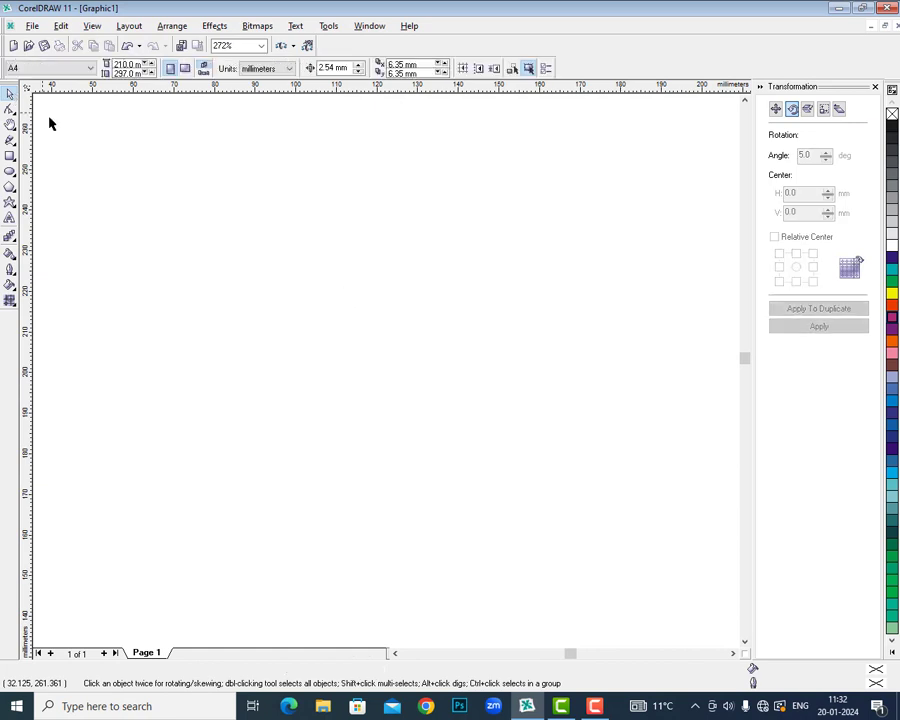
# - Draw a horizontal straight line about 98 mm long across the upper part of the page with the Freehand tool
pyautogui.click(10, 140)
pyautogui.click(236, 276)
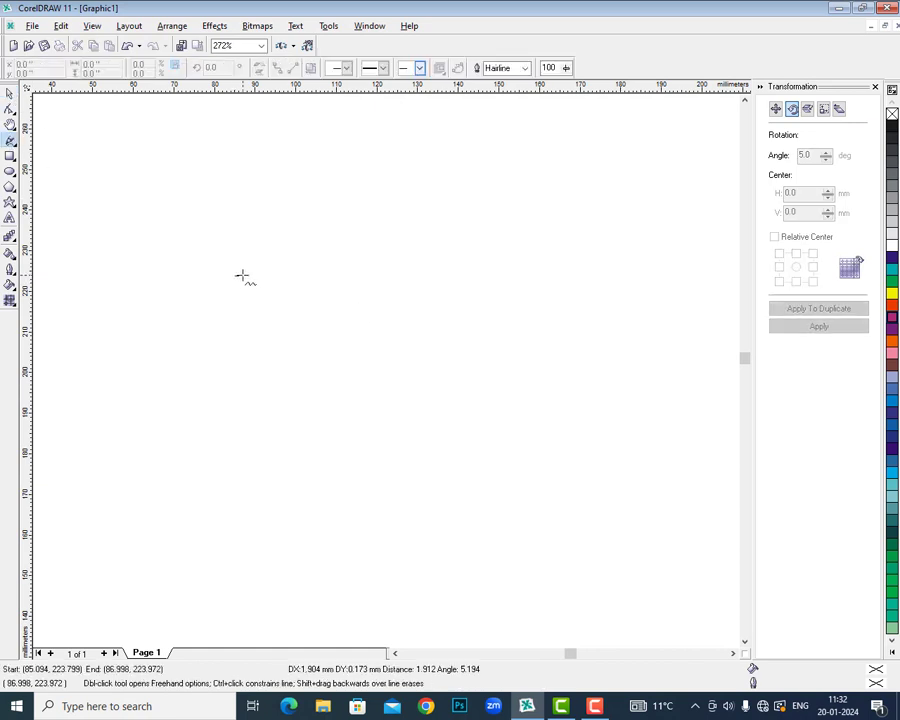
pyautogui.keyDown('ctrl'); pyautogui.click(636, 258); pyautogui.keyUp('ctrl')
# - Convert the line to a curve and bend it upward into an arch about 25 mm high, adjusting its left node and handle
pyautogui.click(10, 109)
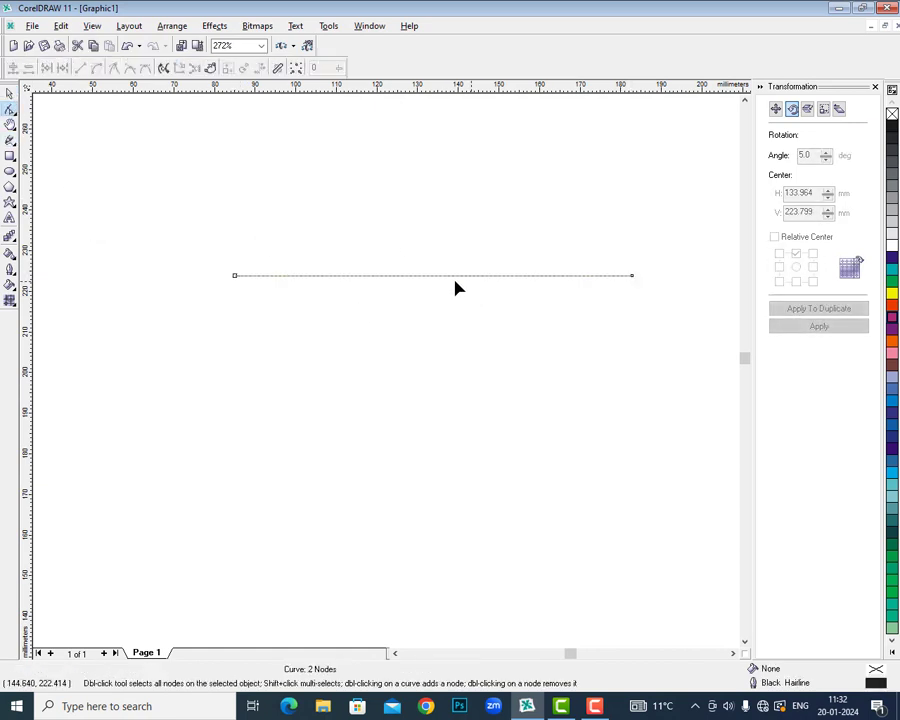
pyautogui.click(436, 276)
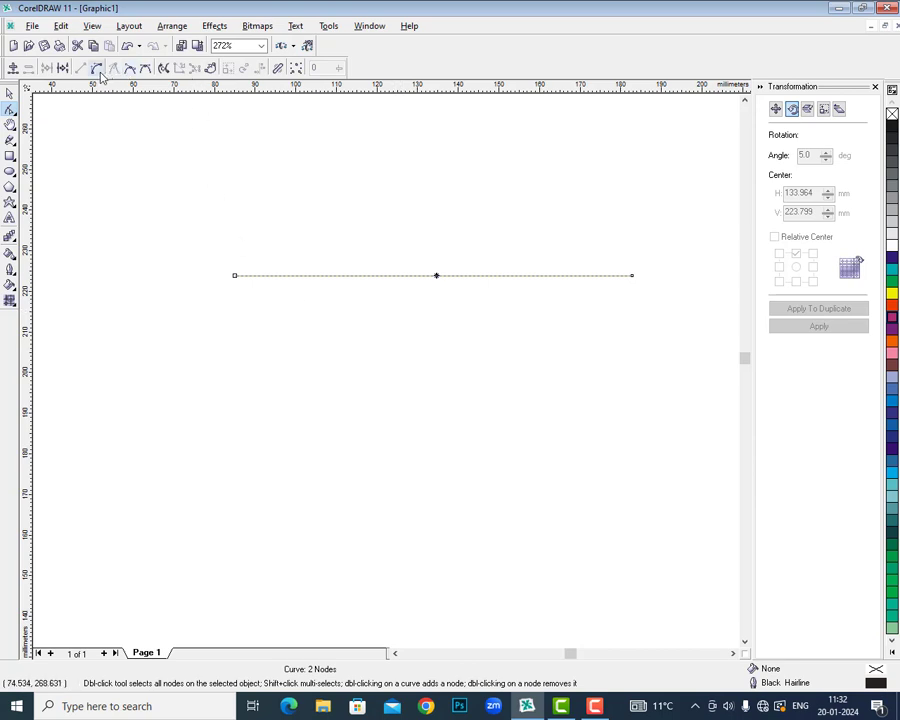
pyautogui.click(97, 67)
pyautogui.moveTo(430, 277); pyautogui.dragTo(427, 184)
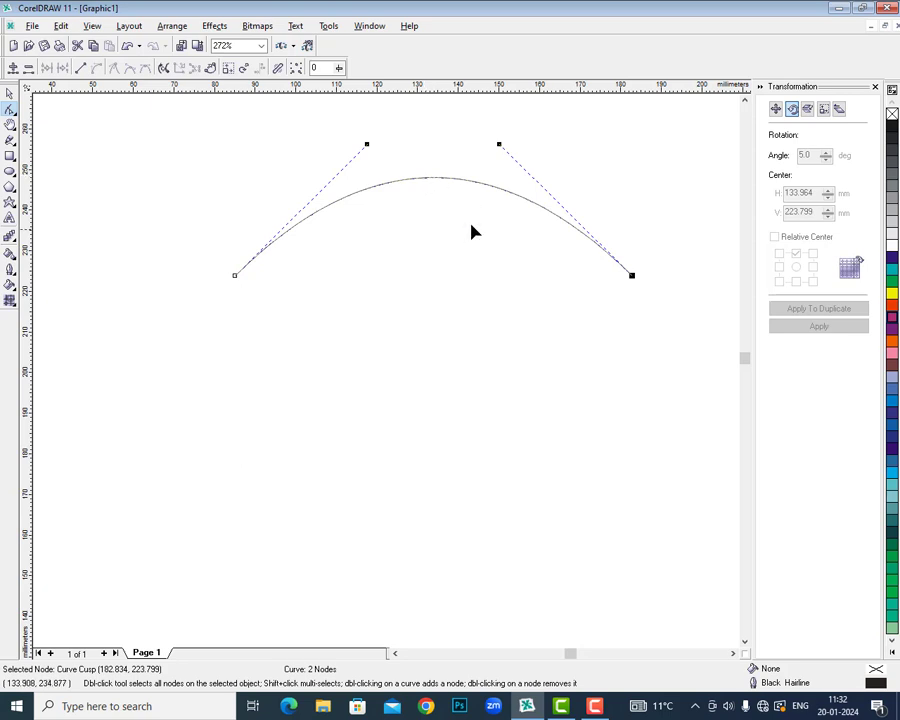
pyautogui.moveTo(236, 282); pyautogui.dragTo(236, 283)
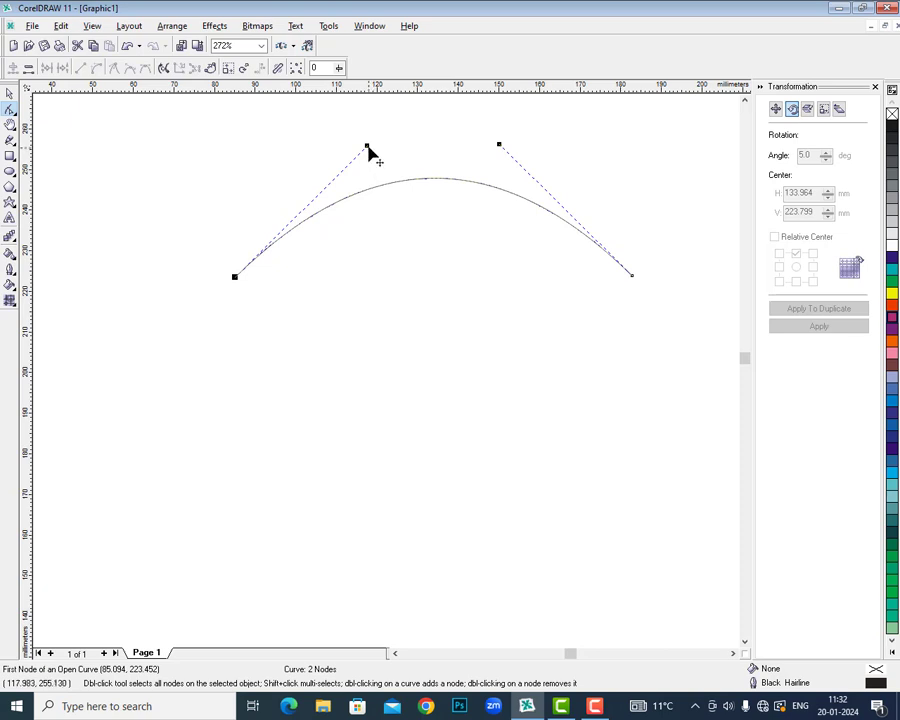
pyautogui.moveTo(368, 146); pyautogui.dragTo(362, 138)
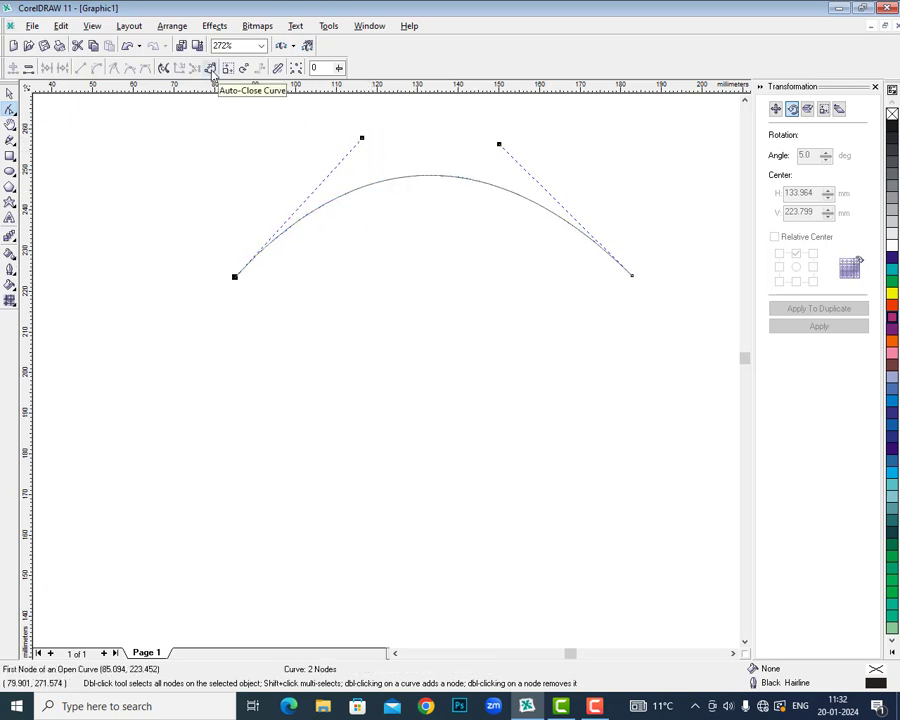
# - Close the arch's path with Start to End with Straight Lines and fill the closed shape with orange
pyautogui.click(177, 28)
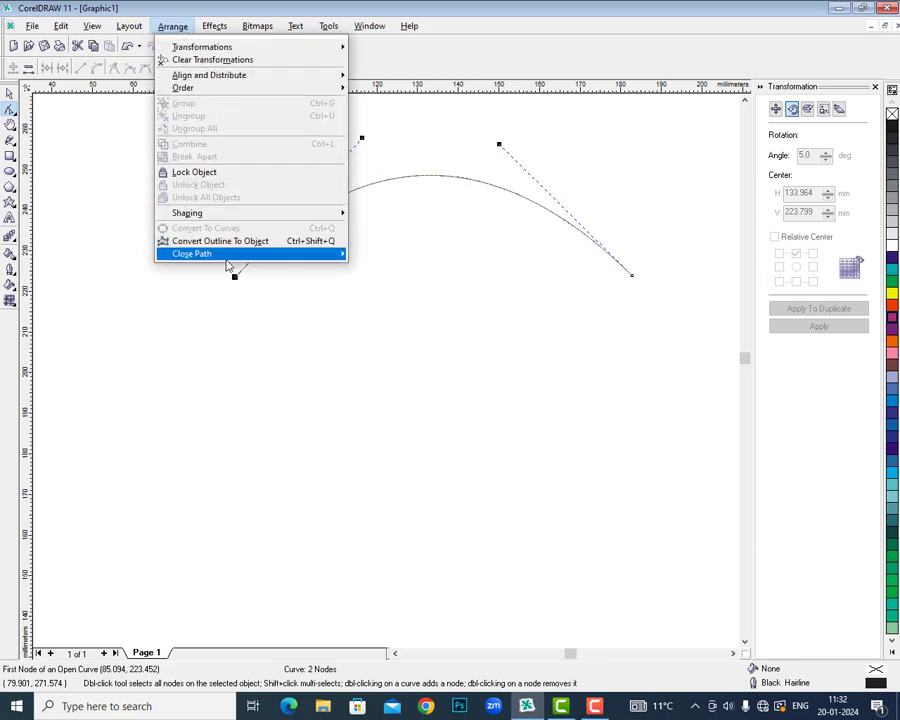
pyautogui.moveTo(238, 255)
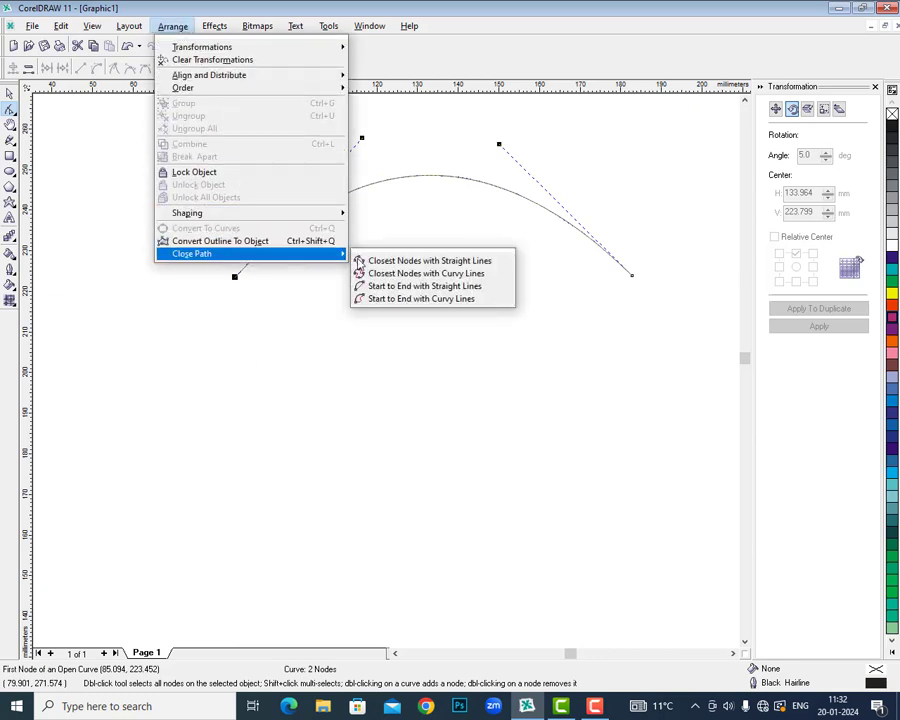
pyautogui.click(467, 291)
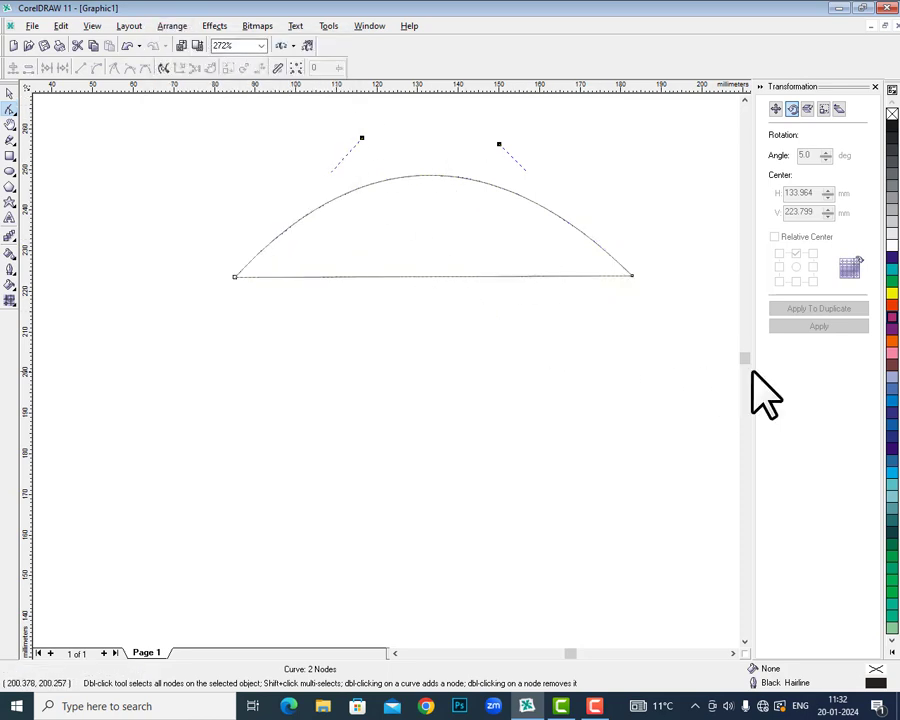
pyautogui.click(892, 341)
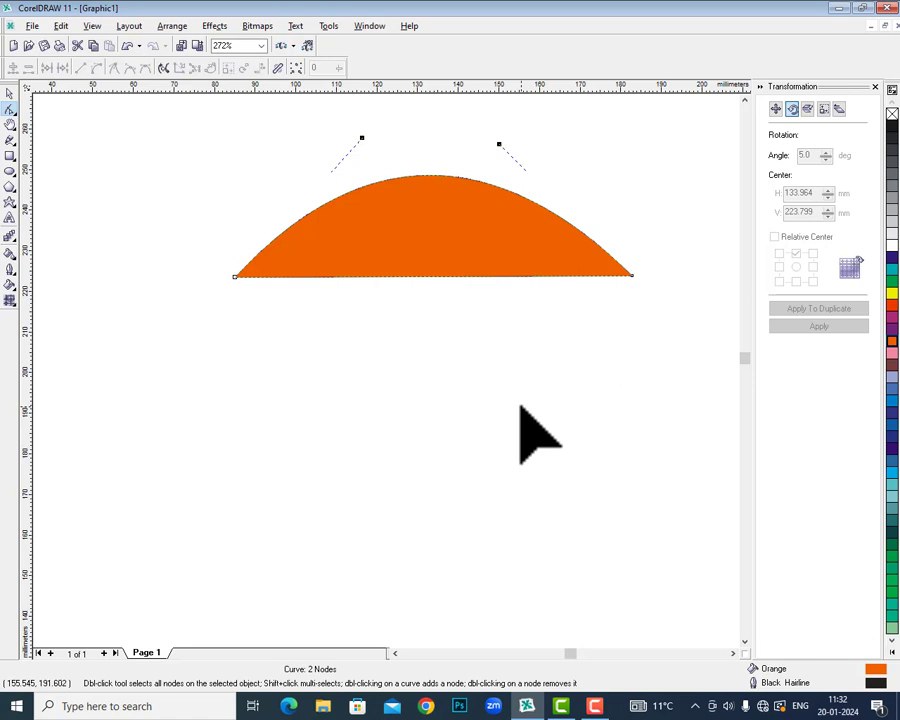
pyautogui.click(9, 93)
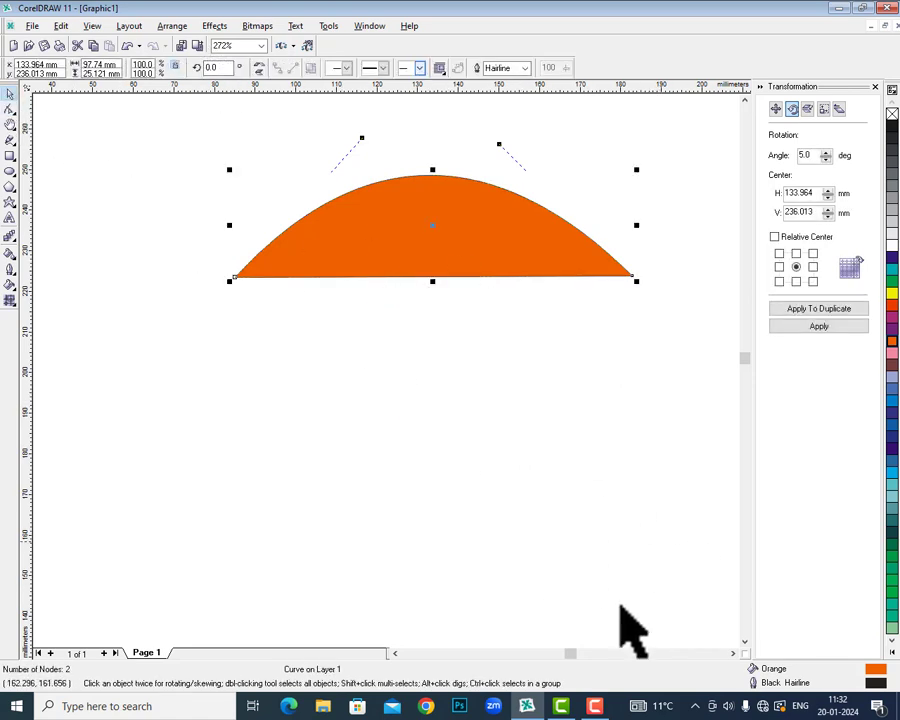
pyautogui.click(594, 706)
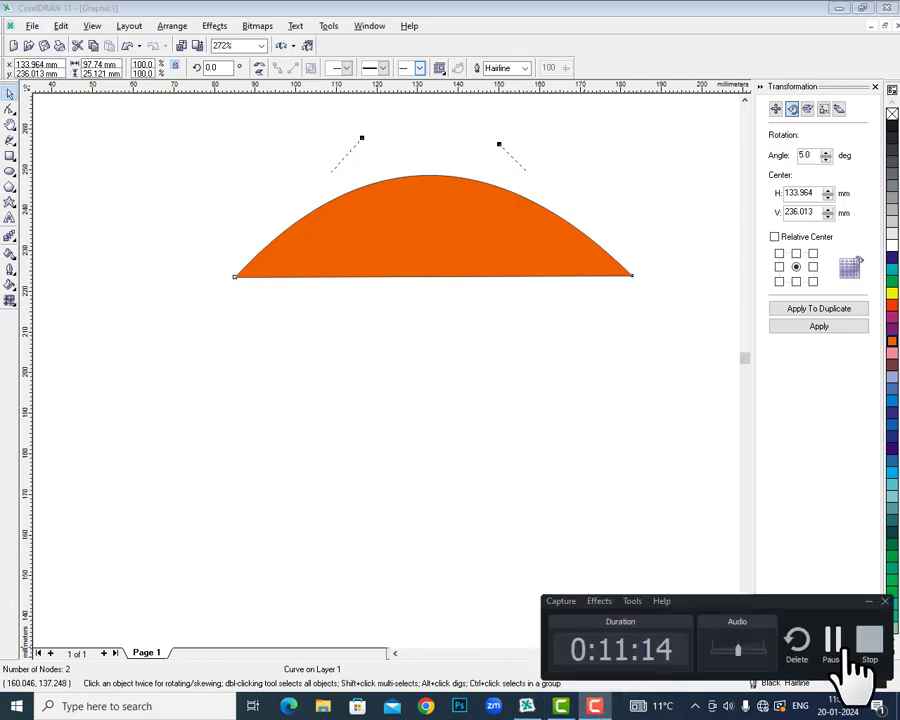